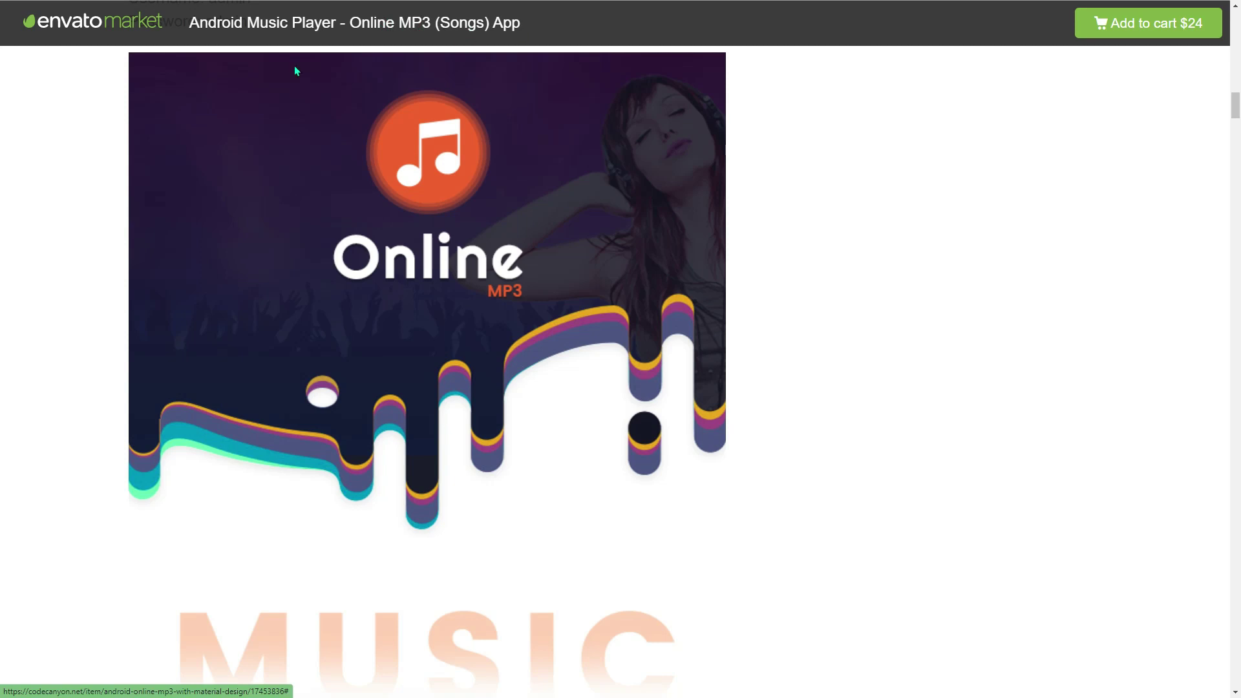
- Scroll through the Online MP3 listing's features, admin tools, included files and server requirements (PHP >= 7.2.0)
scroll(219, 255, up, 1)
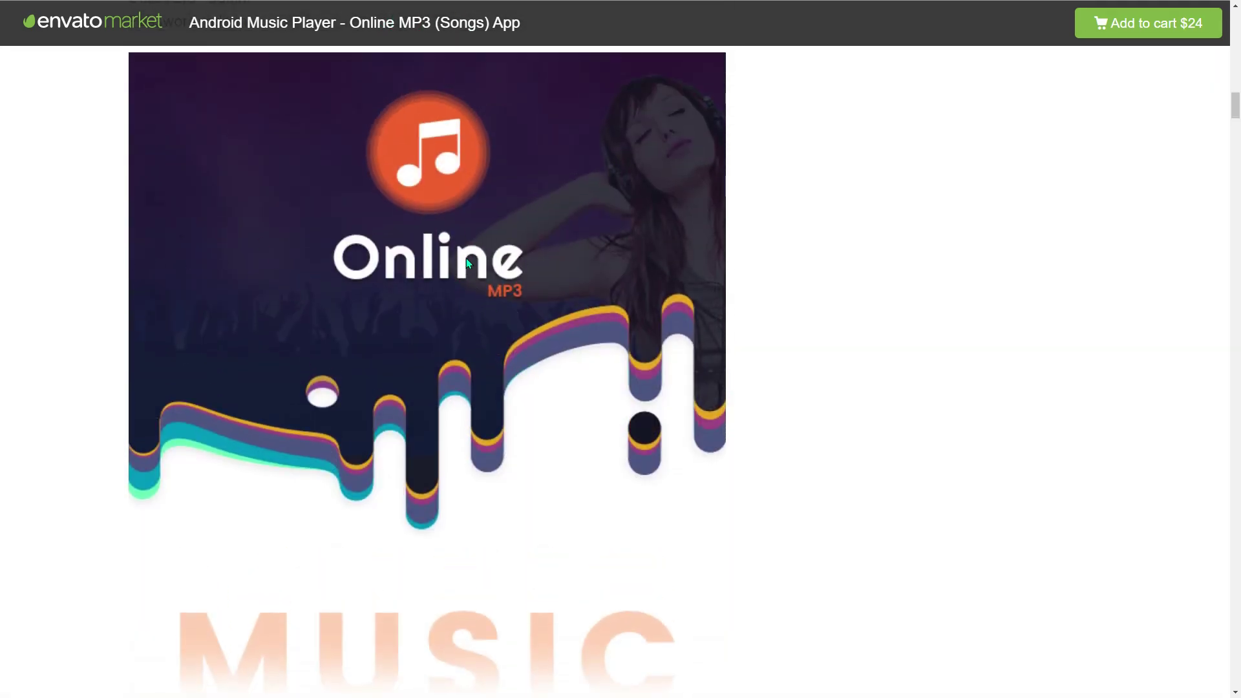
scroll(468, 262, down, 9)
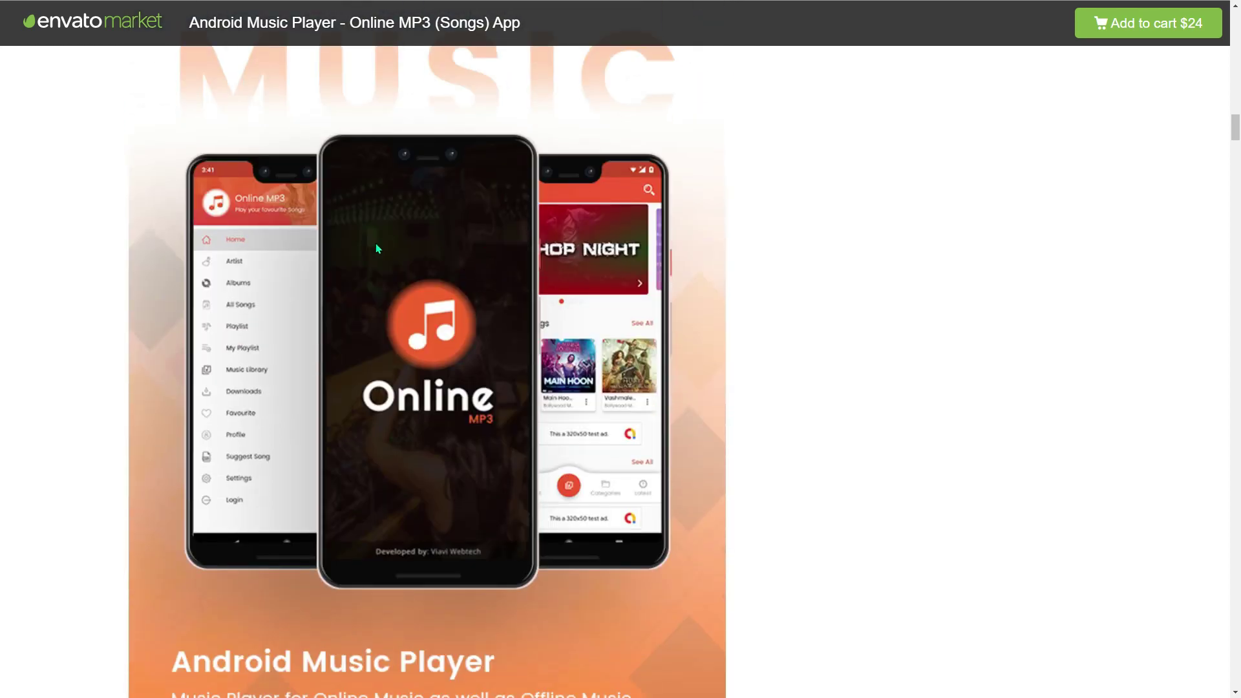
scroll(376, 249, down, 12)
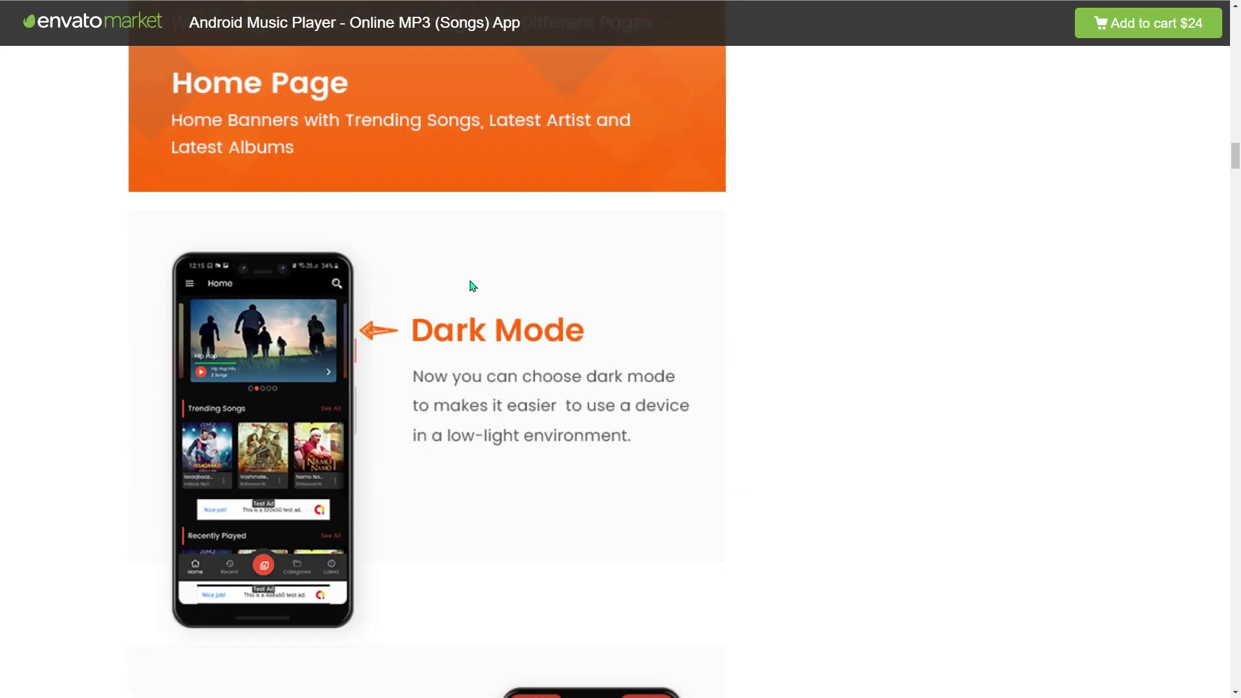
scroll(472, 286, down, 9)
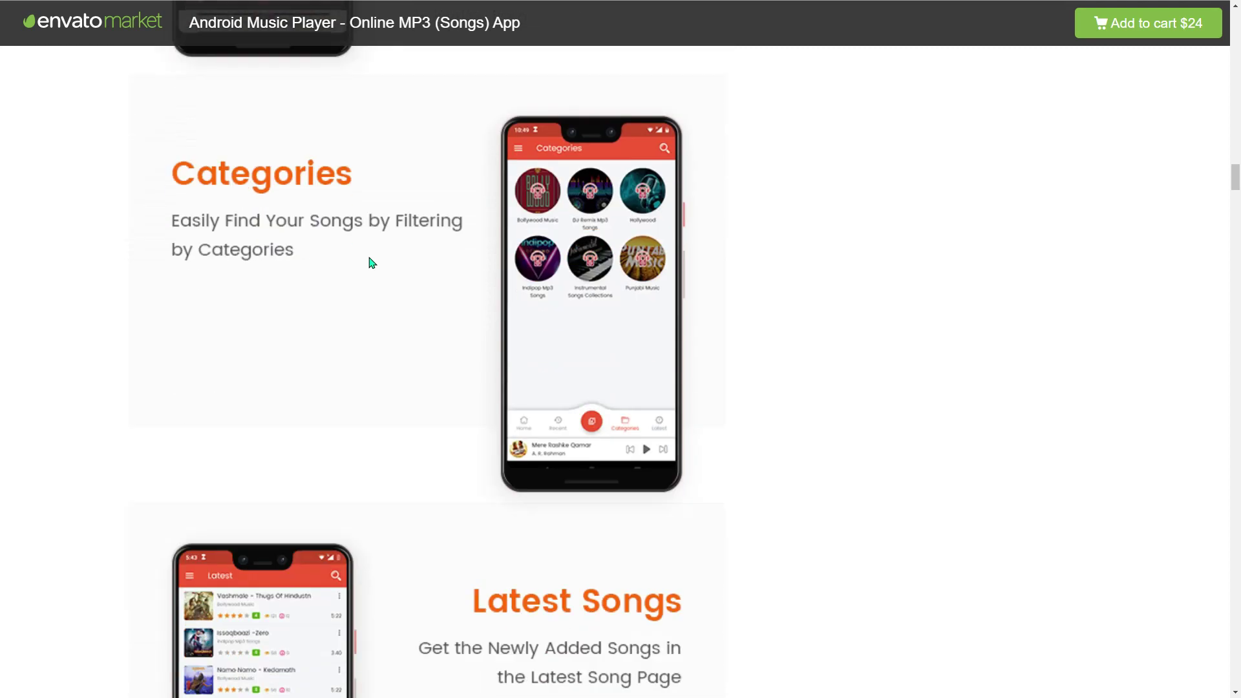
scroll(372, 262, down, 12)
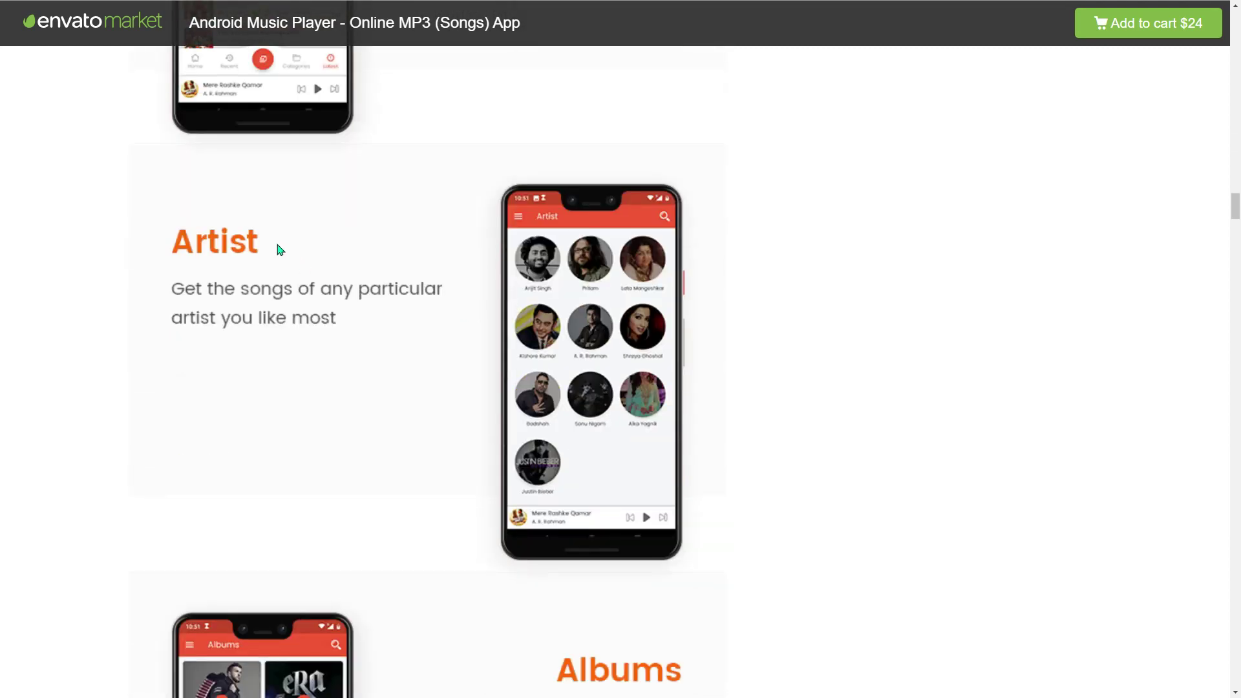
scroll(375, 325, down, 18)
scroll(408, 324, down, 8)
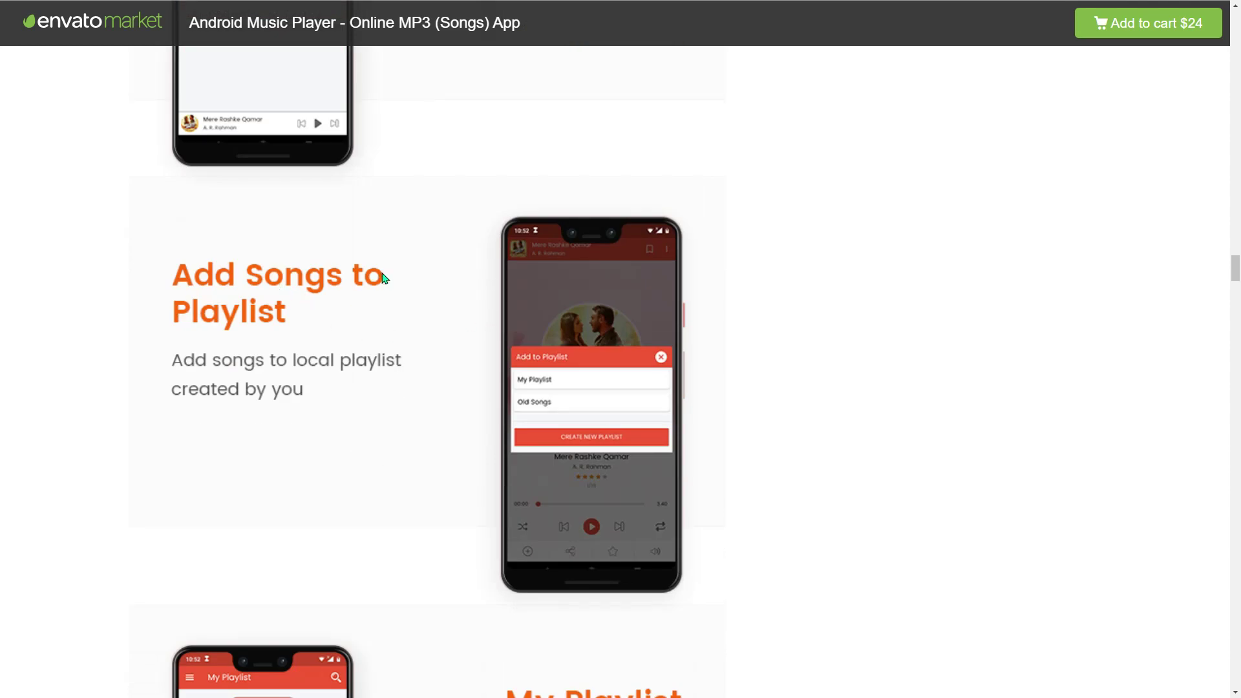
scroll(380, 291, down, 7)
scroll(540, 273, down, 7)
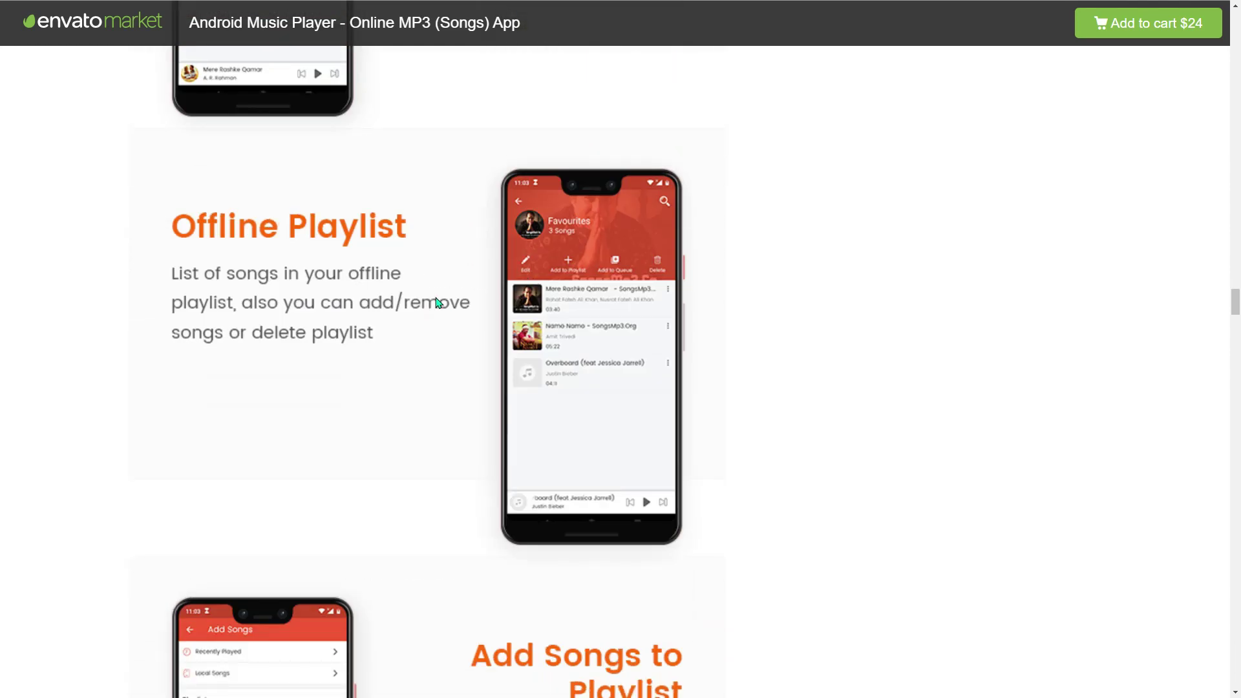
scroll(446, 302, down, 6)
scroll(660, 283, down, 5)
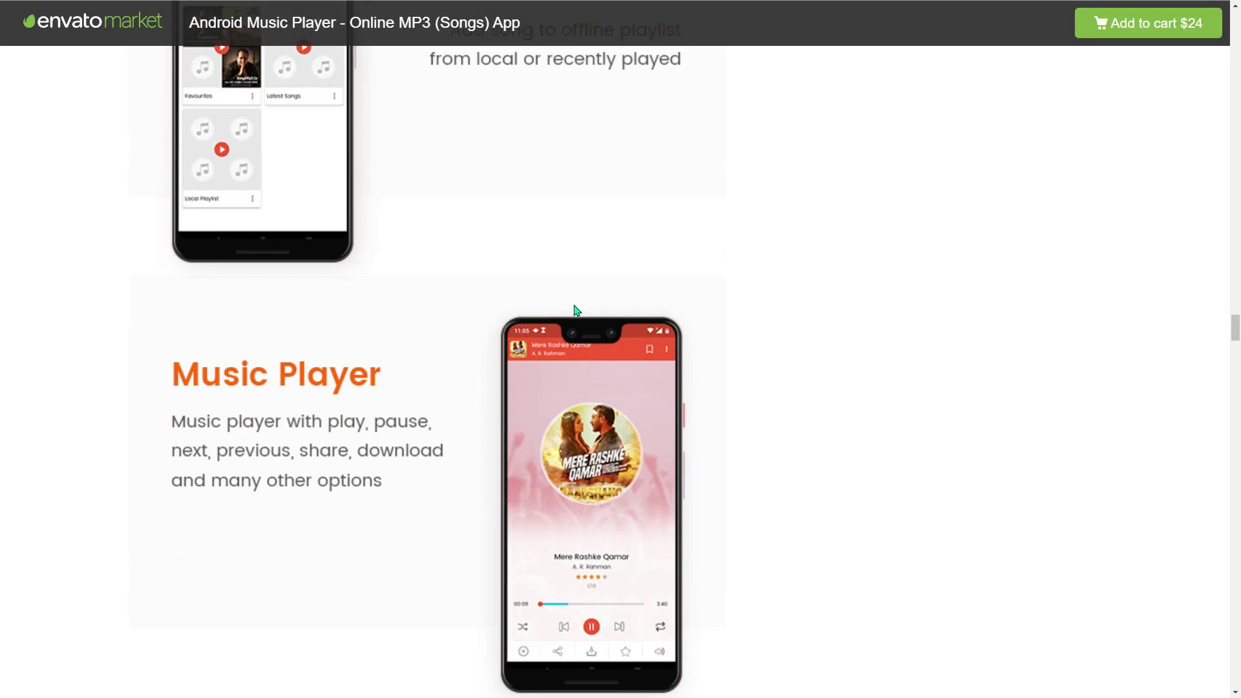
scroll(311, 386, down, 7)
scroll(460, 350, down, 5)
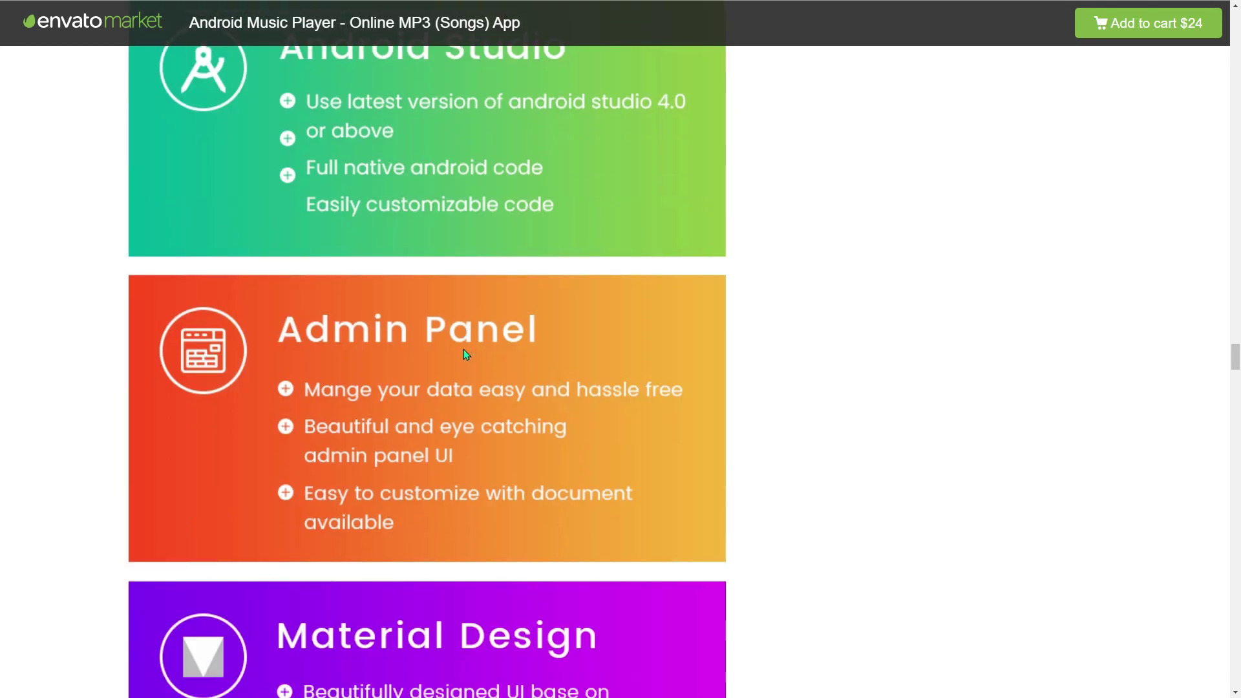
scroll(503, 267, up, 2)
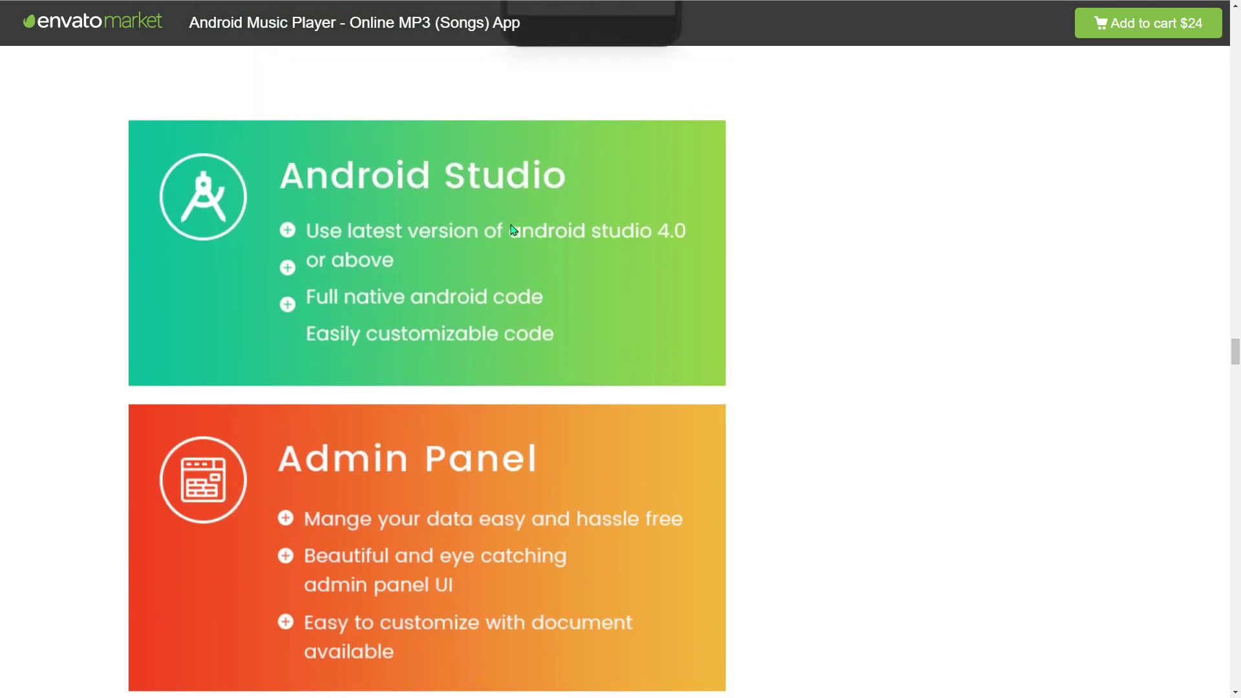
scroll(363, 274, down, 3)
scroll(455, 291, down, 4)
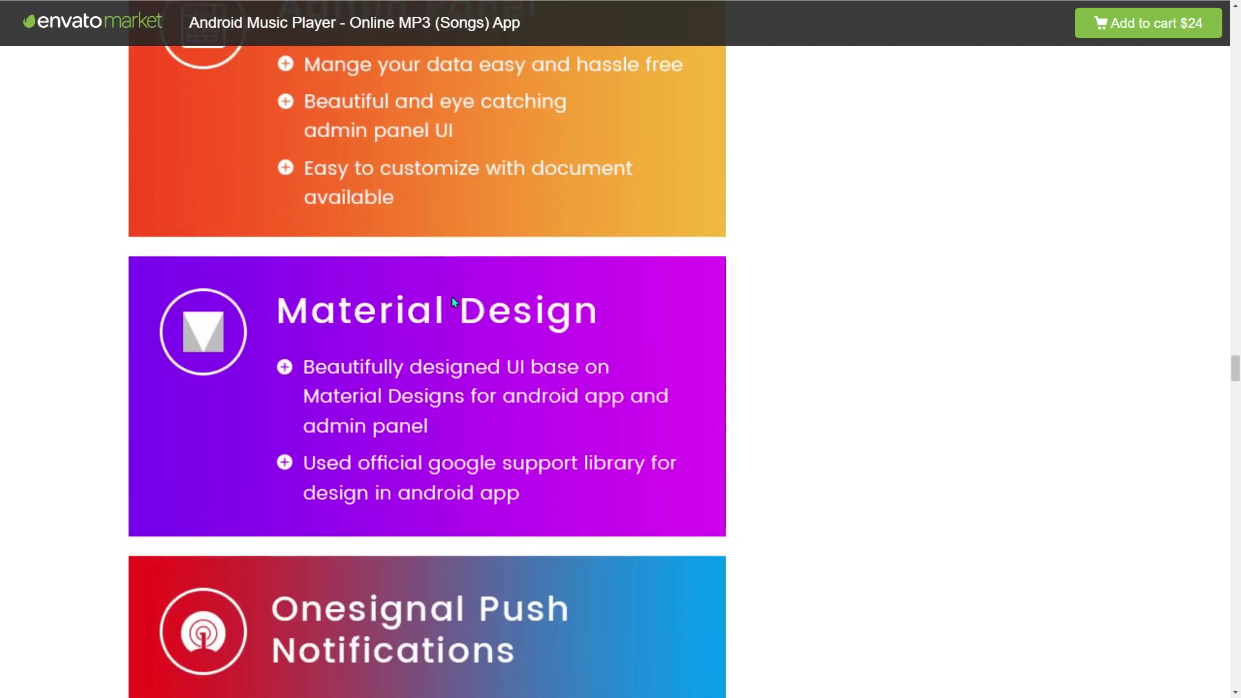
scroll(316, 223, down, 3)
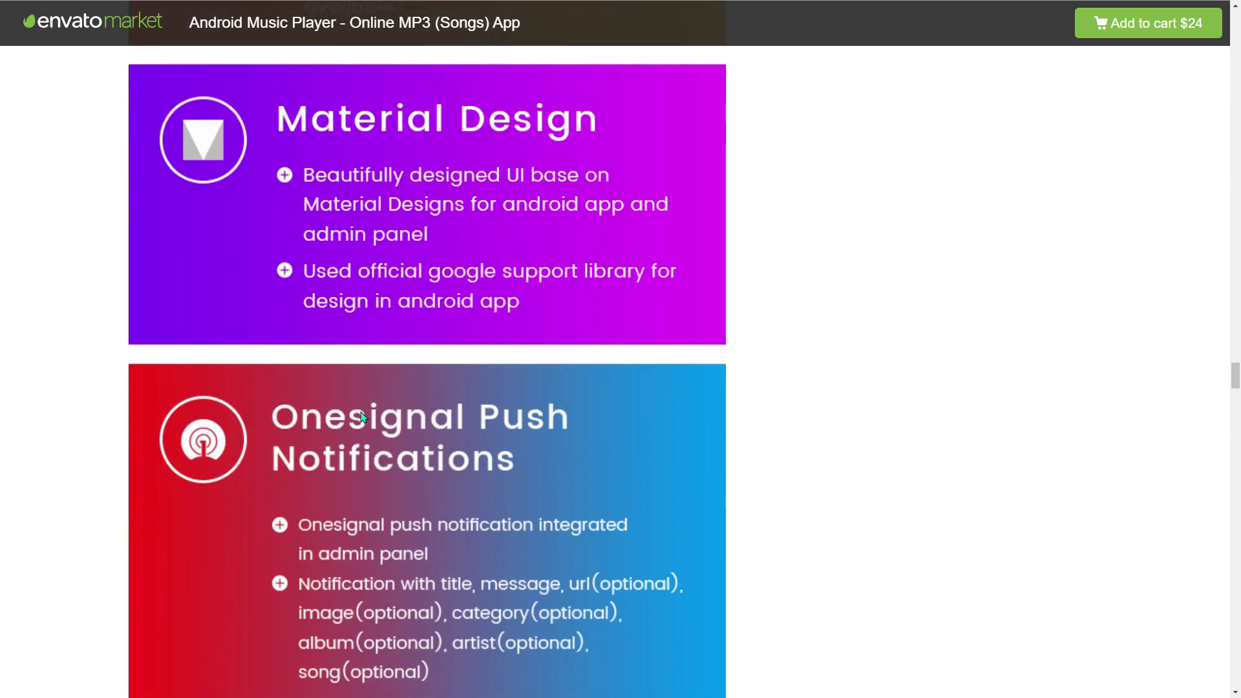
scroll(361, 417, down, 5)
scroll(394, 347, up, 2)
scroll(396, 349, down, 4)
scroll(397, 355, down, 8)
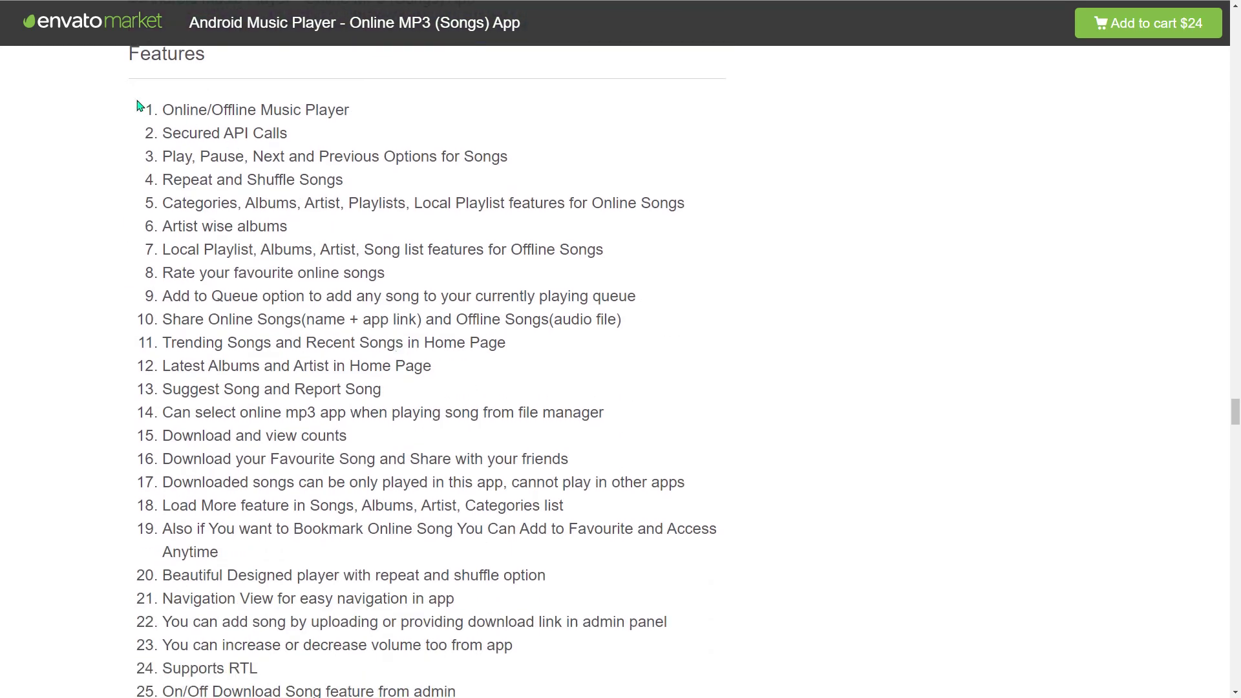
scroll(148, 132, down, 2)
scroll(148, 132, down, 12)
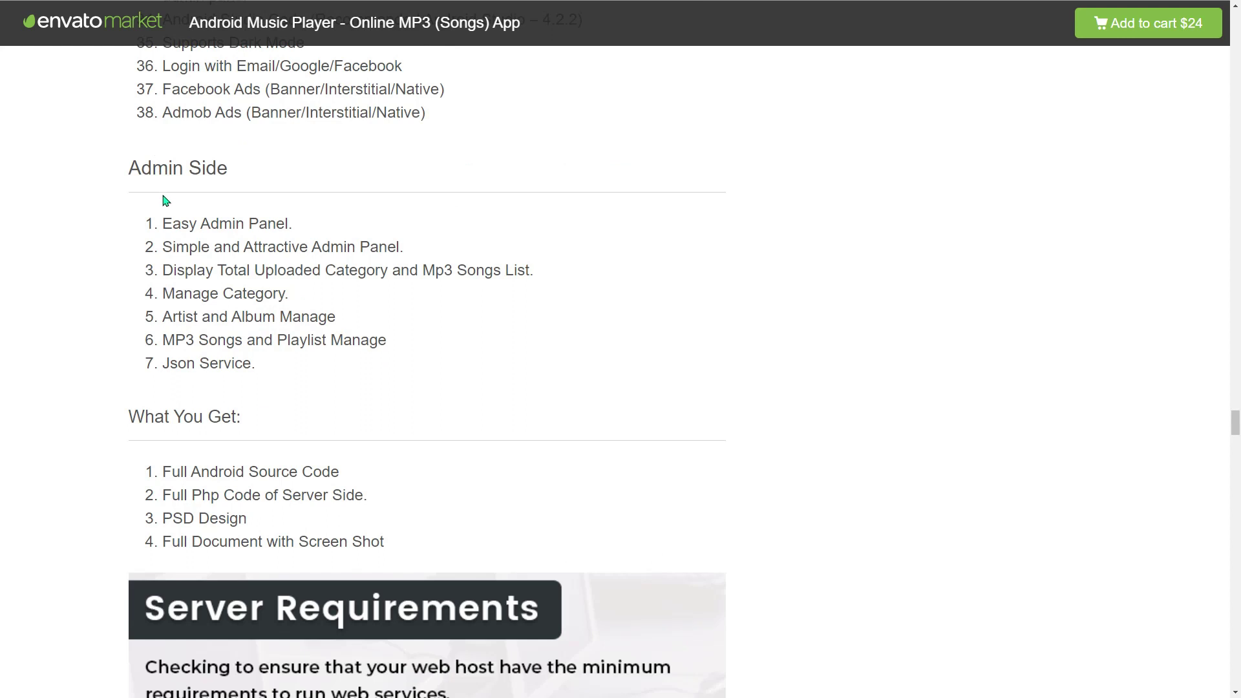
scroll(179, 266, down, 5)
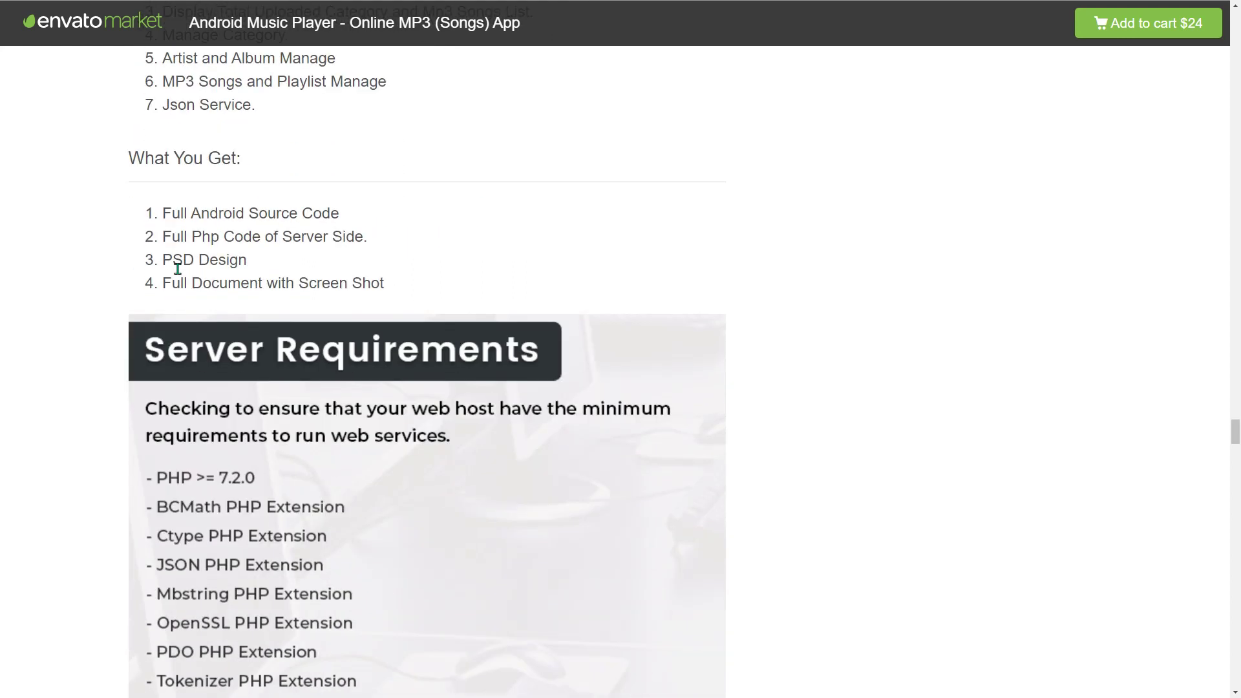
scroll(177, 266, up, 6)
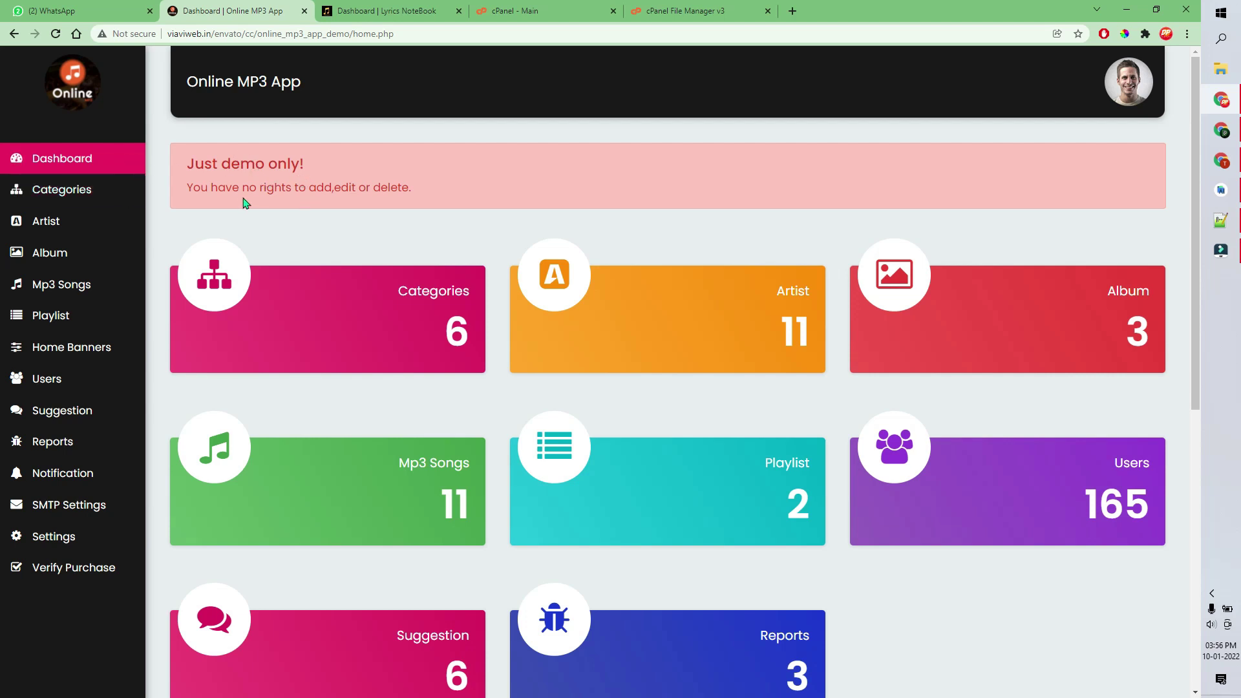
- Open the admin panel's Settings page at the Ads Settings section
scroll(276, 213, down, 3)
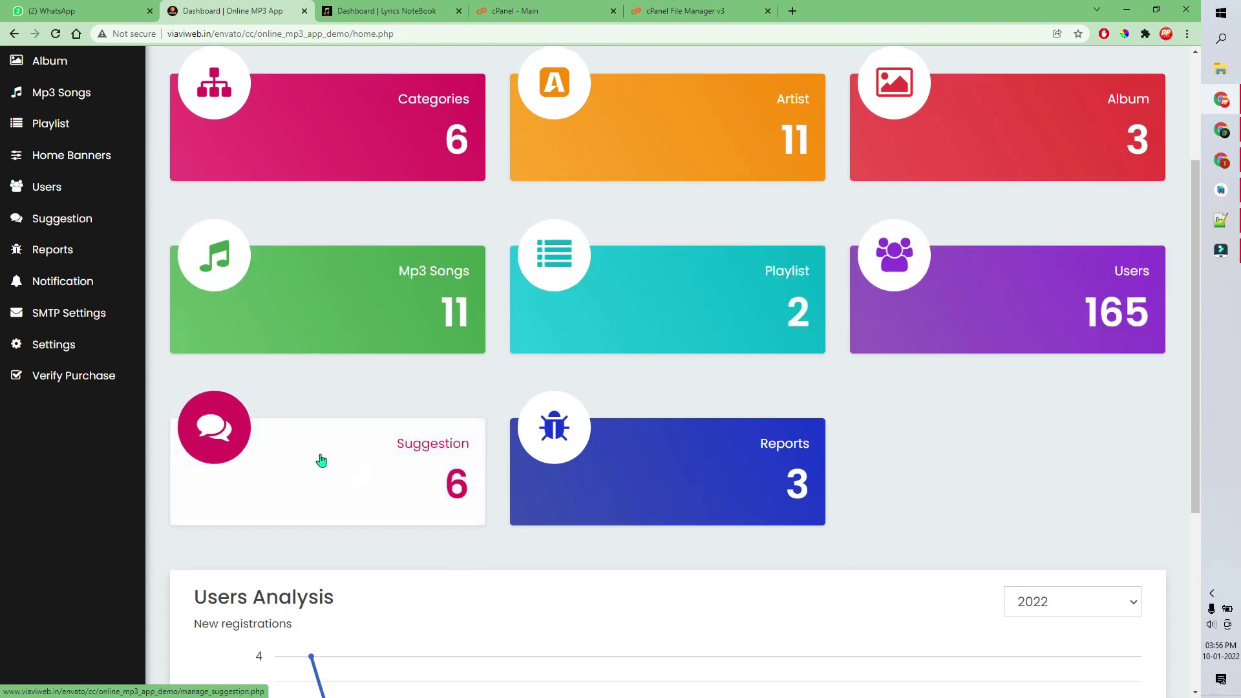
scroll(199, 364, up, 3)
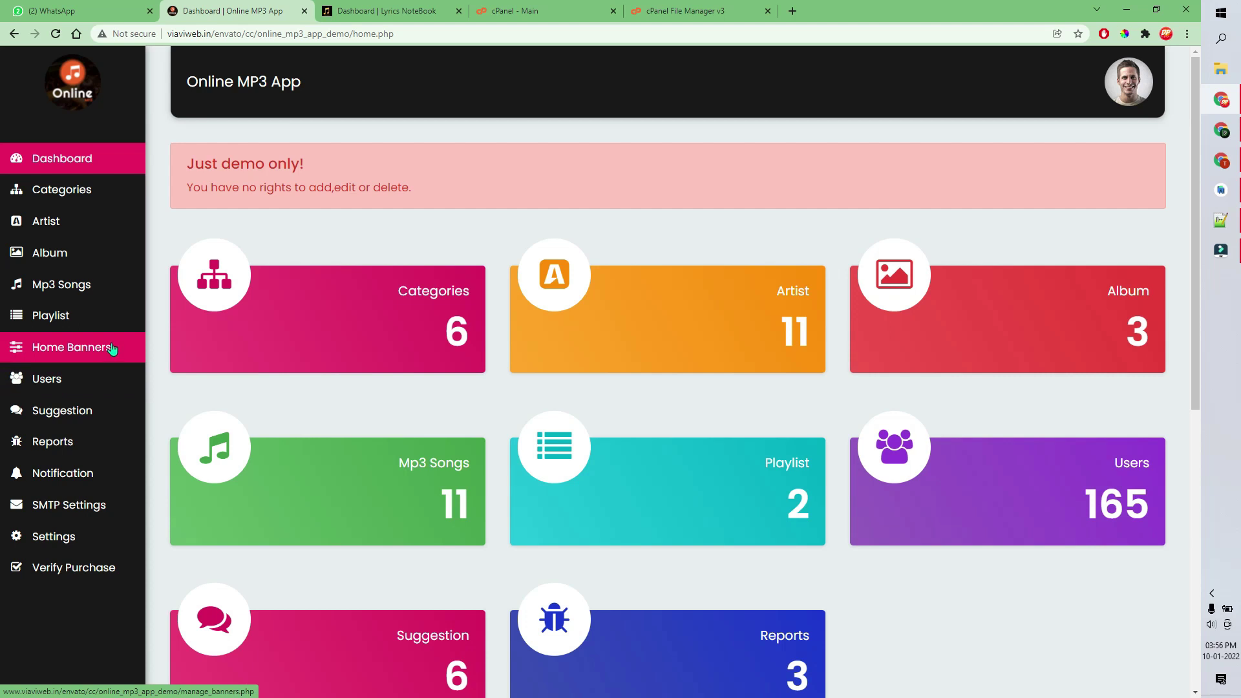
click(65, 548)
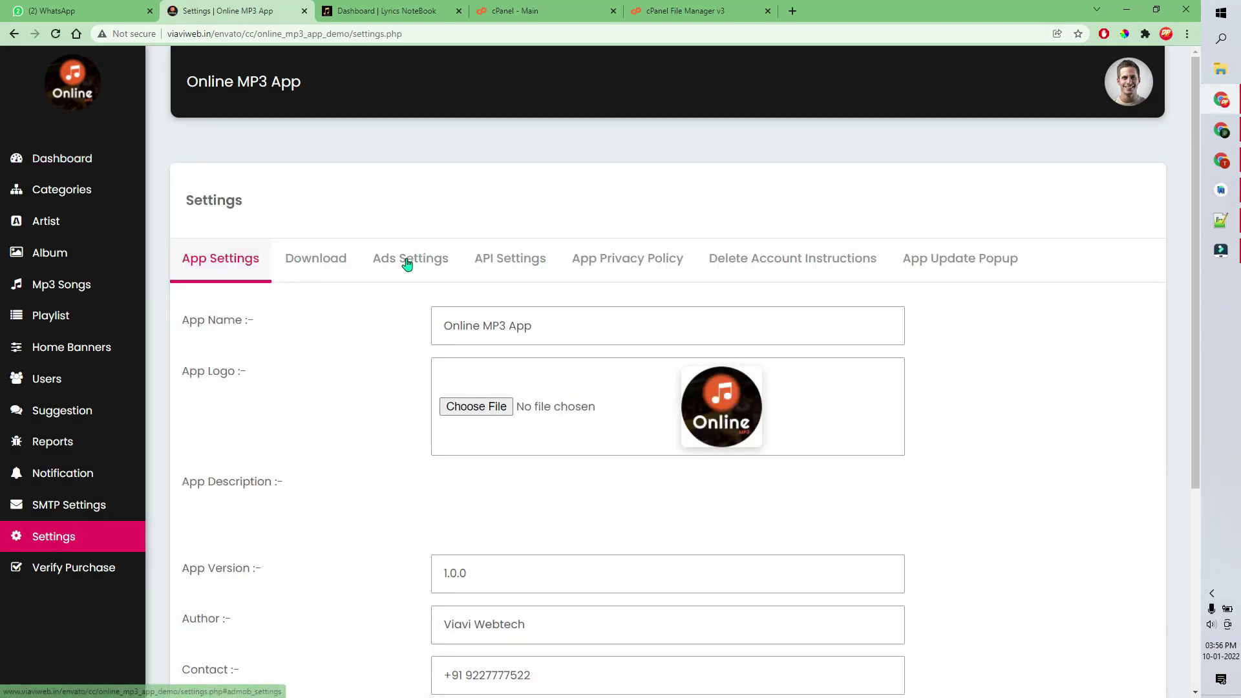
click(411, 259)
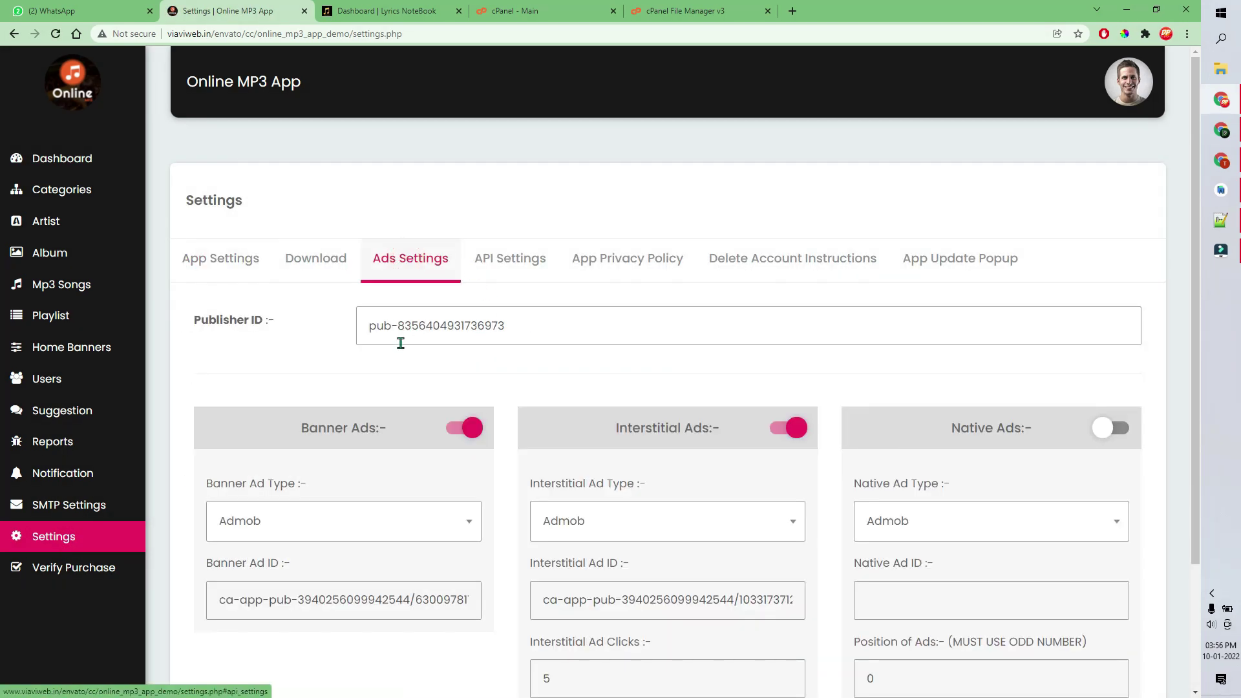
scroll(357, 444, down, 3)
- Switch the banner ad network to Facebook and back to Admob, then check the interstitial network options
triple_click(372, 442)
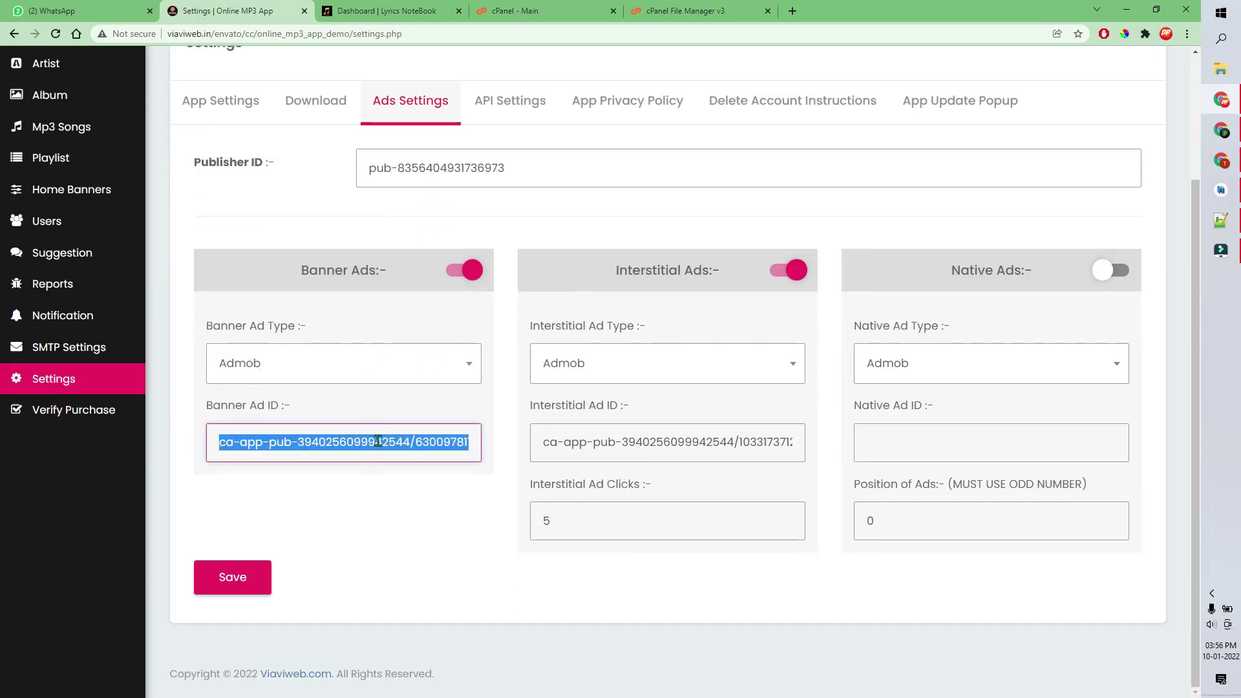
click(429, 357)
click(326, 463)
click(356, 365)
click(318, 431)
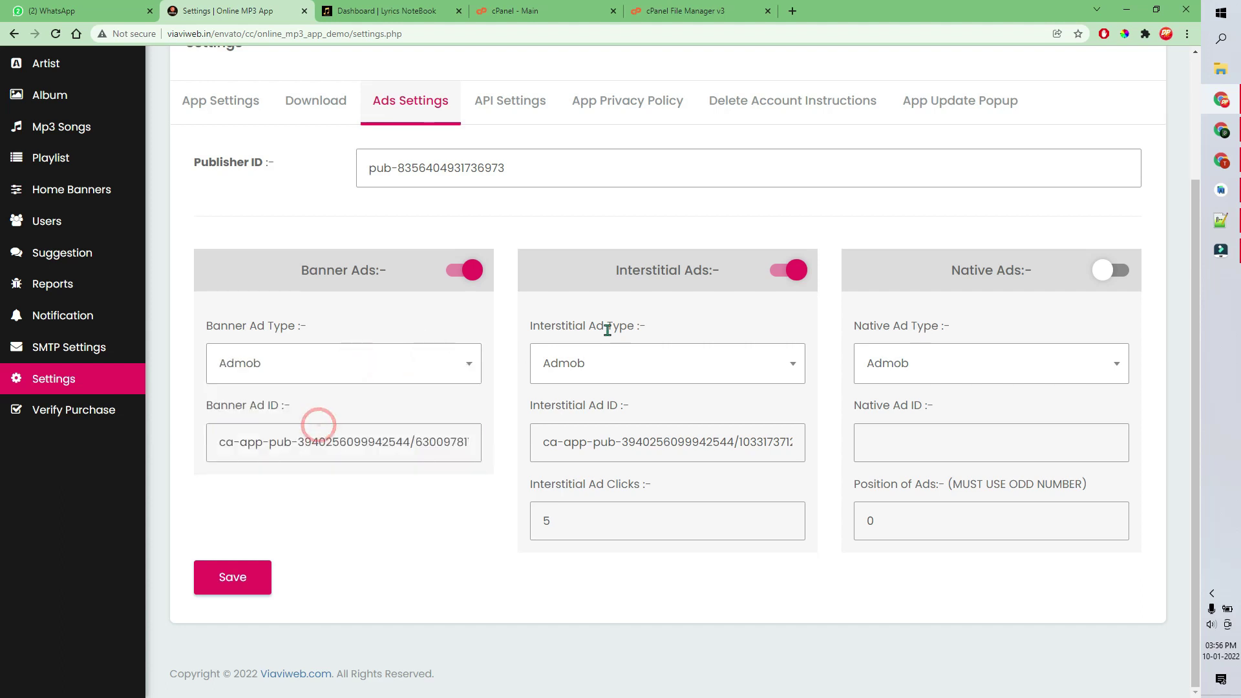
click(650, 365)
click(872, 592)
scroll(870, 591, up, 3)
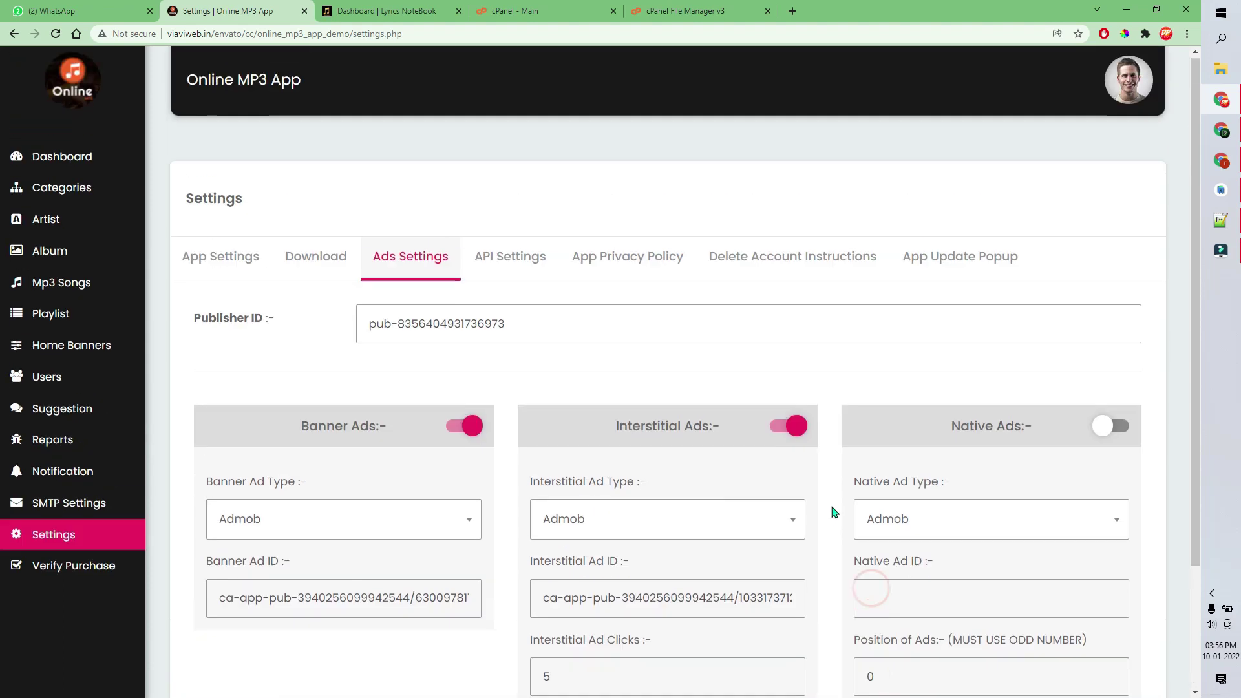
- Browse the App Privacy Policy, Delete Account Instructions, App Update Popup and App Settings tabs
click(632, 265)
click(746, 265)
click(954, 257)
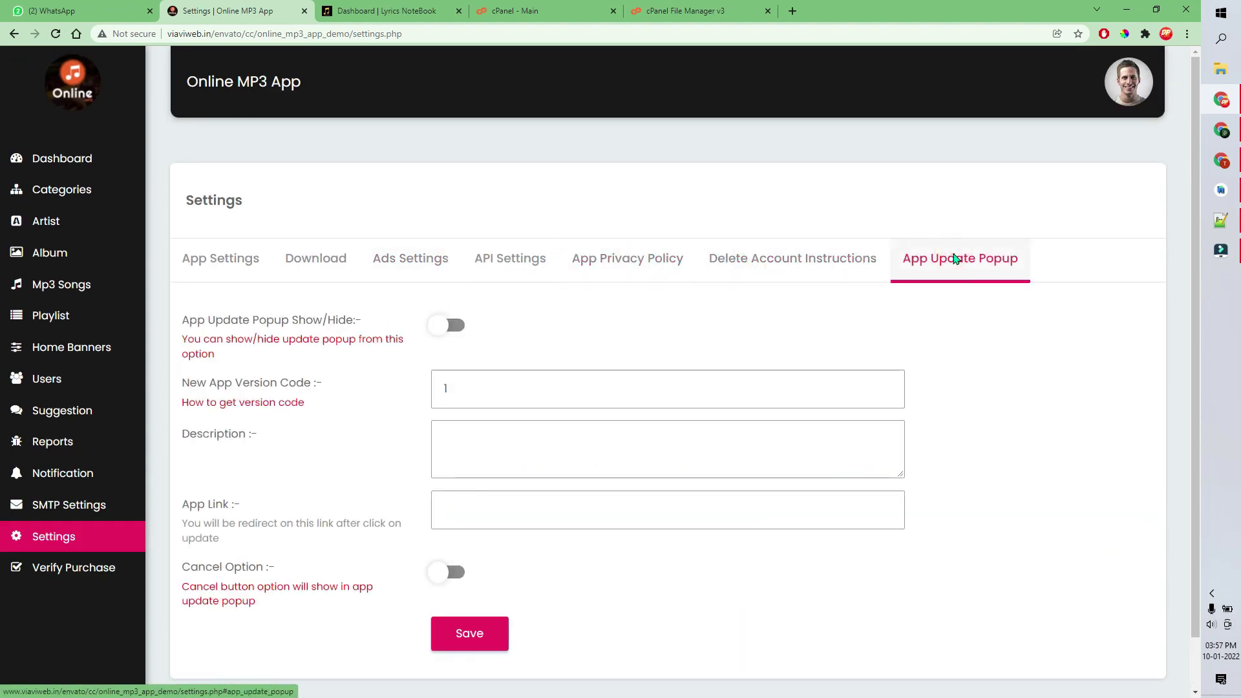
click(271, 251)
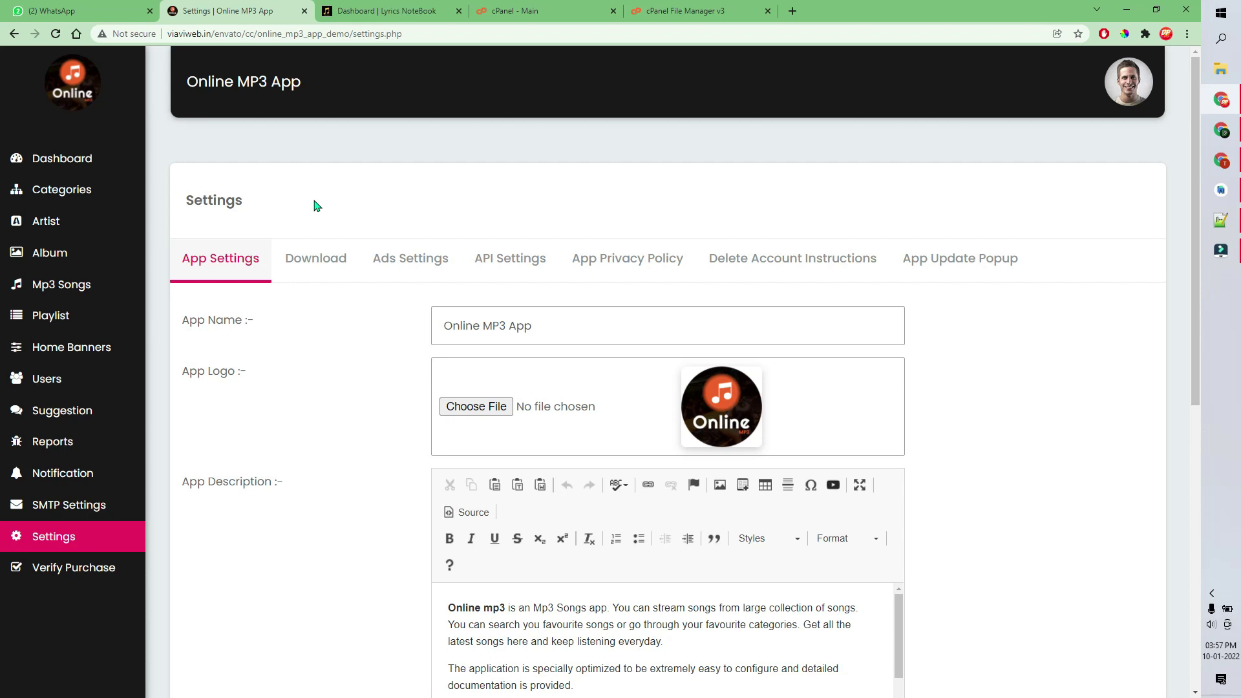
key(alt+Tab)
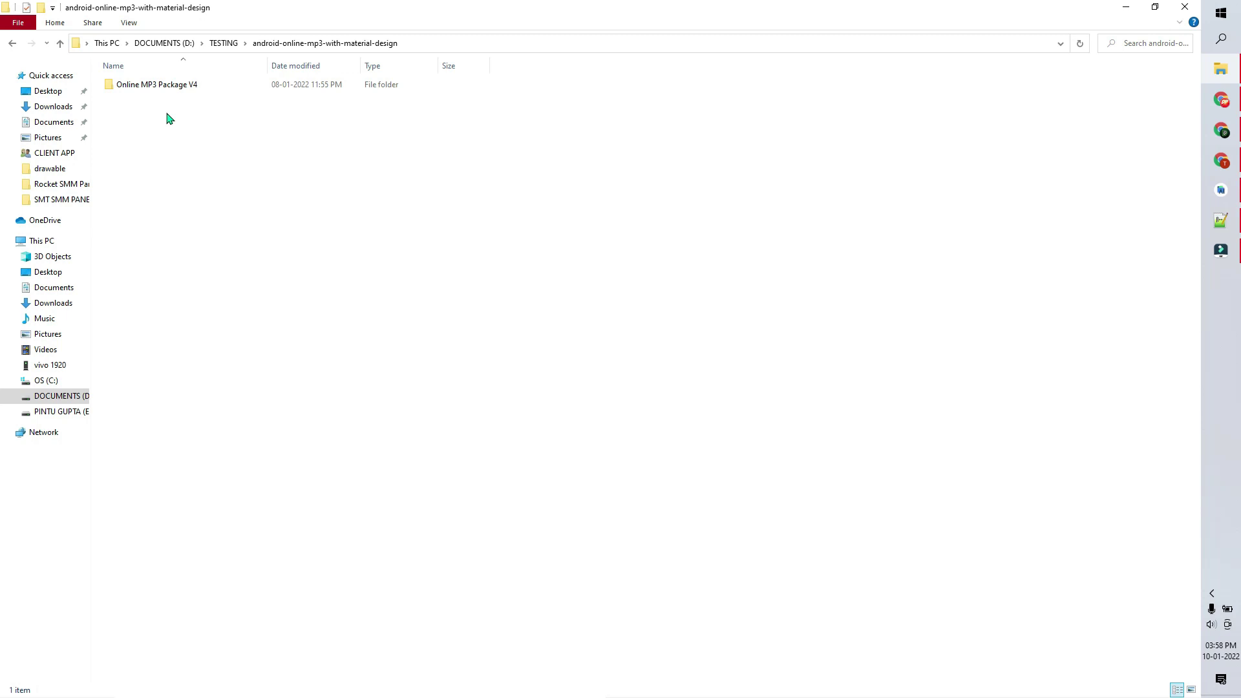
- Browse the Online MP3 Package V4 subfolders: PHP Code, PSD and Source Code
double_click(138, 92)
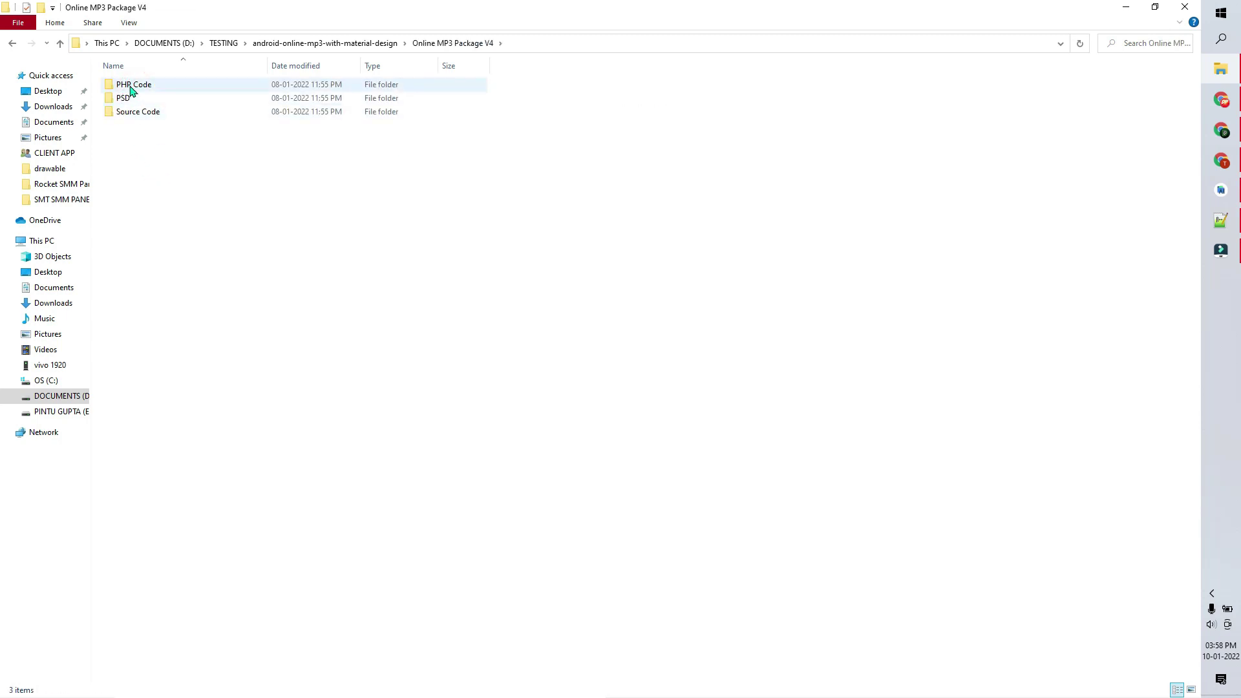
double_click(140, 86)
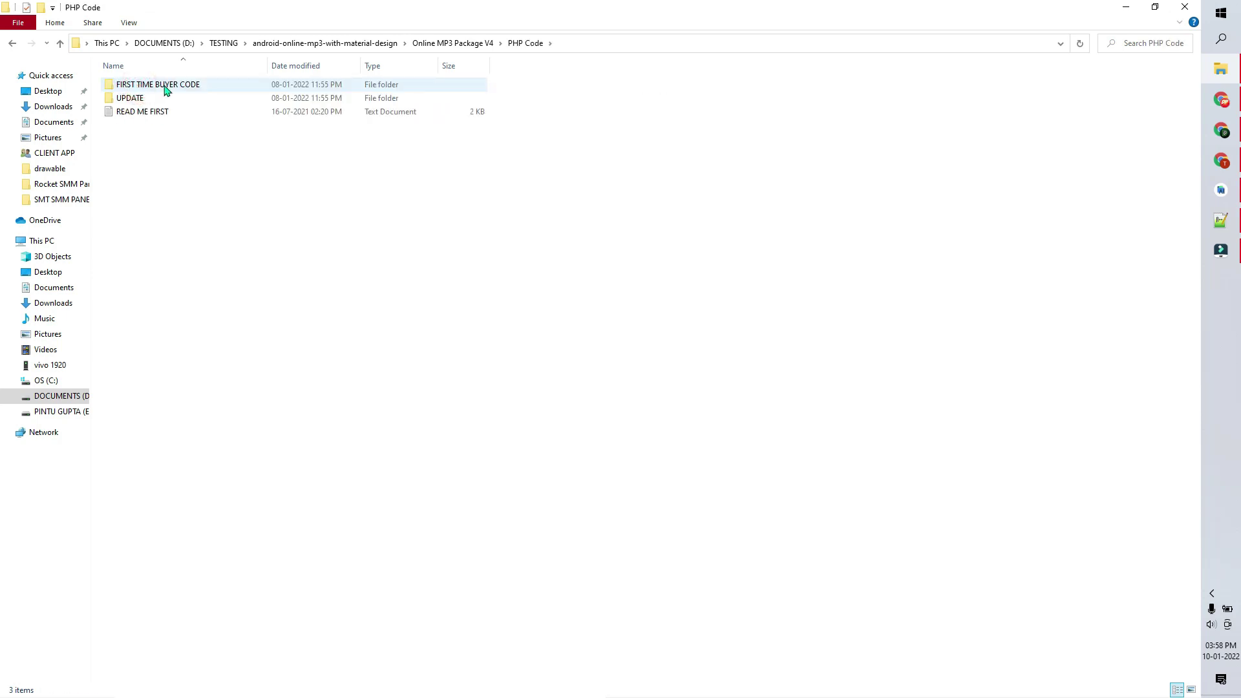
click(60, 43)
double_click(125, 98)
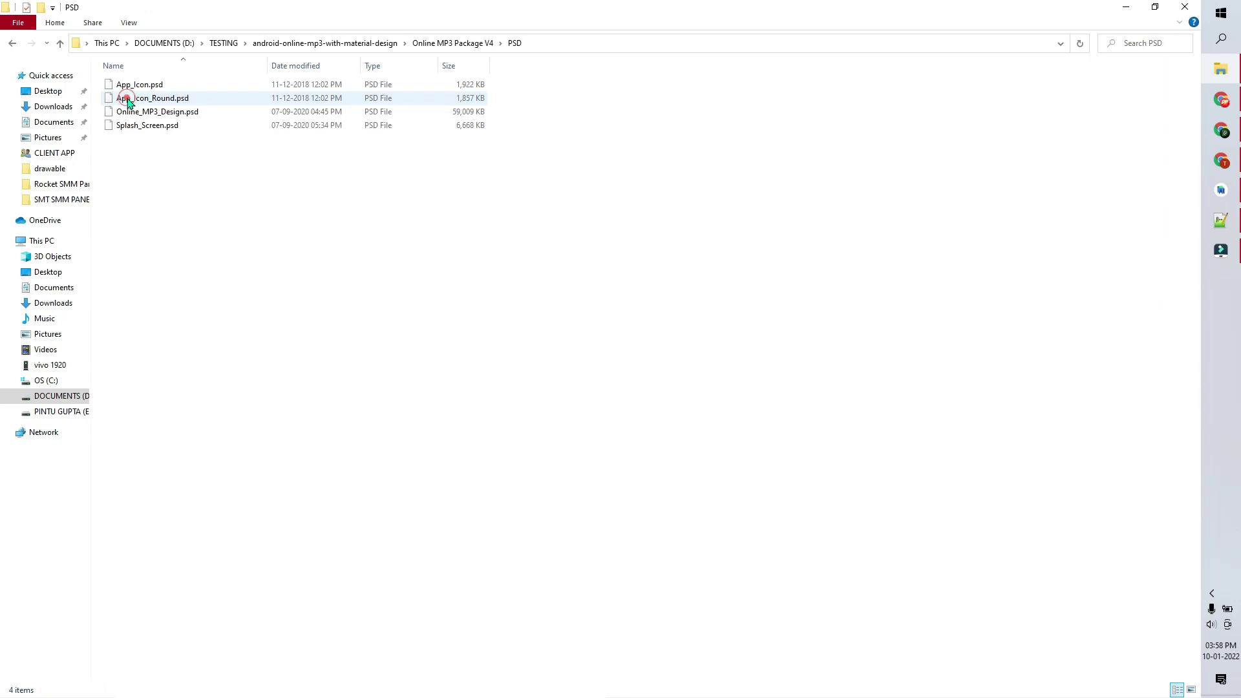
click(60, 43)
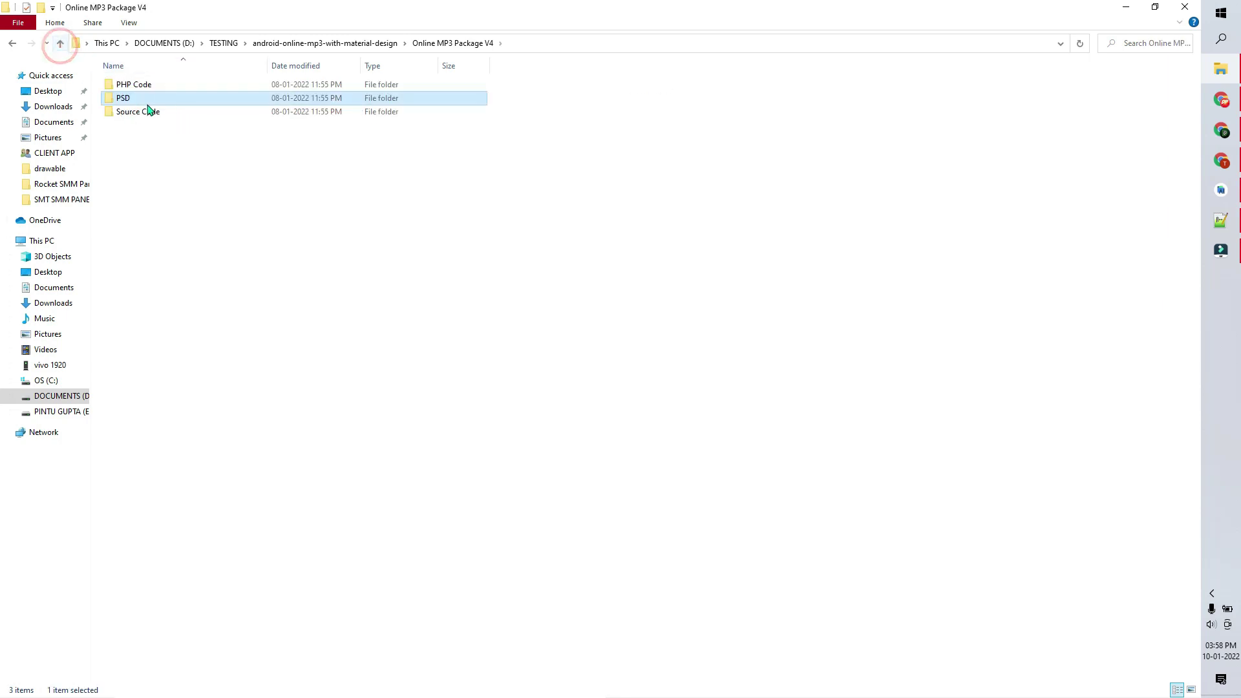
double_click(128, 102)
click(60, 43)
double_click(128, 115)
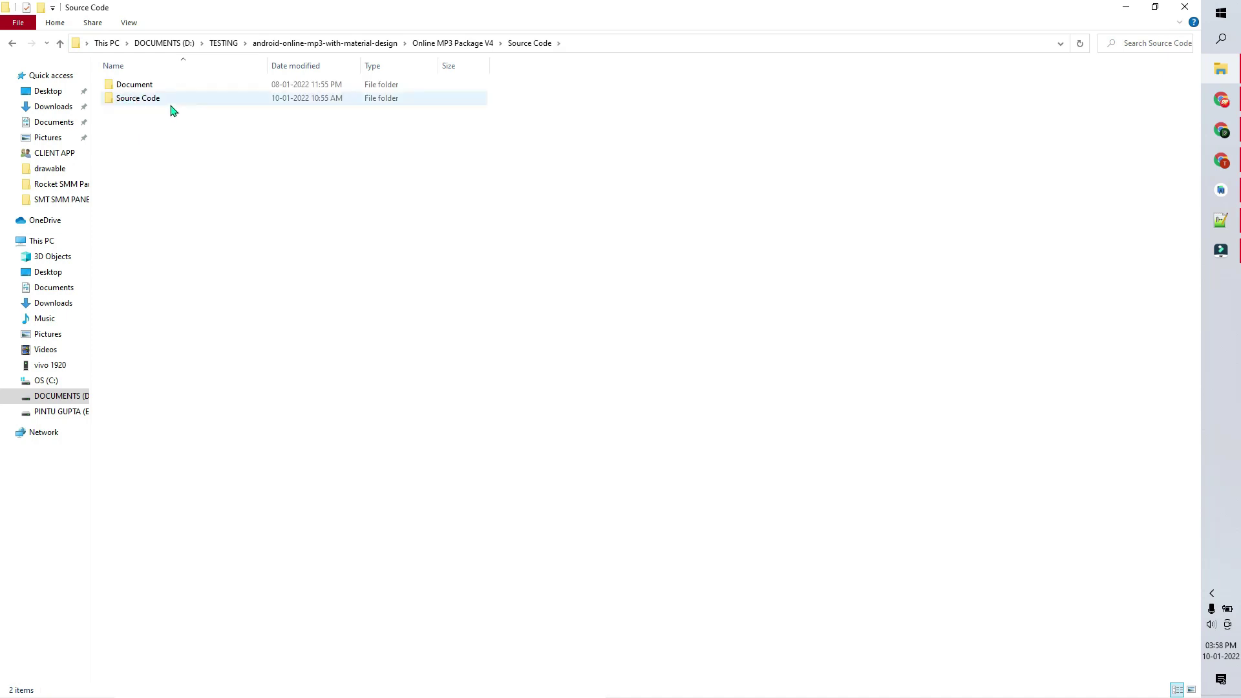
click(60, 43)
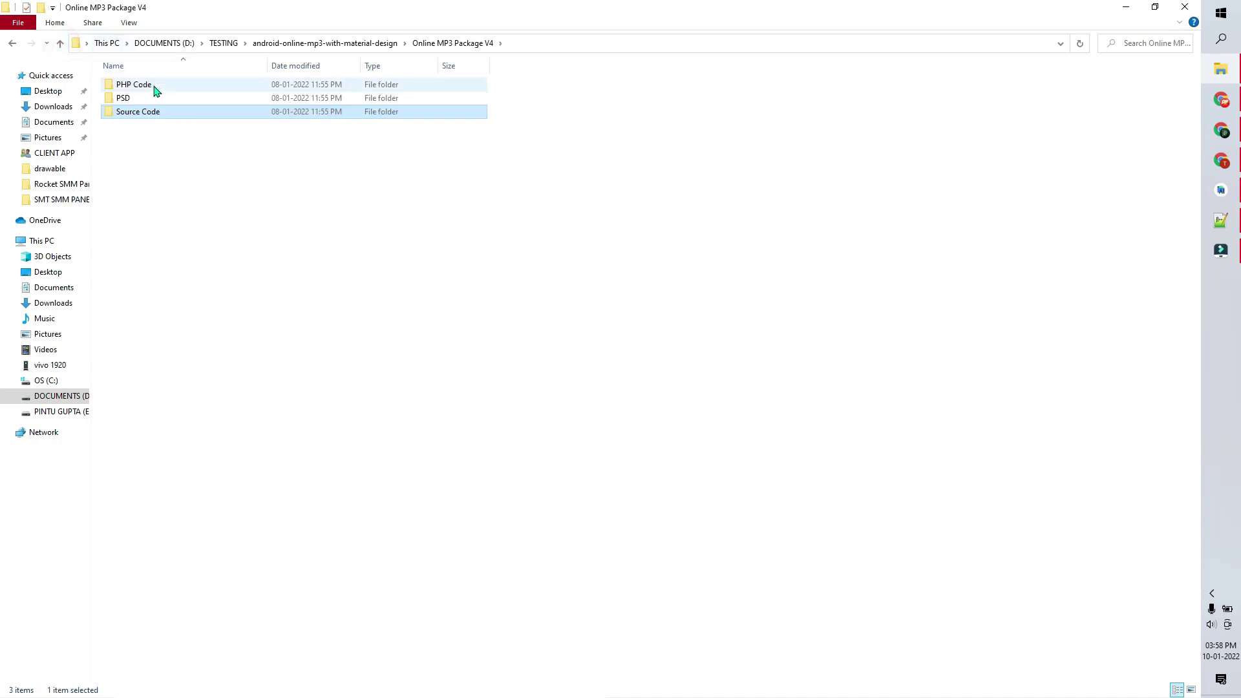
- In PHP Code > FIRST TIME BUYER CODE, compress php_web_service into a ZIP archive
double_click(155, 91)
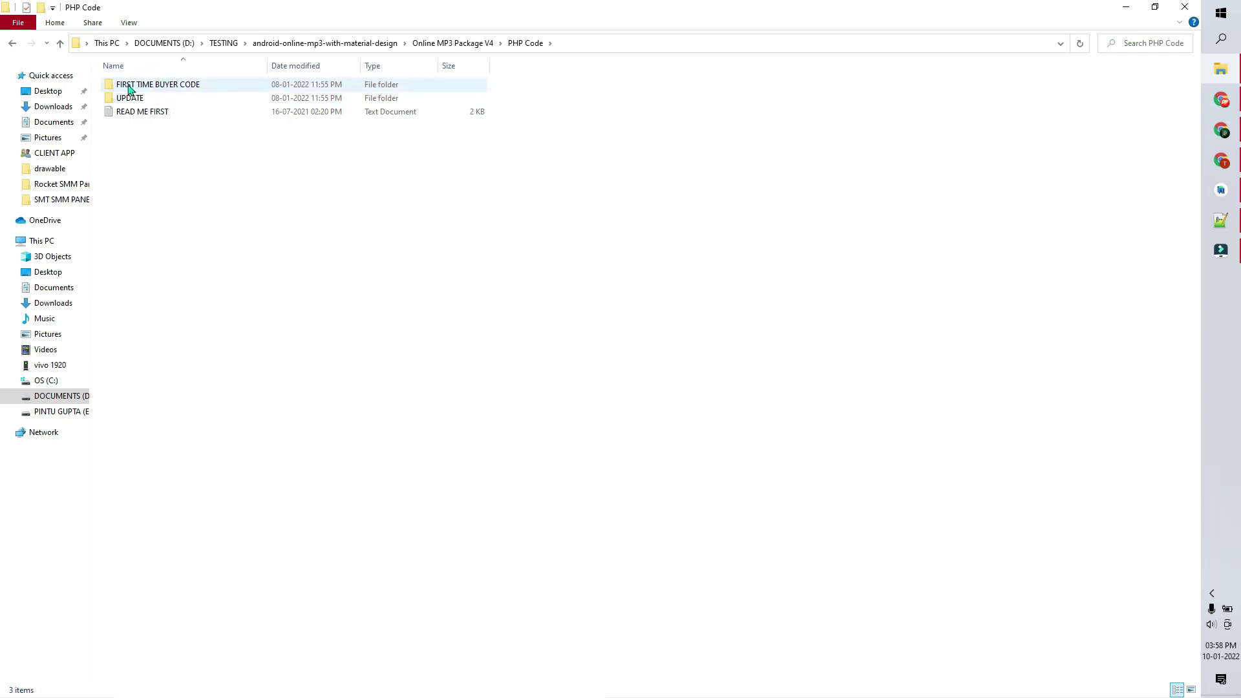
double_click(166, 86)
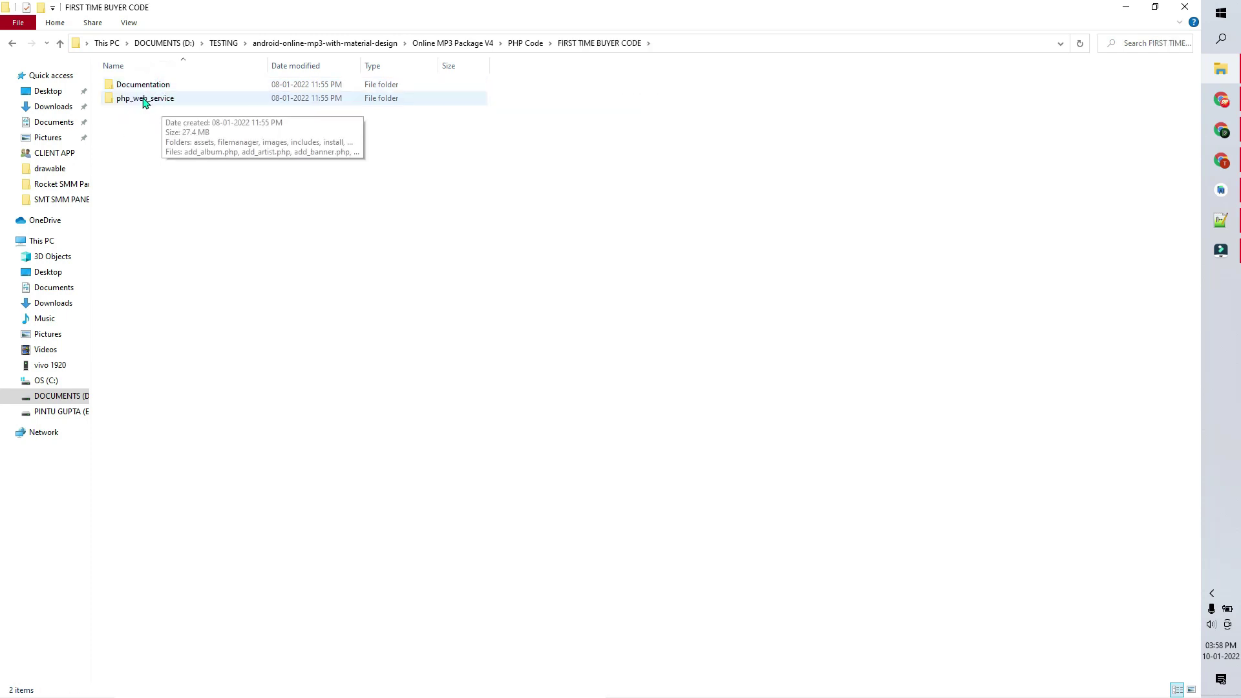
double_click(147, 101)
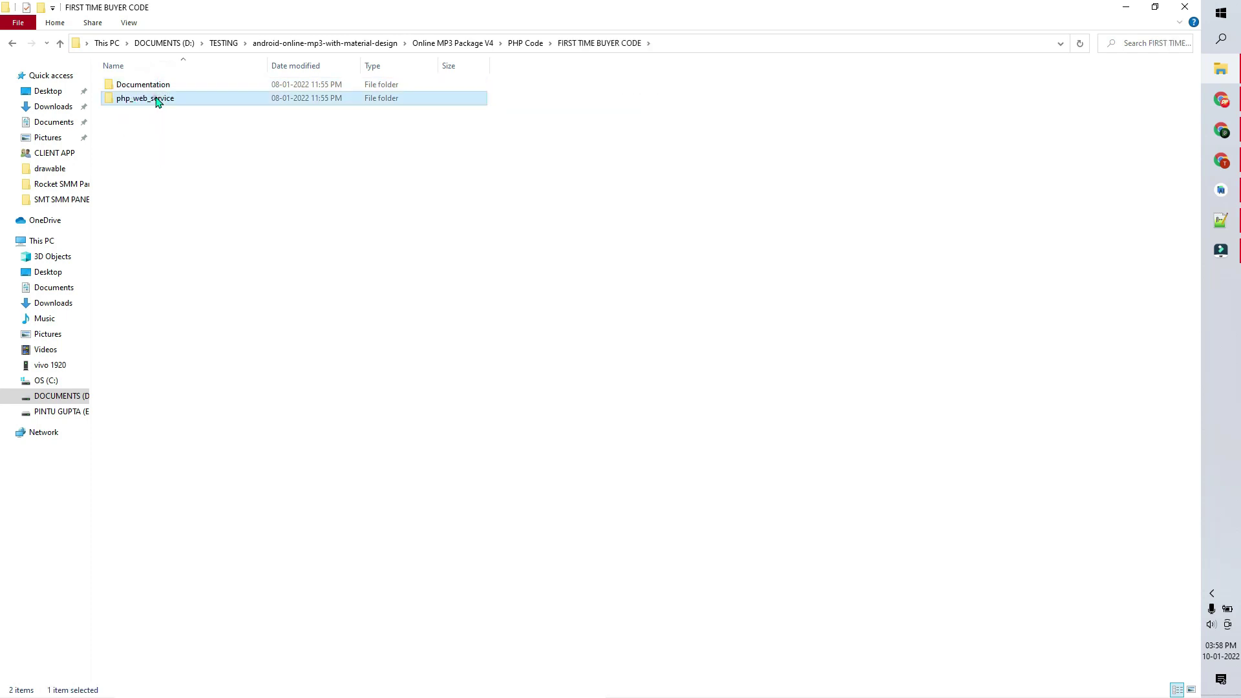
click(60, 43)
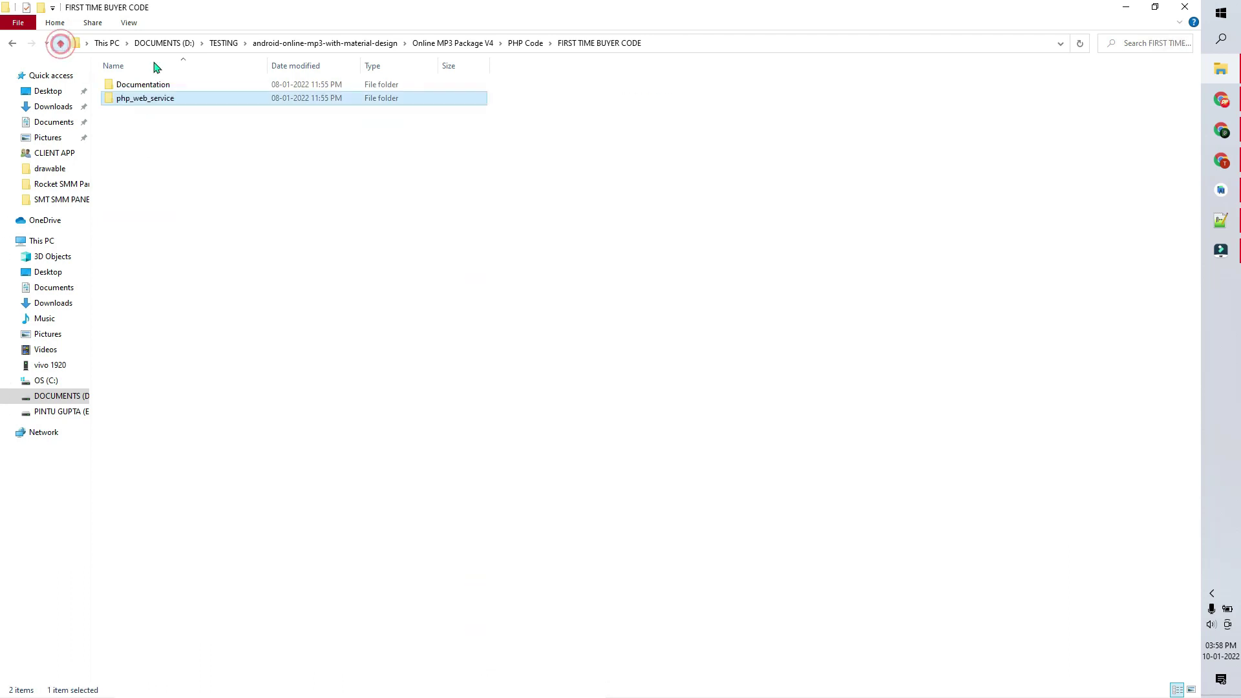
right_click(134, 99)
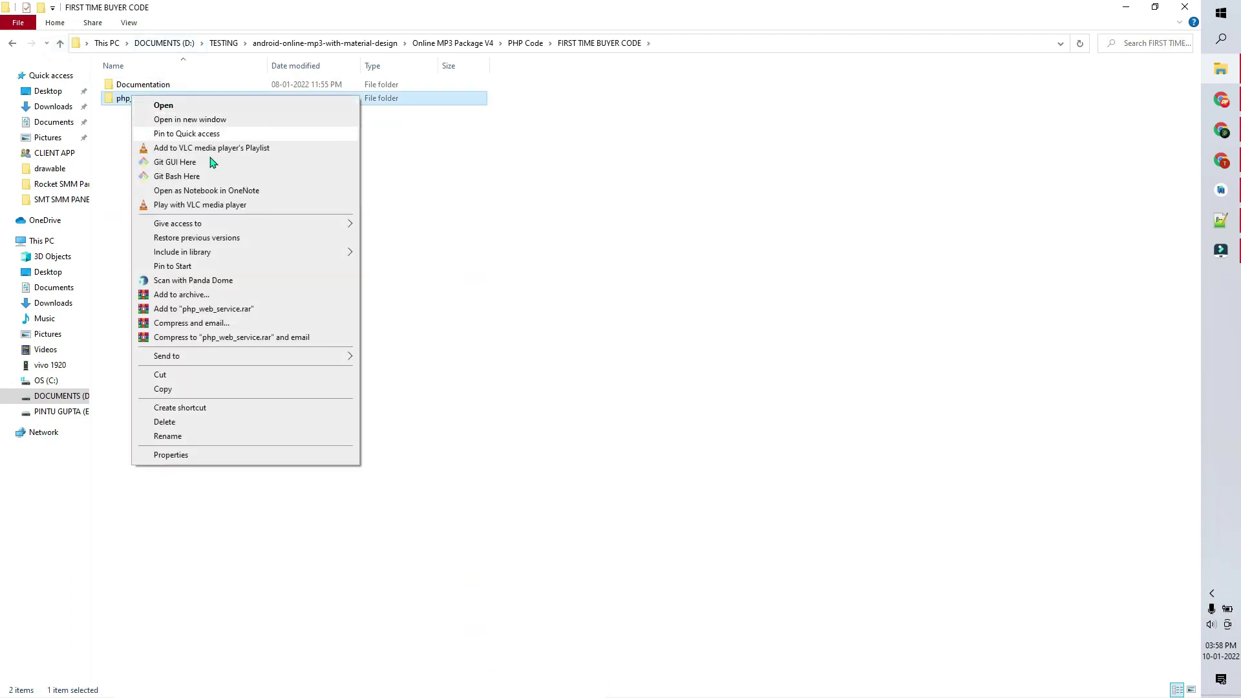
click(173, 295)
click(571, 339)
click(618, 476)
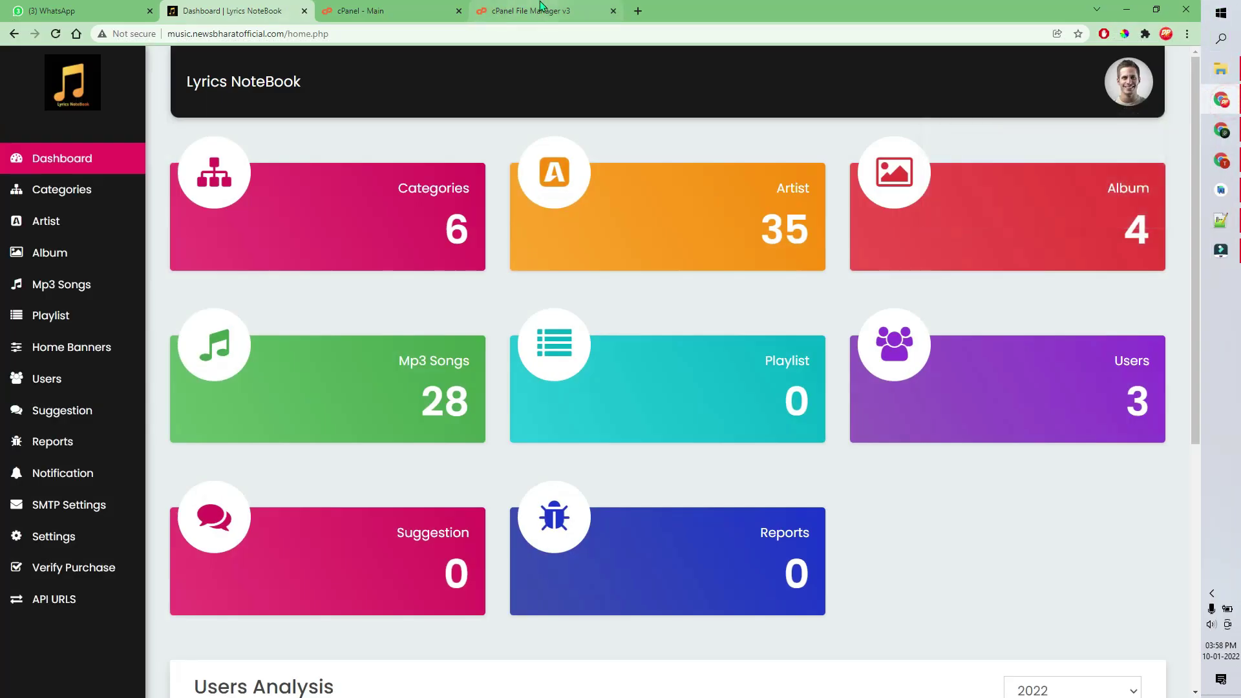
- Drag php_web_service.zip from Explorer onto cPanel's upload page for public_html/findcode.fzme.in
click(517, 11)
click(293, 103)
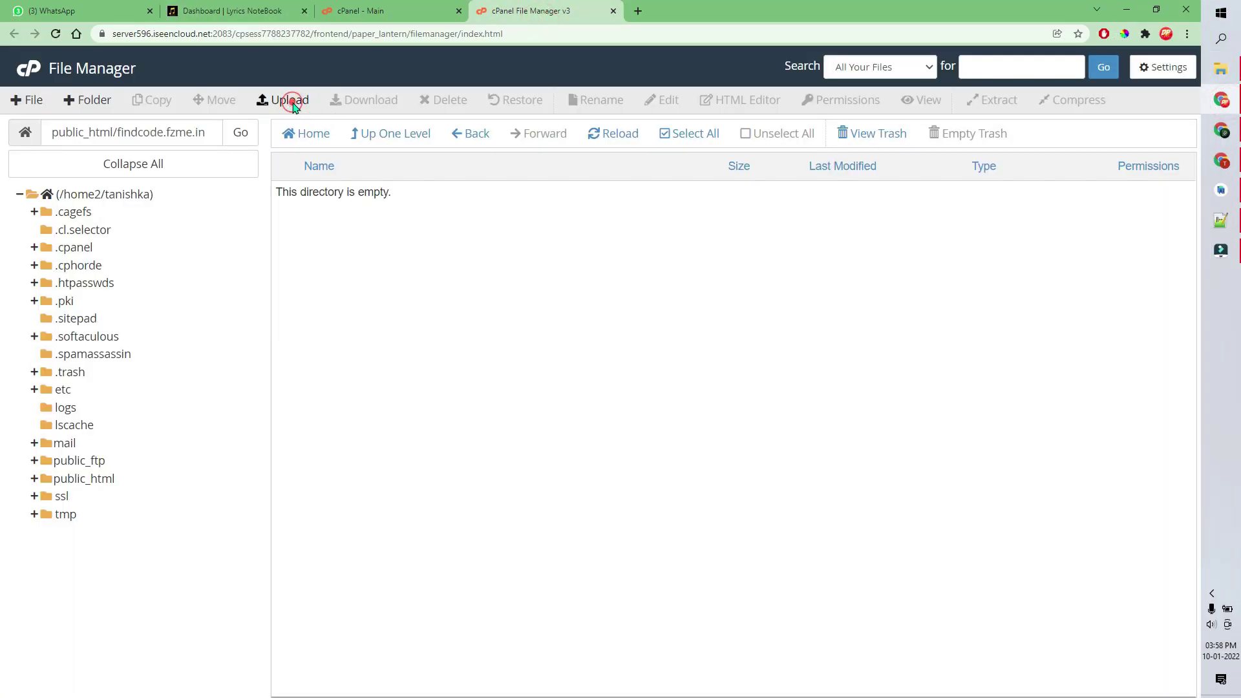
click(562, 15)
click(715, 19)
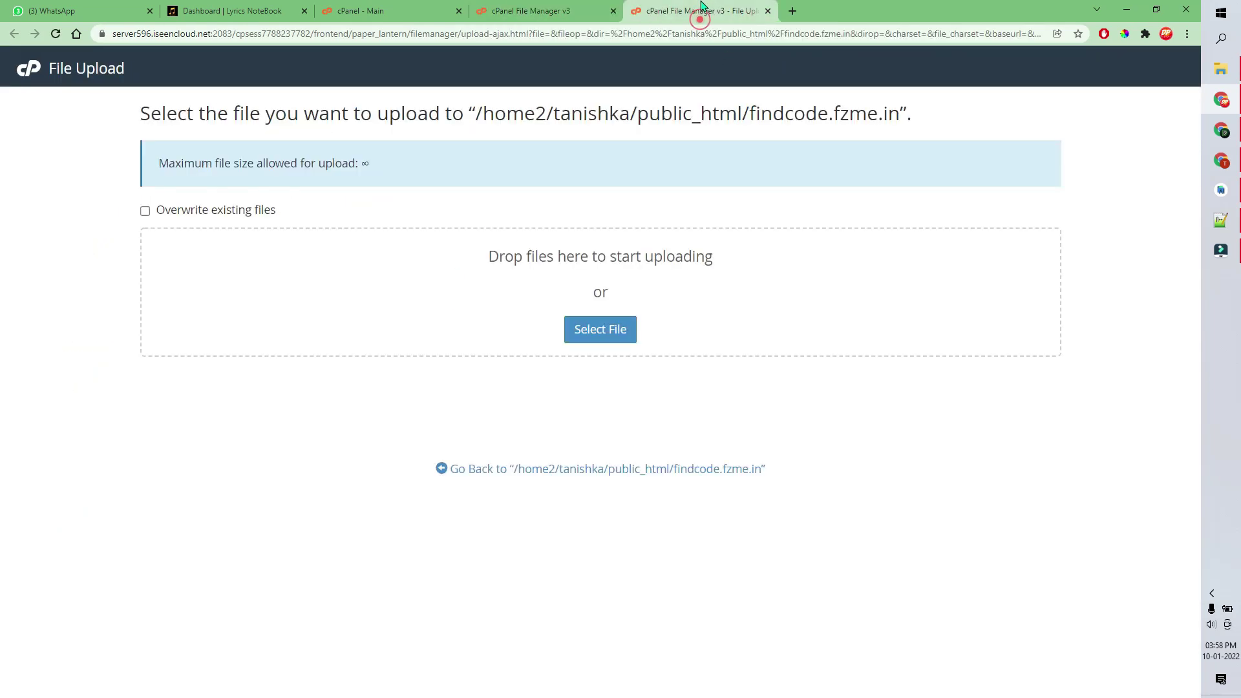
click(1221, 68)
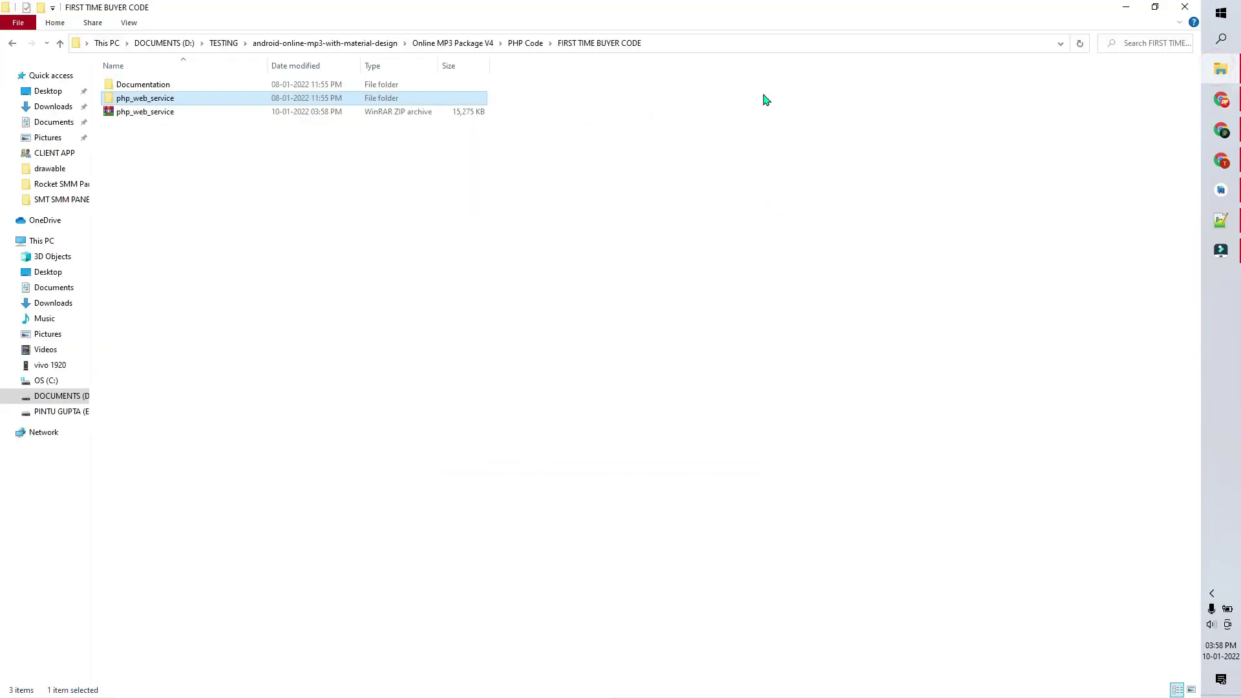
click(1155, 7)
drag(251, 196, 681, 285)
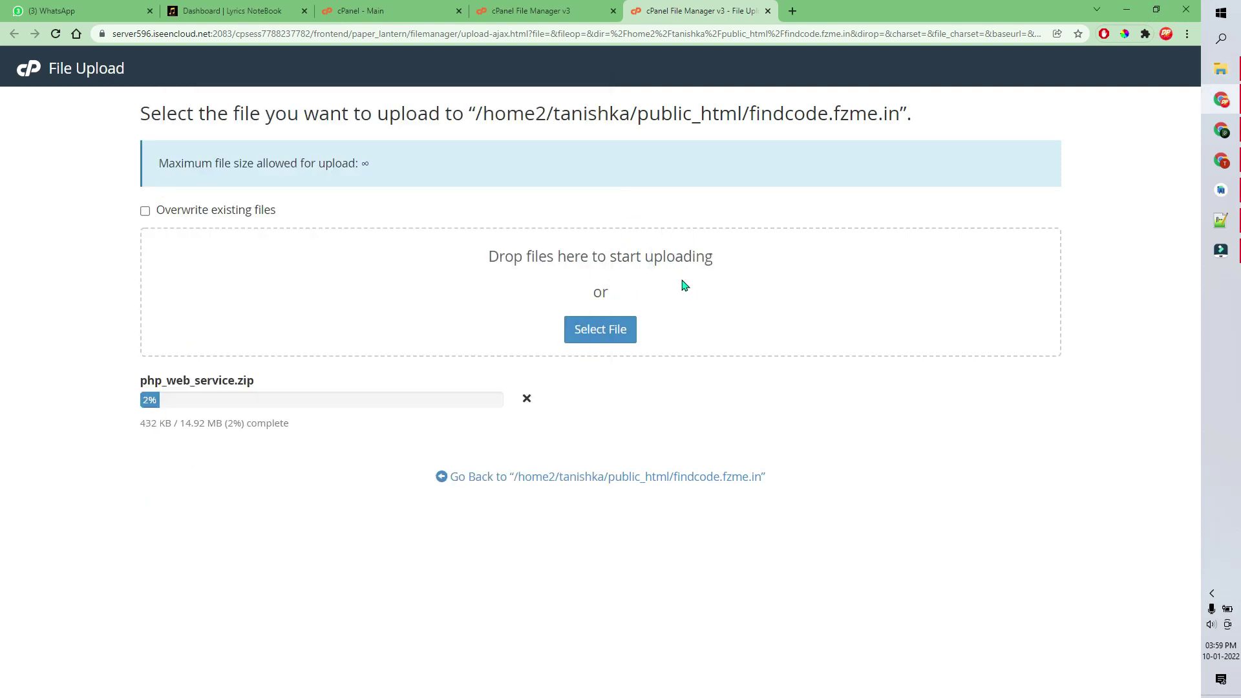
click(644, 478)
right_click(302, 221)
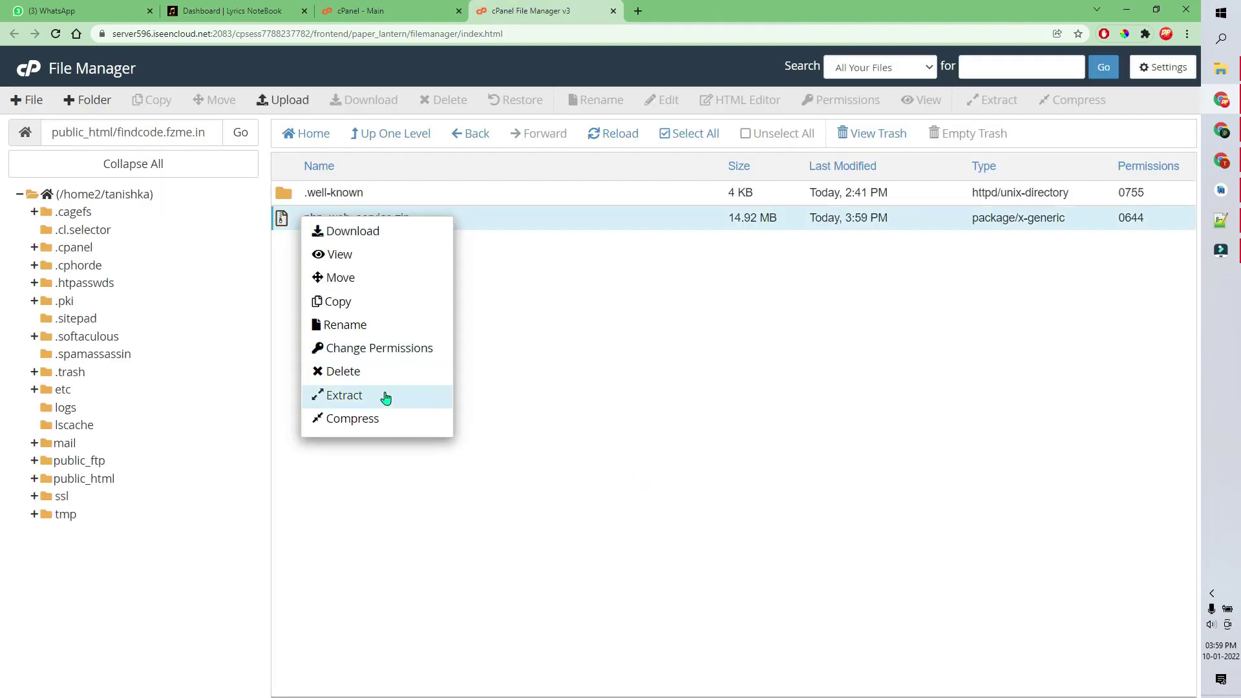
- Extract php_web_service.zip and move all its files up into findcode.fzme.in
click(381, 394)
click(697, 453)
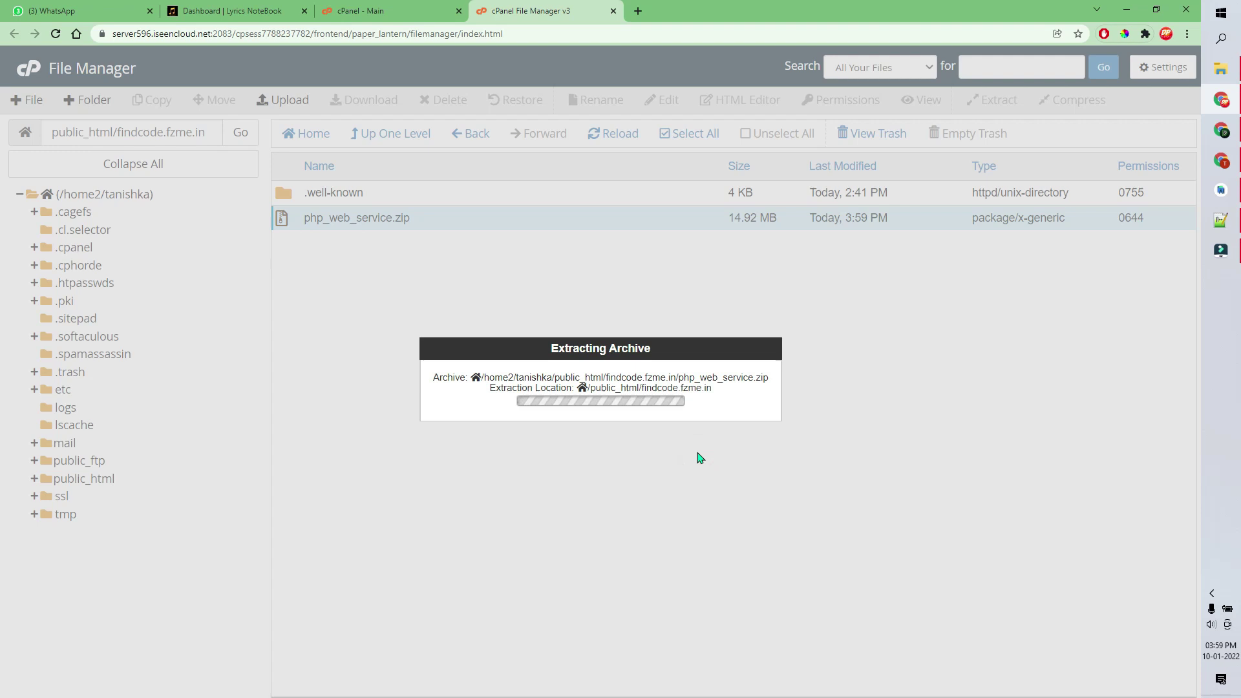
click(861, 542)
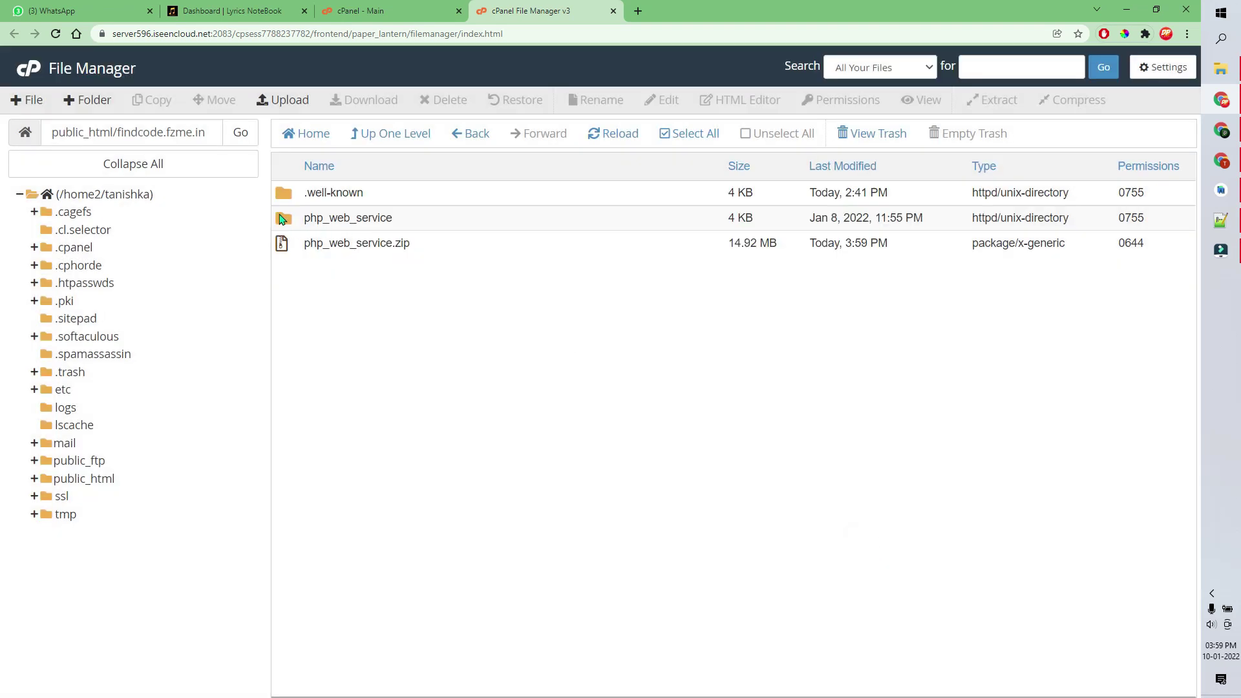
double_click(283, 219)
click(664, 134)
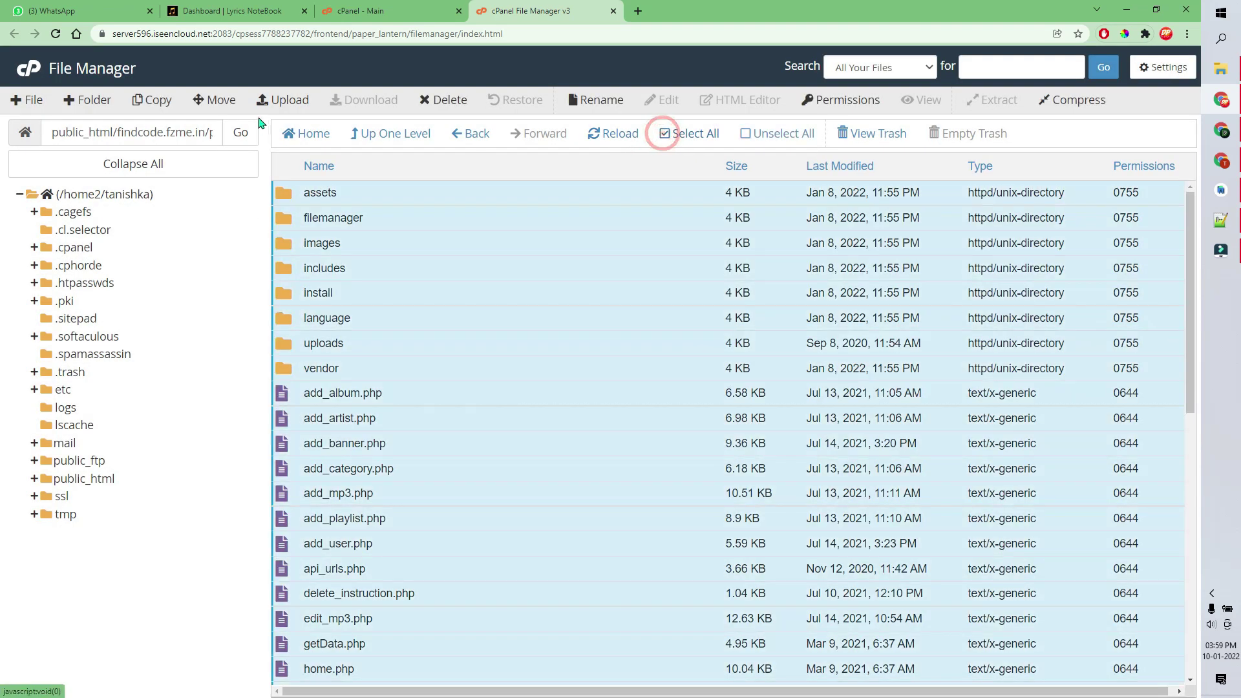
click(220, 101)
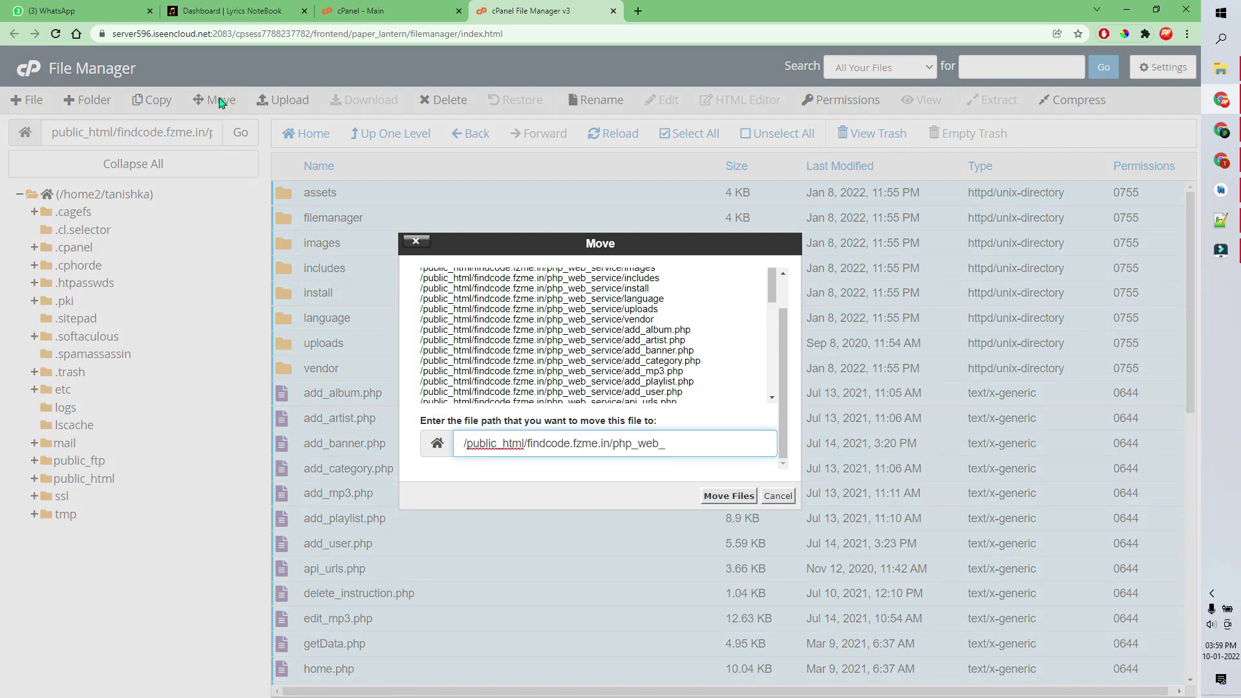
key(BackSpace)
key(Return)
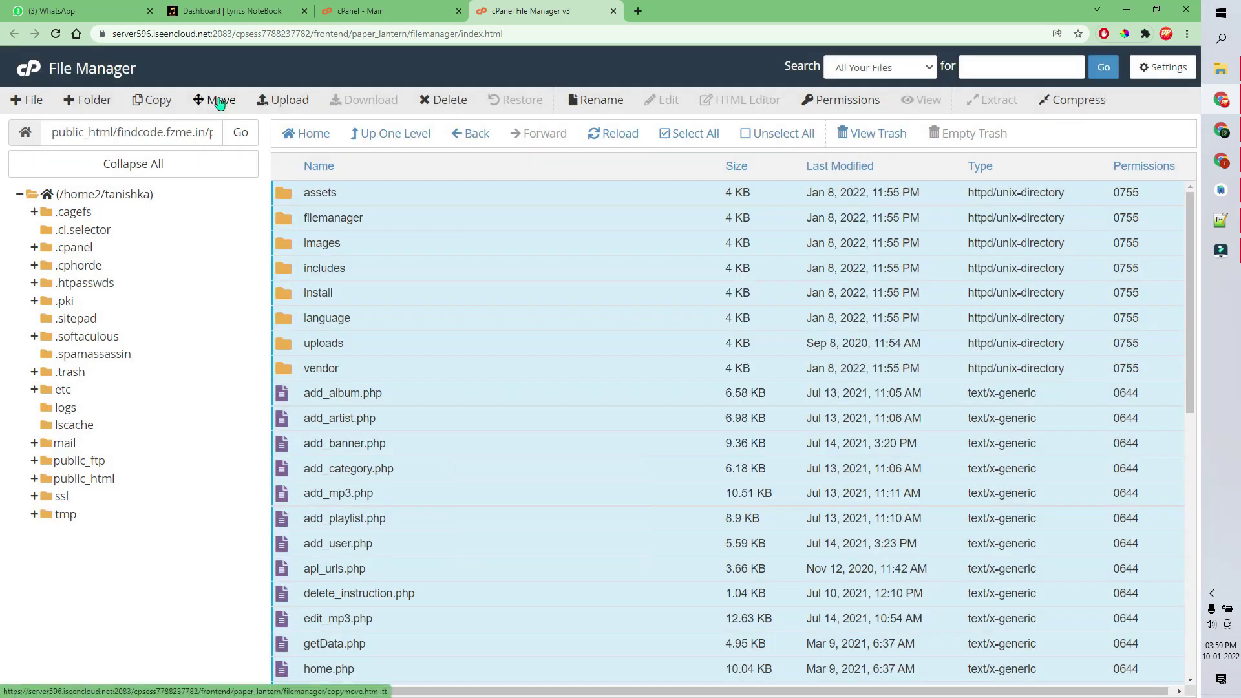
click(389, 135)
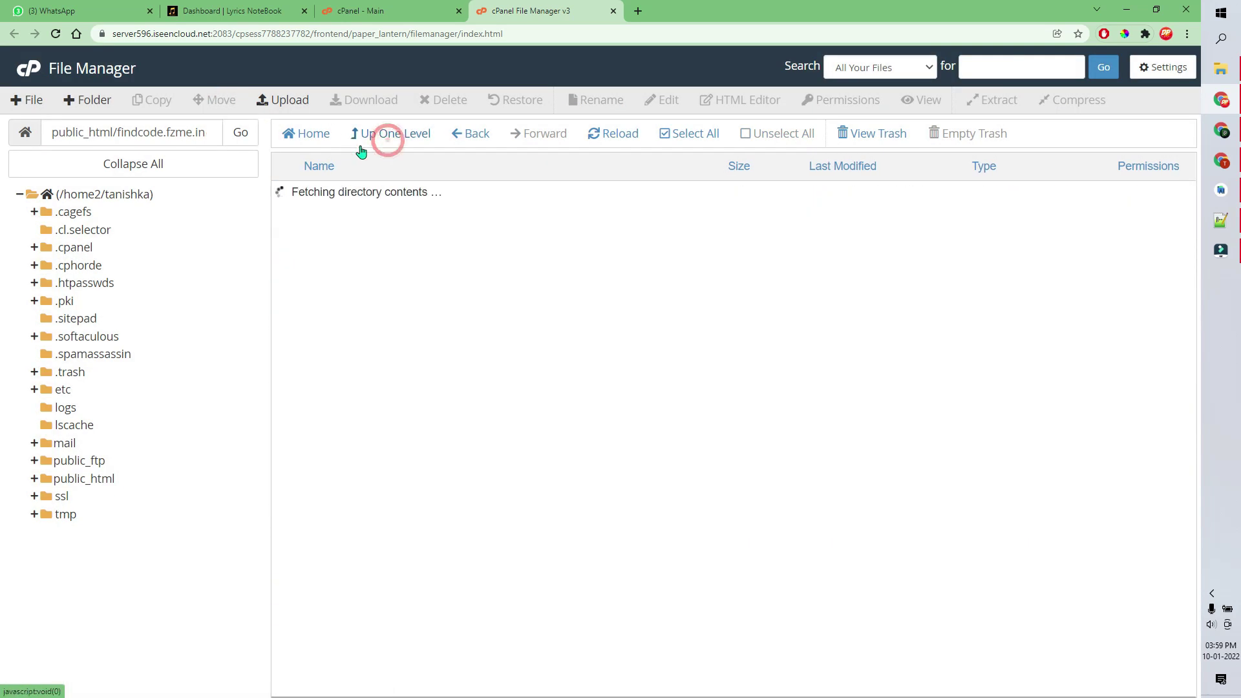
- Open the findcode.fzme.in site in a new browser tab
drag(206, 133, 116, 136)
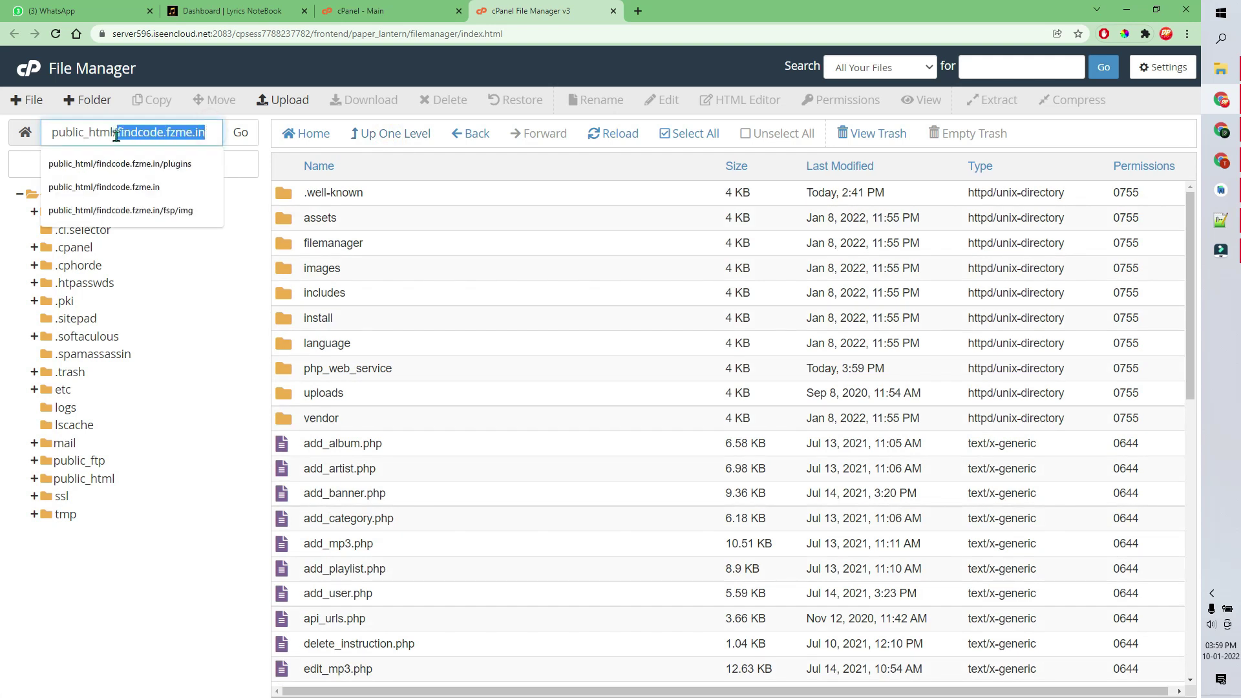
right_click(116, 136)
click(219, 250)
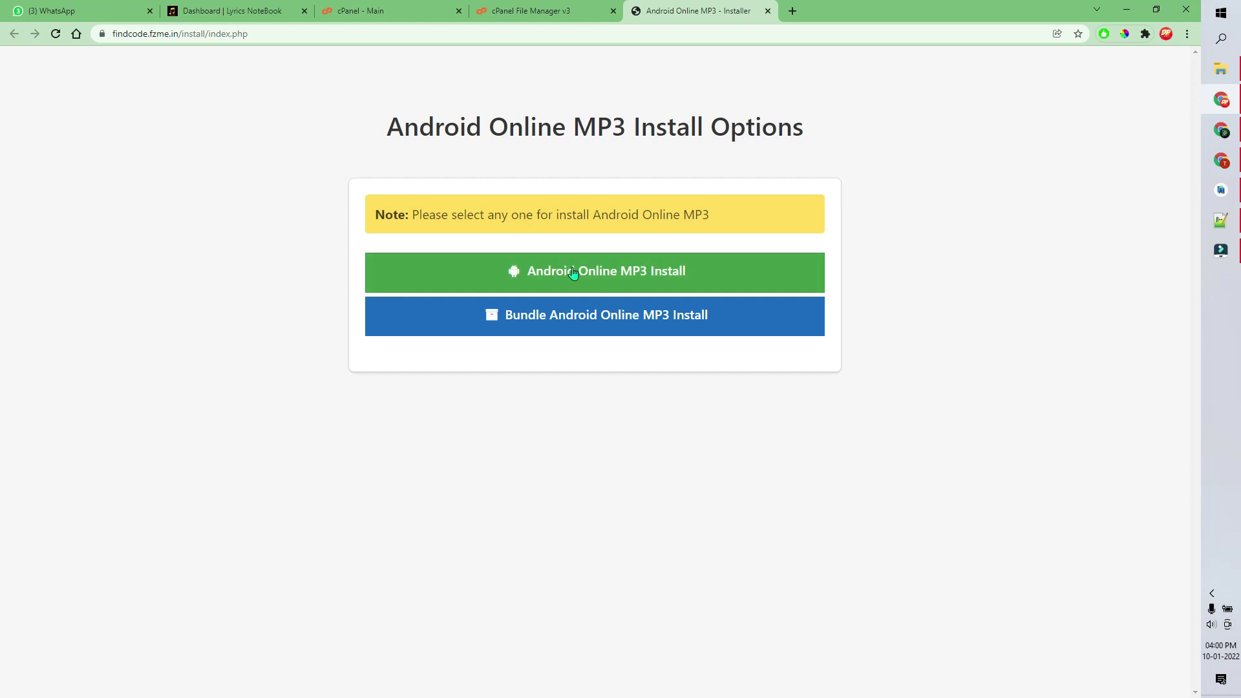
- Choose Android Online MP3 Install and pass the Requirements check to reach the Verify step
click(641, 278)
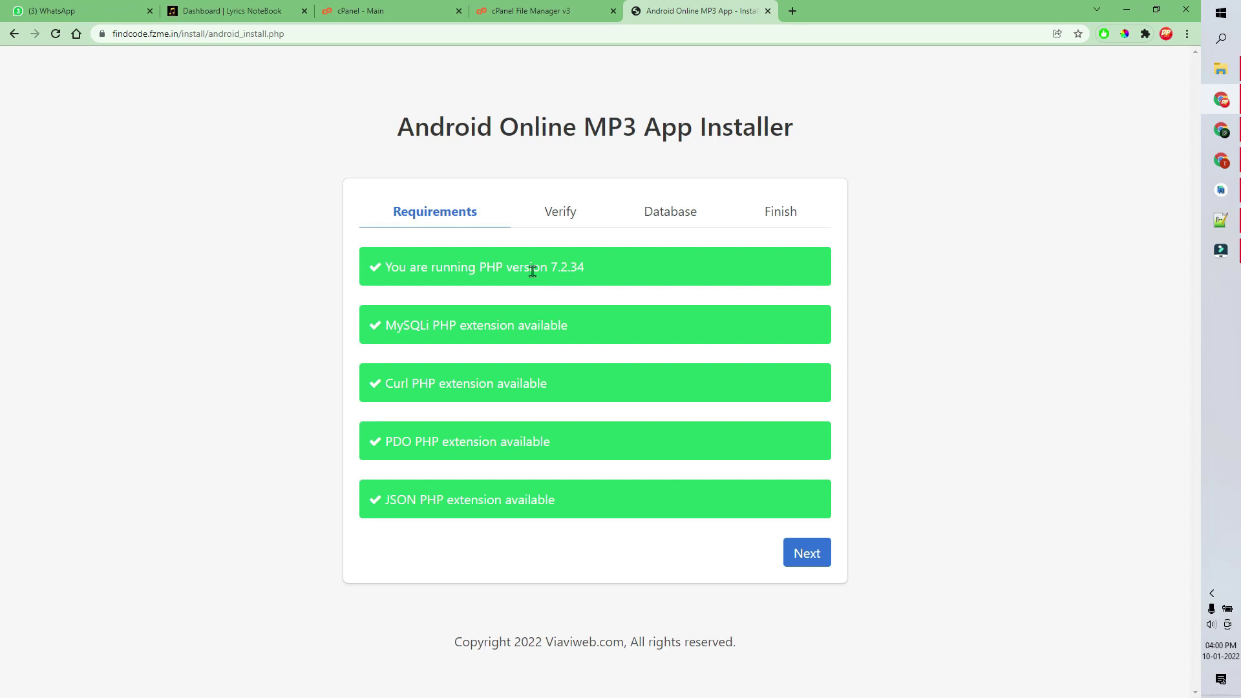
click(803, 562)
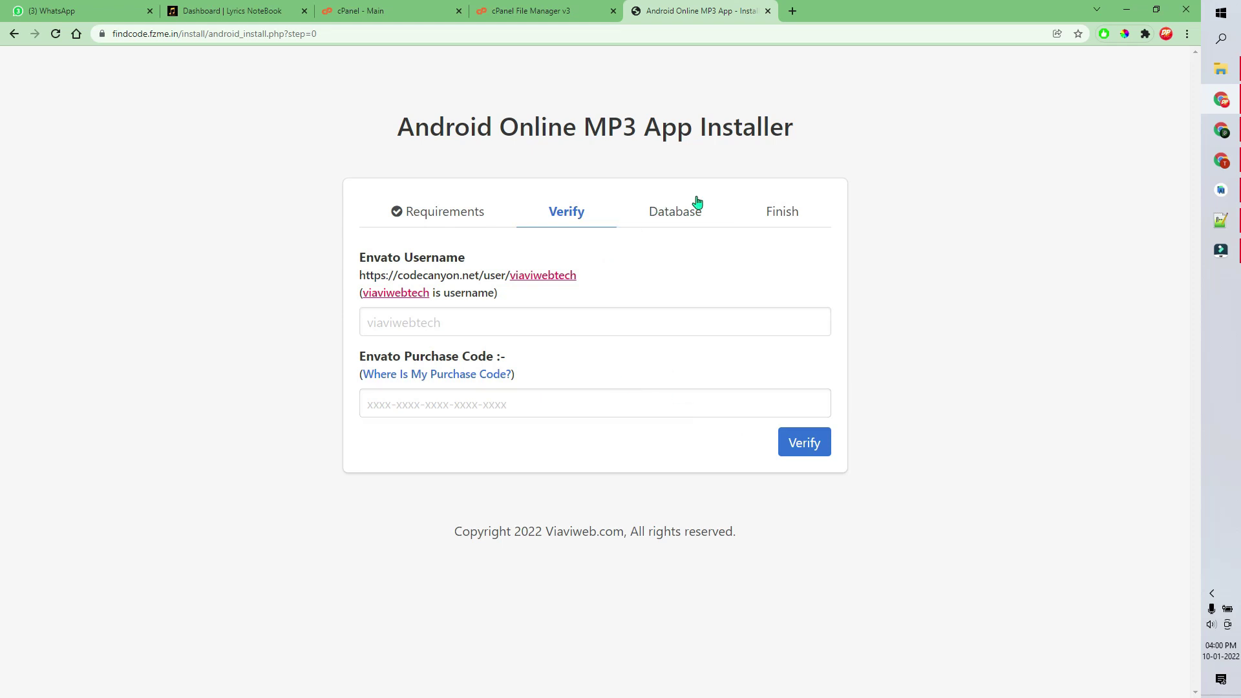
click(682, 214)
click(1127, 9)
- Open the package's Documentation index page and scroll to Step 3 - Database Settings
click(122, 89)
double_click(123, 88)
double_click(141, 113)
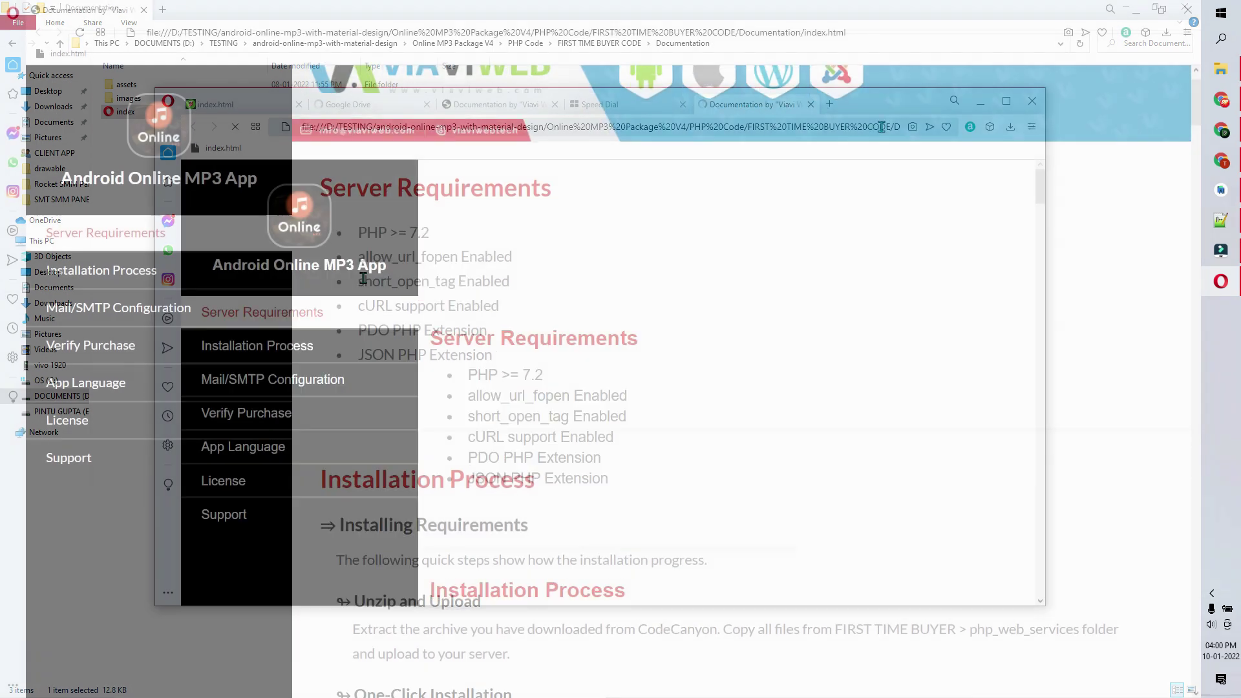
scroll(356, 269, down, 5)
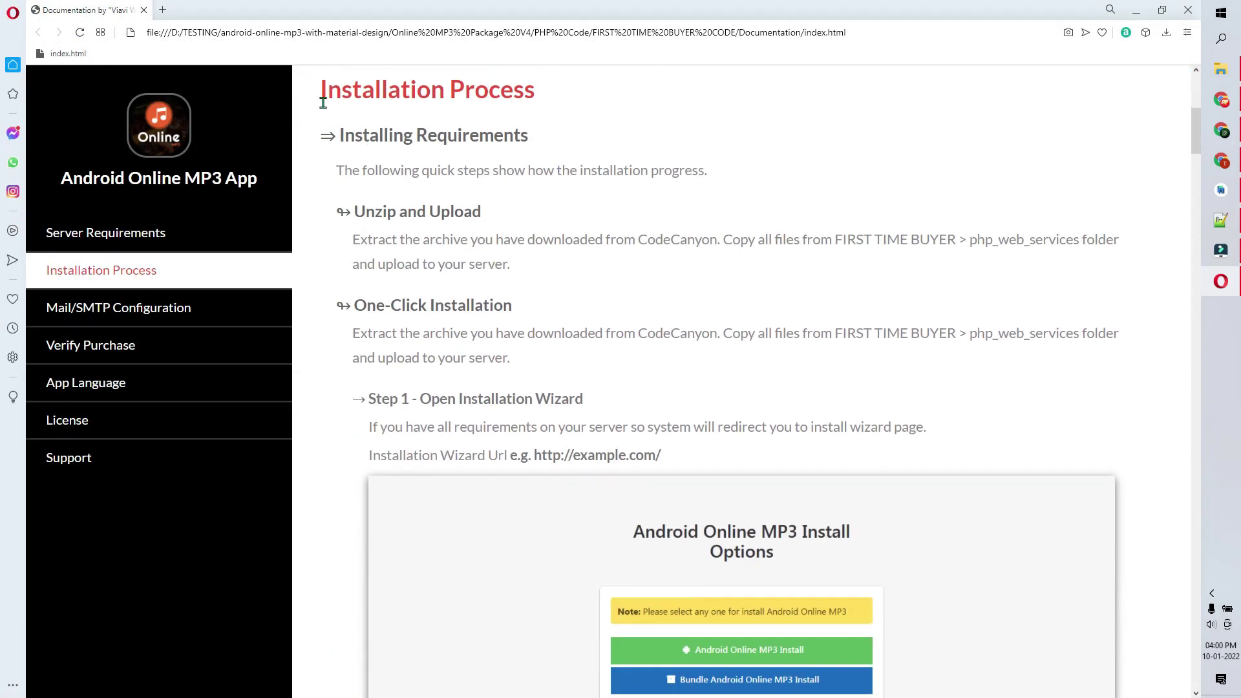
scroll(421, 208, down, 10)
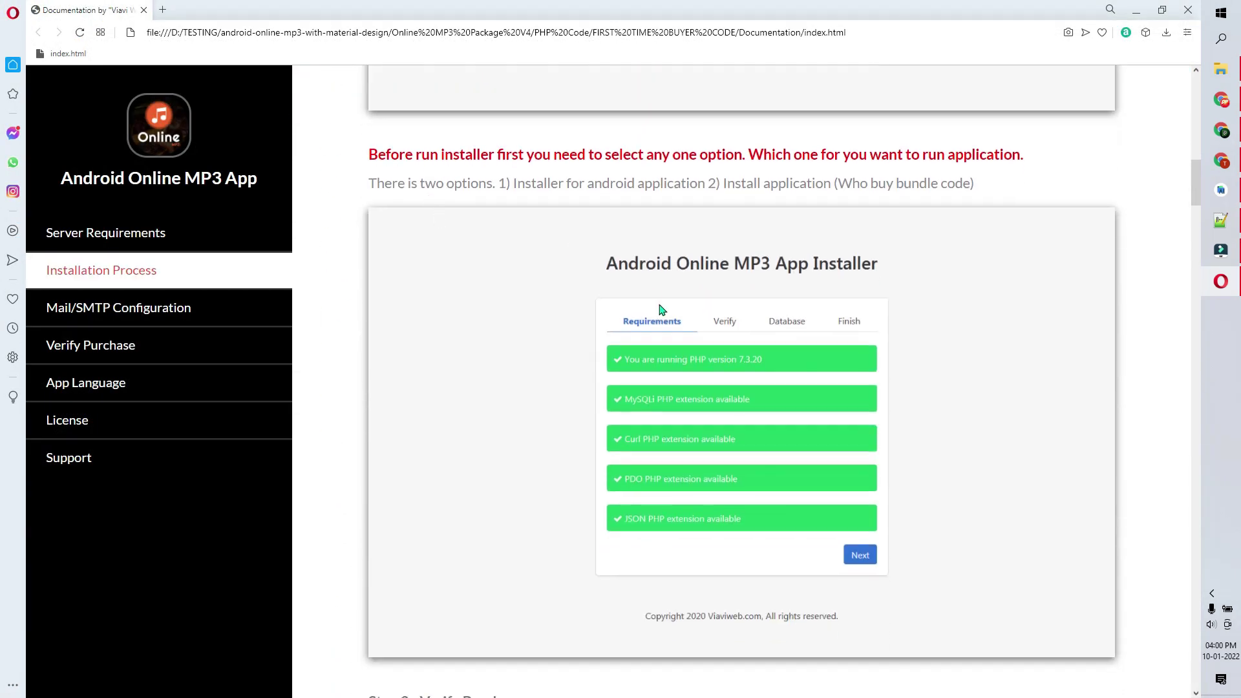
scroll(660, 310, down, 9)
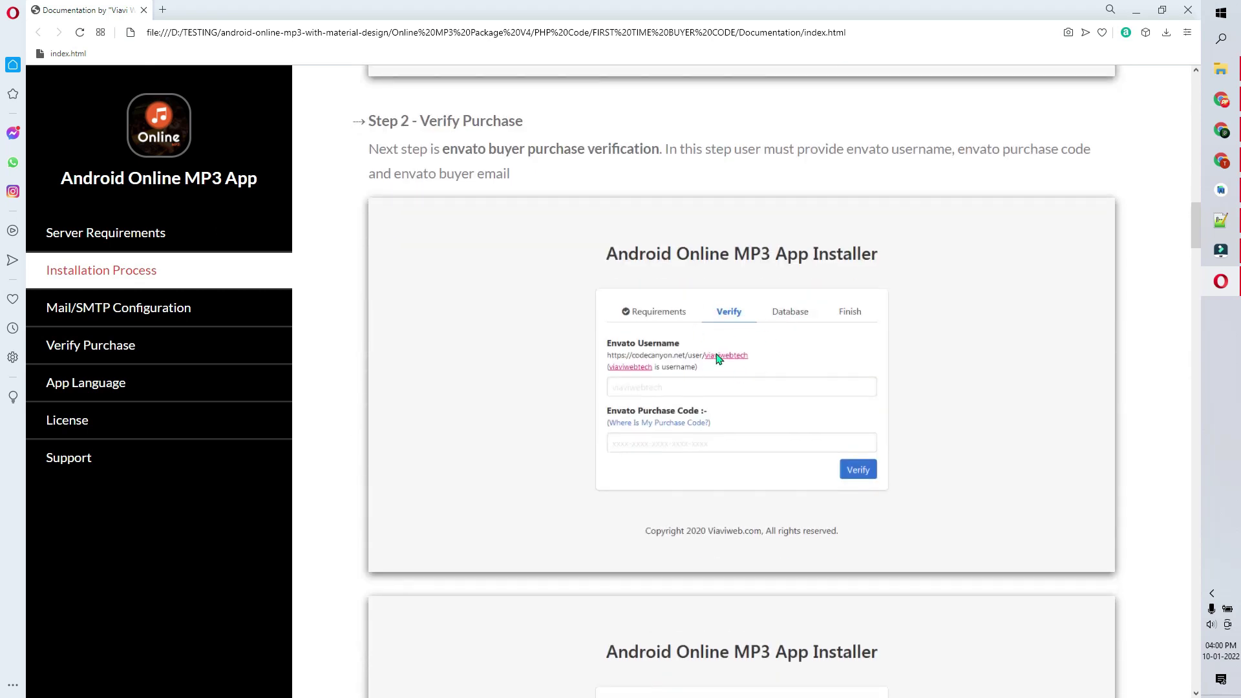
scroll(720, 359, down, 7)
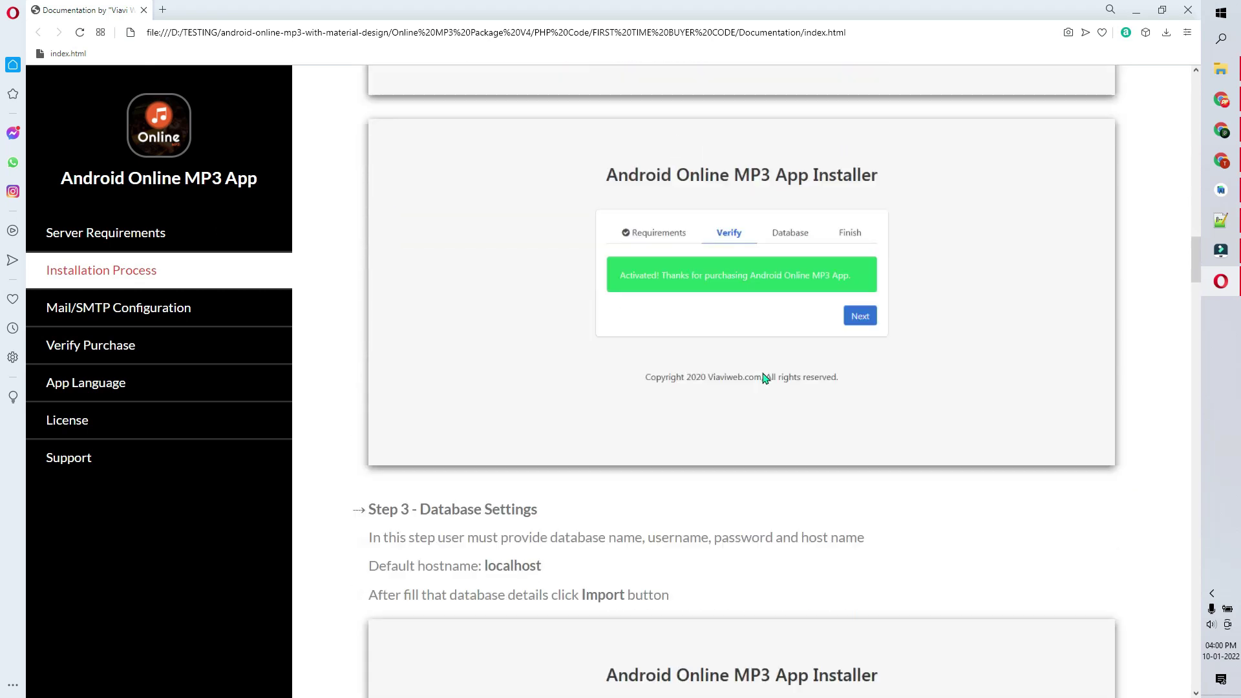
scroll(763, 378, down, 5)
scroll(696, 440, down, 3)
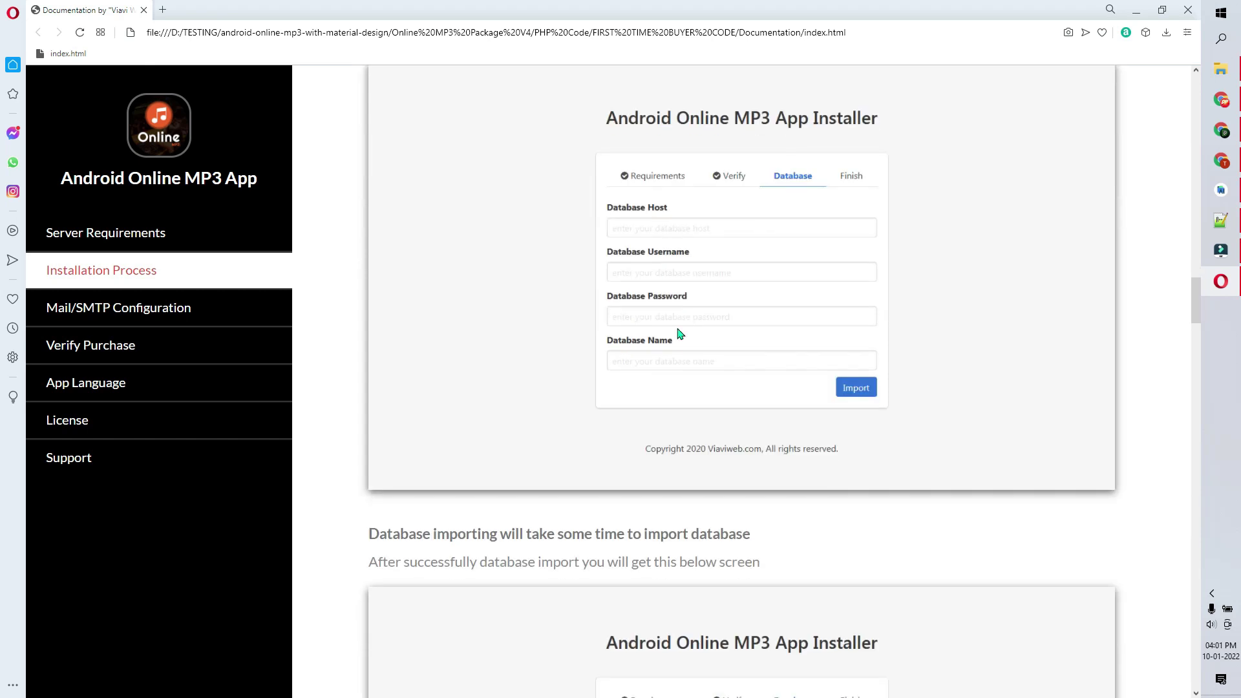
- Launch cPanel's MySQL Database Wizard, then scroll the documentation to the import success screen
key(alt+Tab)
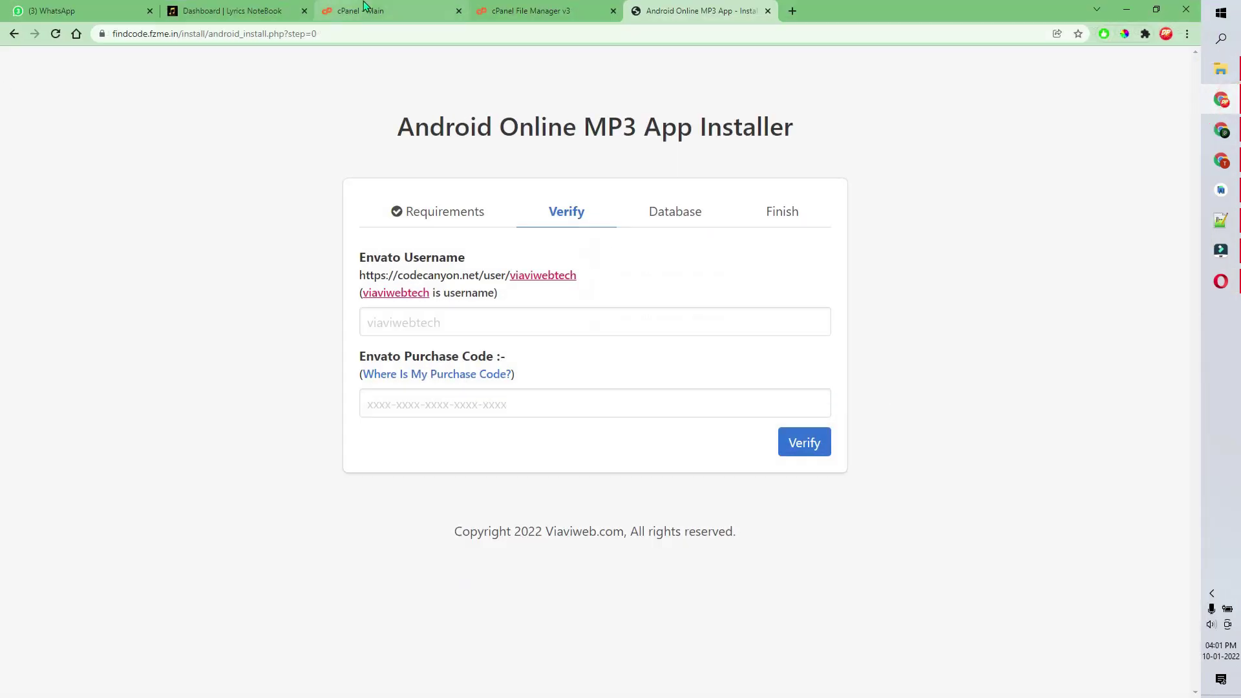
click(391, 18)
scroll(570, 280, down, 20)
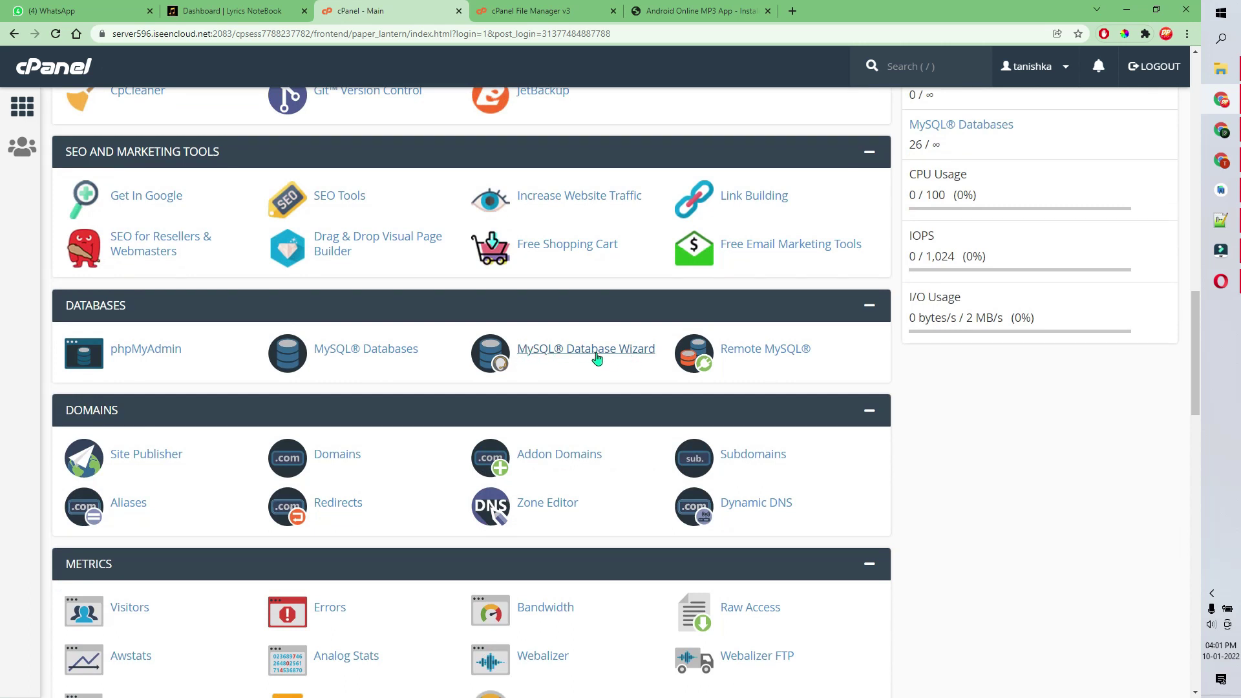
click(595, 357)
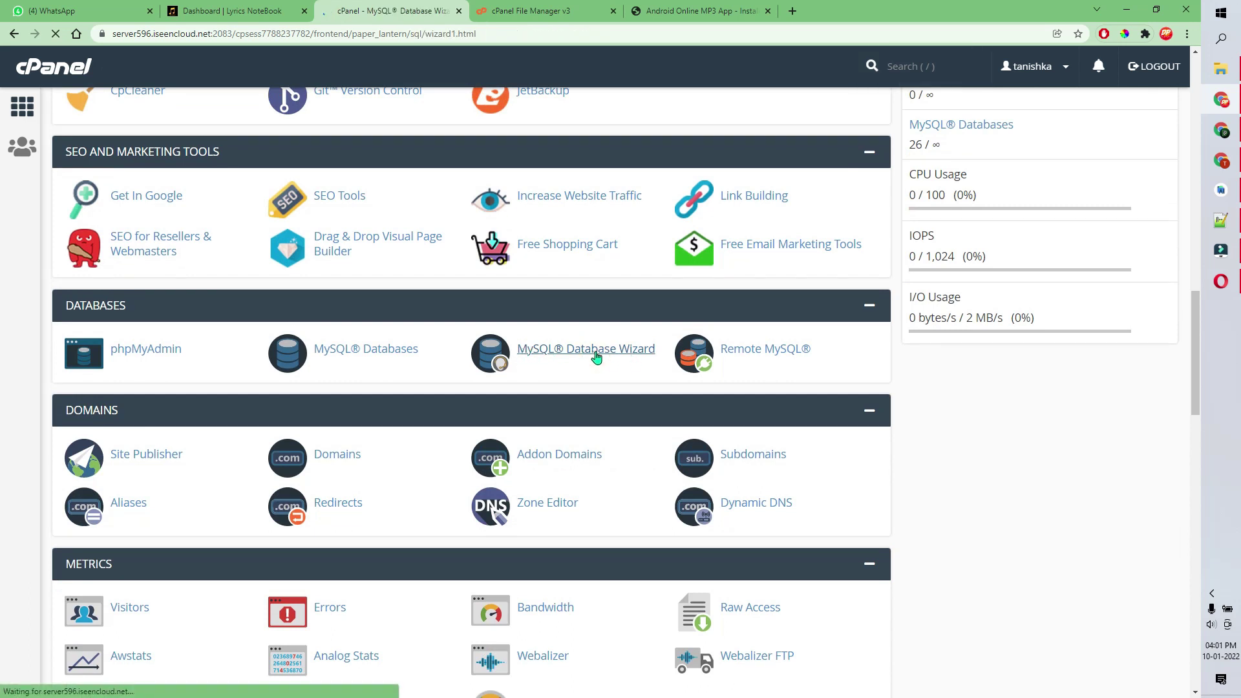
click(1130, 9)
scroll(621, 394, down, 3)
scroll(797, 270, down, 3)
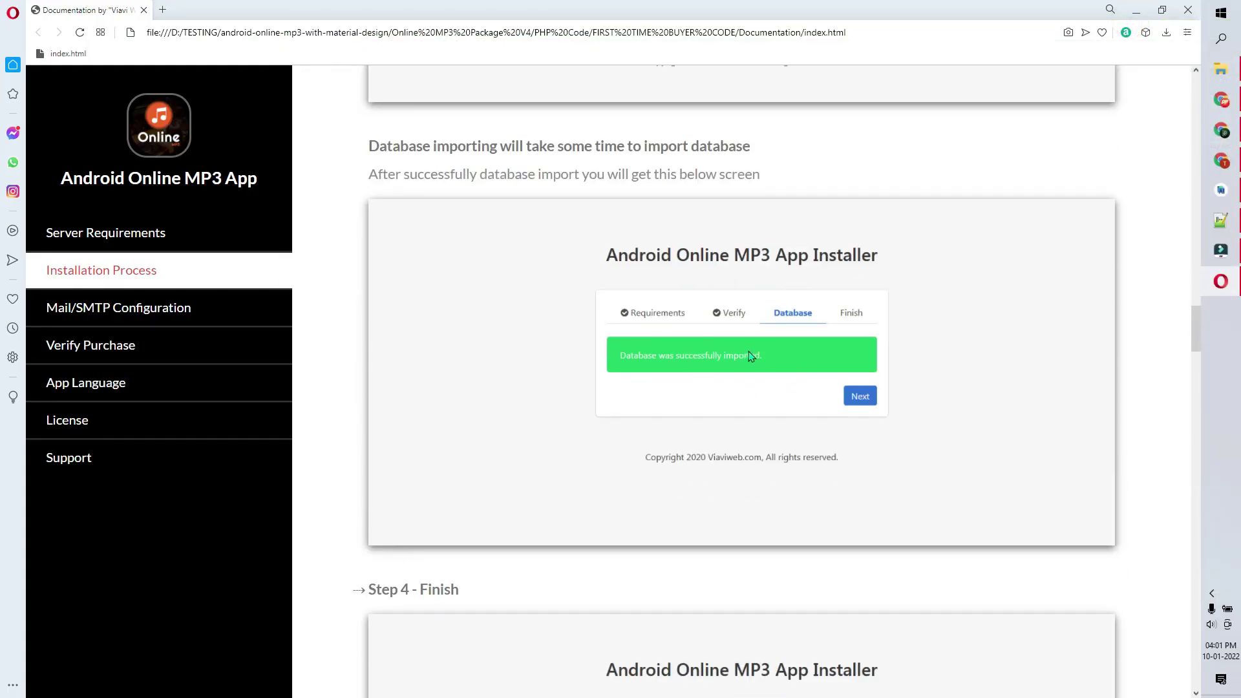
- Highlight the default admin username and password lines under the documentation's Step 4 - Finish
scroll(749, 355, down, 7)
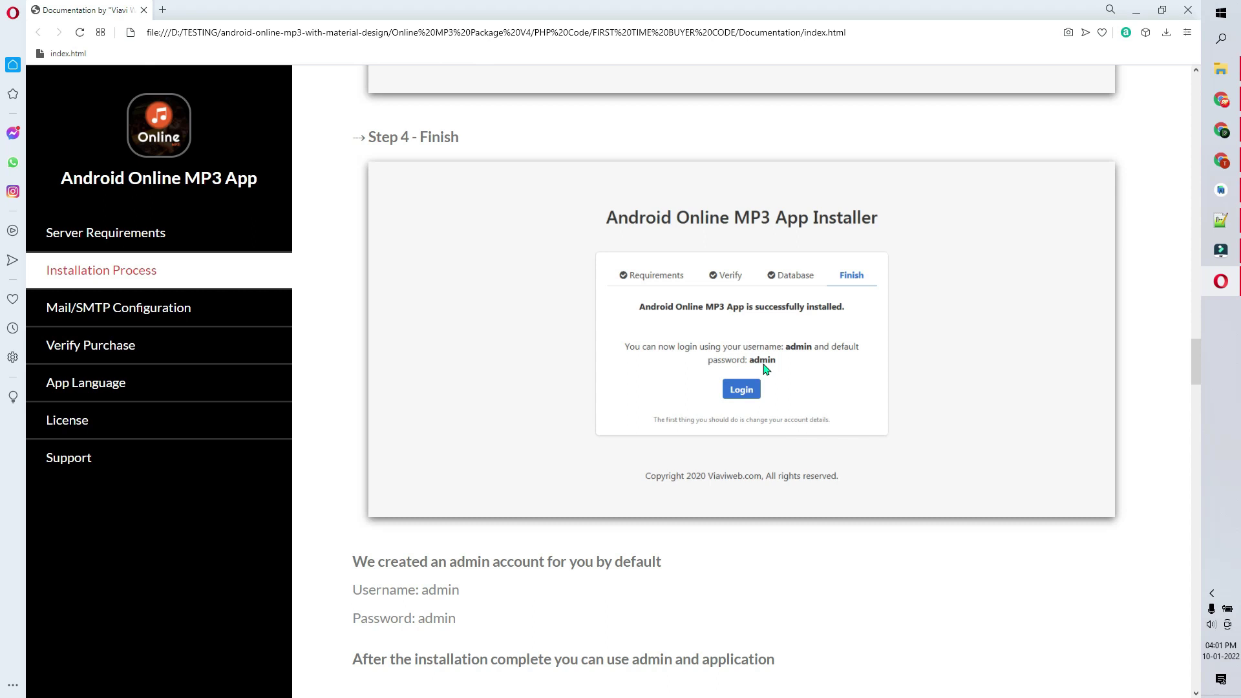
scroll(778, 363, down, 2)
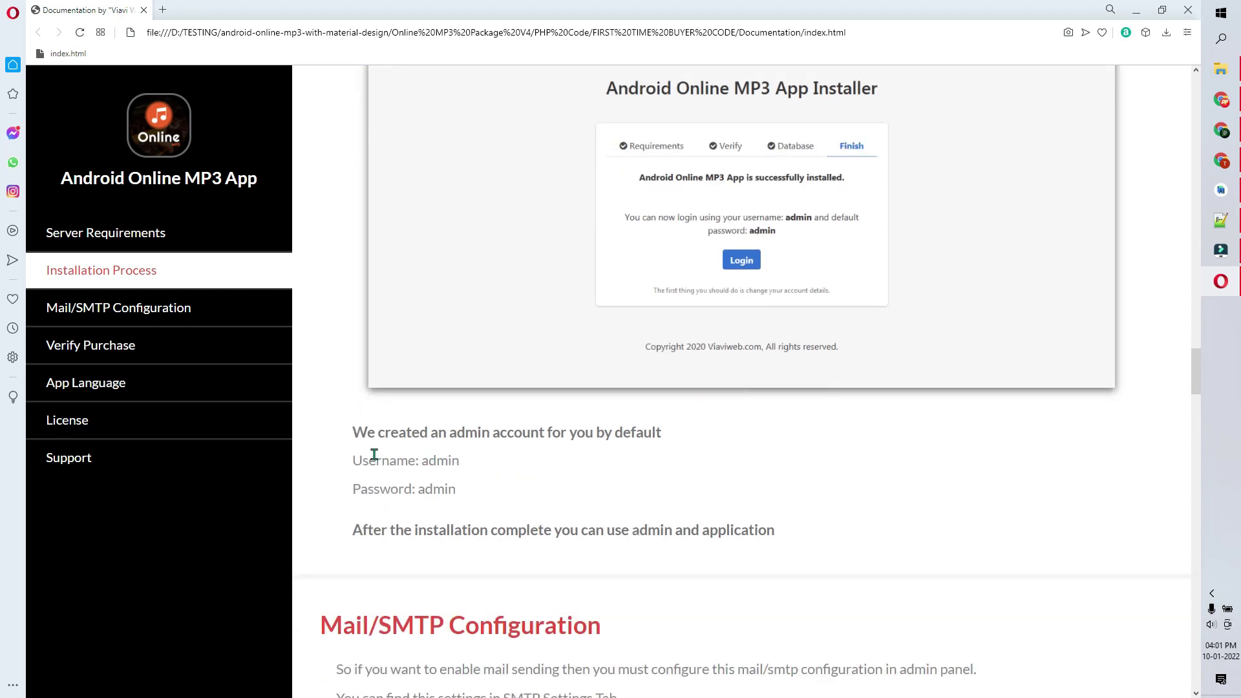
drag(351, 461, 466, 498)
click(476, 487)
triple_click(421, 466)
click(412, 488)
triple_click(412, 488)
click(515, 472)
triple_click(439, 463)
triple_click(457, 490)
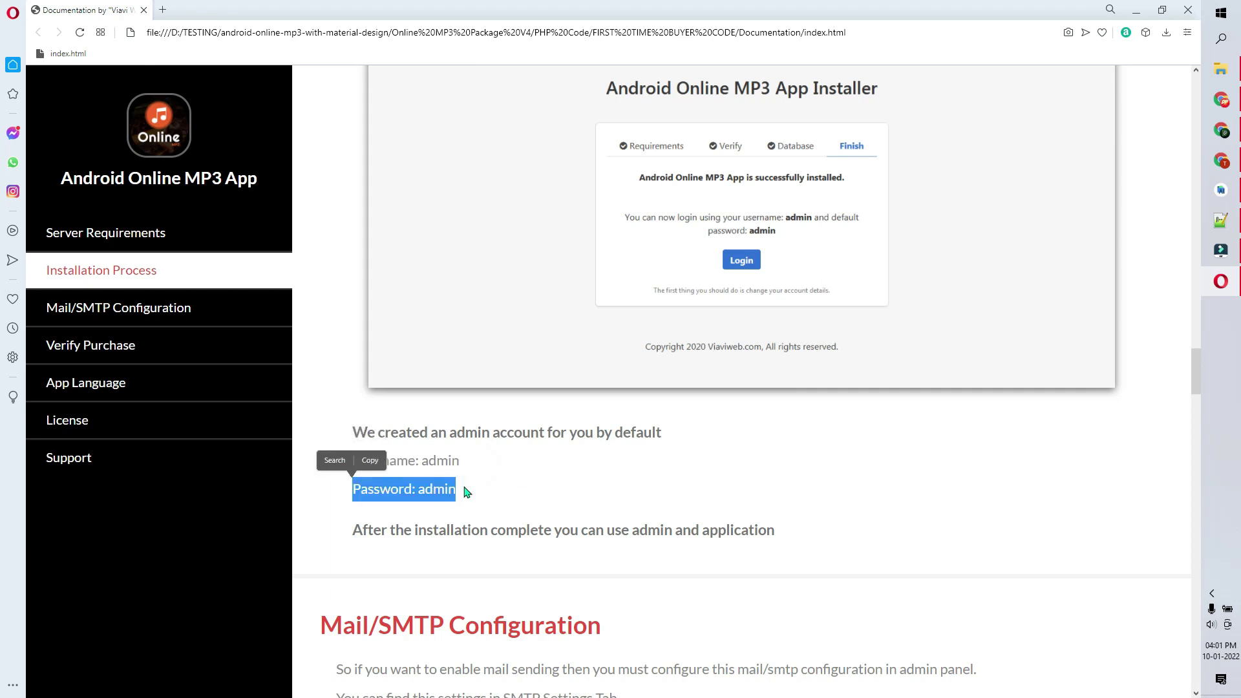
scroll(529, 442, down, 4)
scroll(529, 427, up, 4)
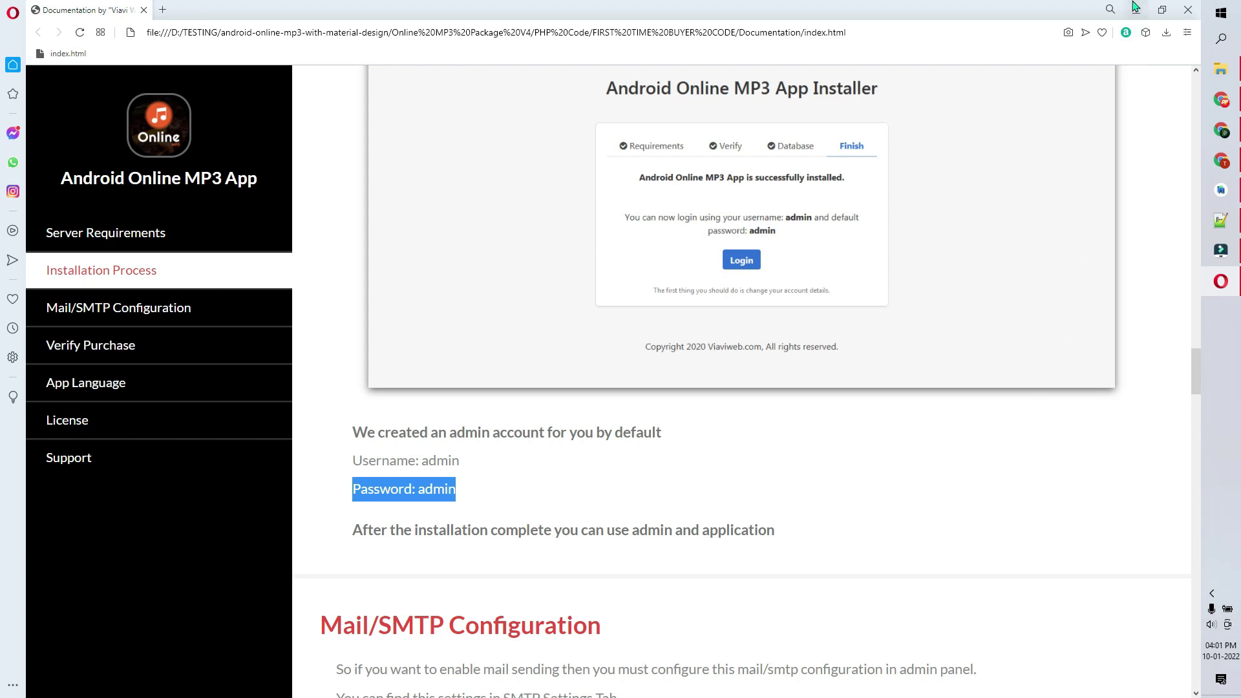
click(1138, 11)
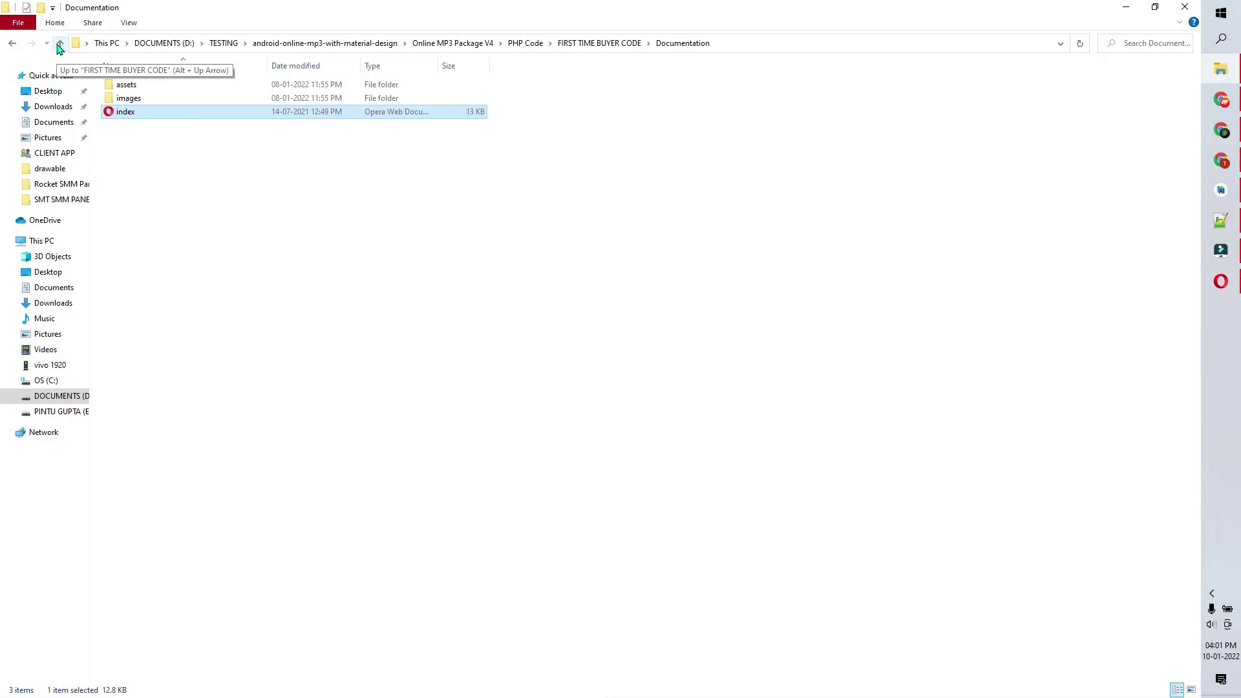
- Go up to Online MP3 Package V4 and open Source Code > Source Code
click(56, 44)
click(59, 45)
click(59, 45)
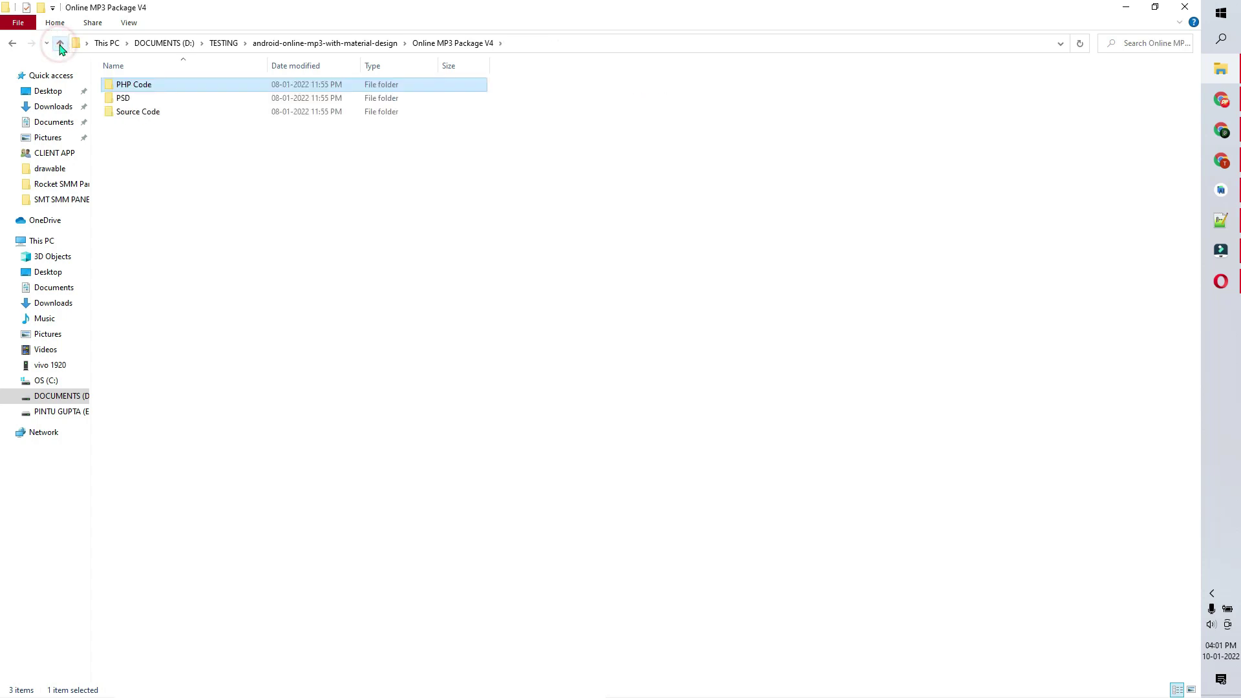
double_click(135, 114)
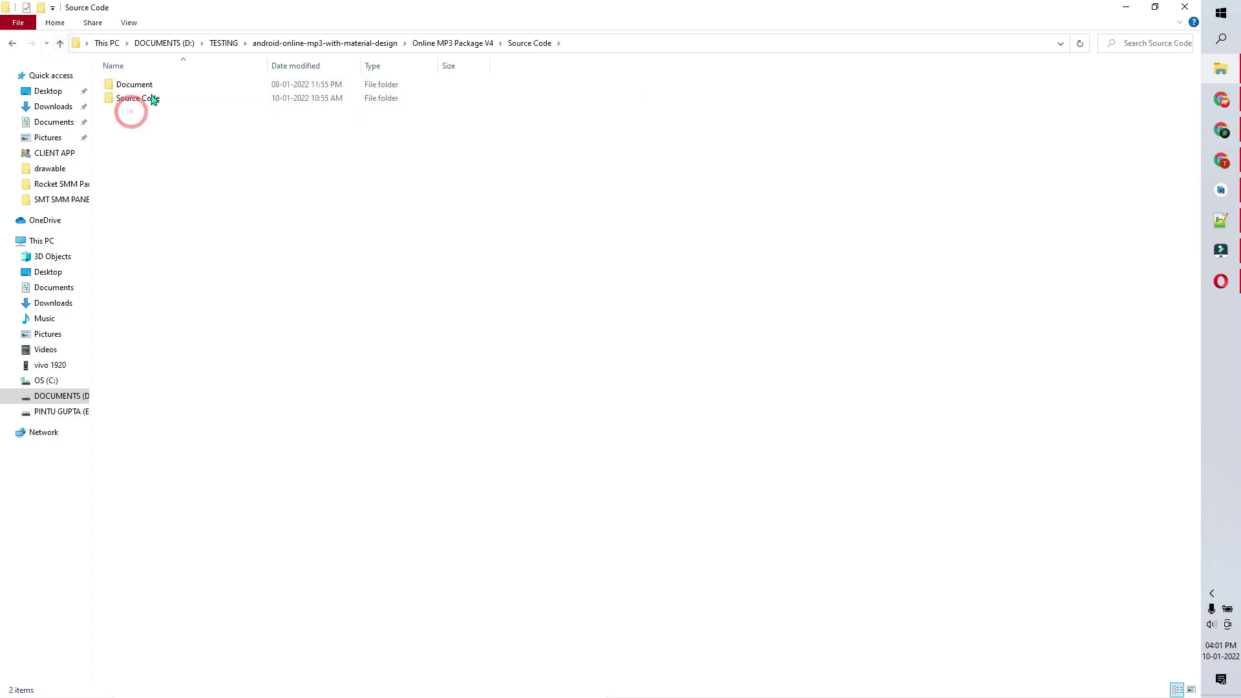
click(146, 89)
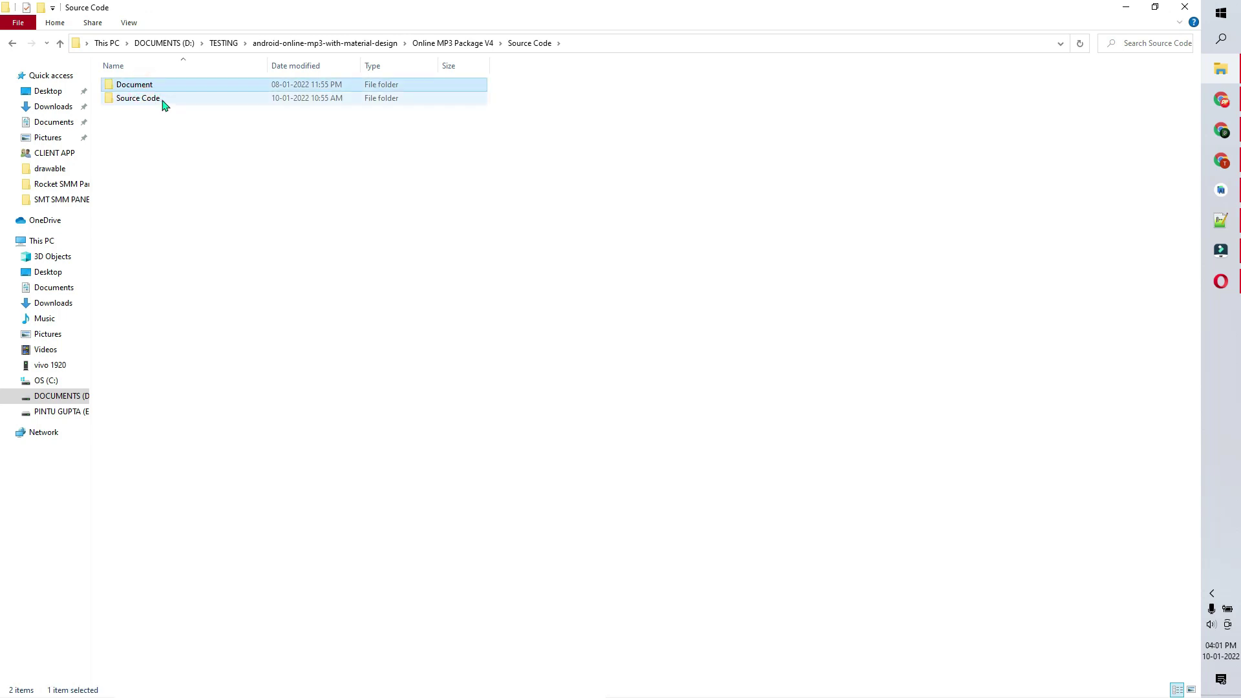
double_click(145, 101)
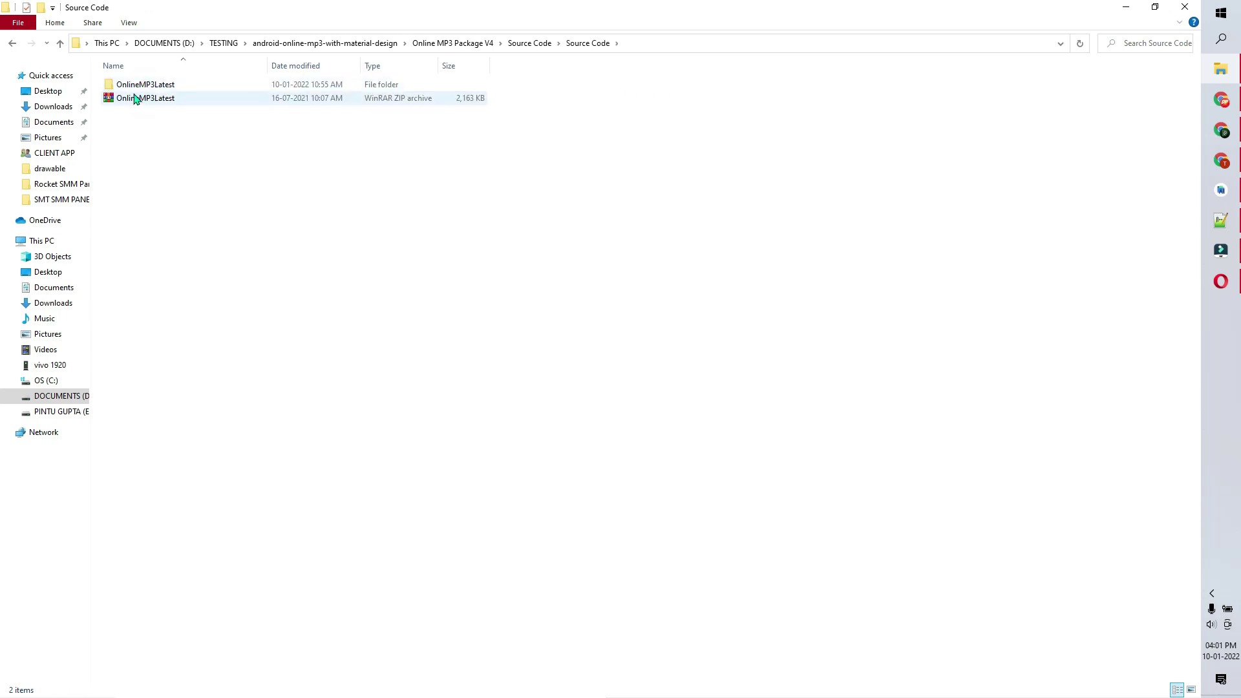
- Open the OnlineMP3Latest folder and select its full path in the address bar
click(120, 103)
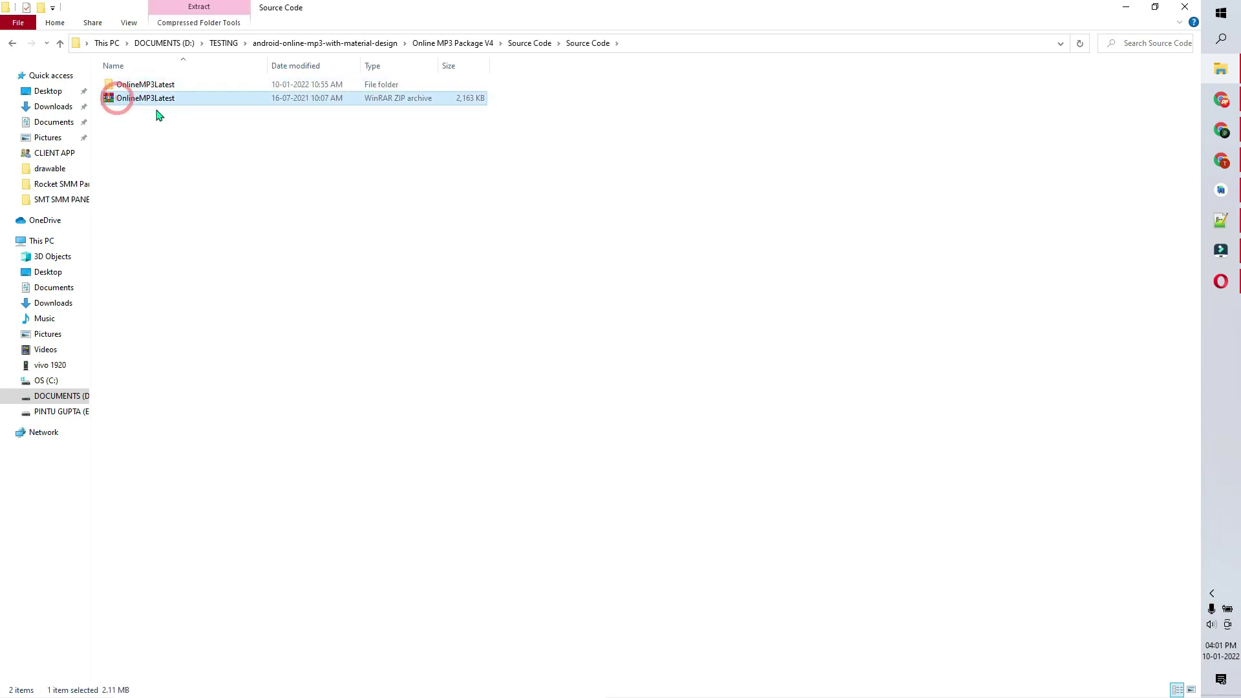
right_click(126, 104)
click(152, 157)
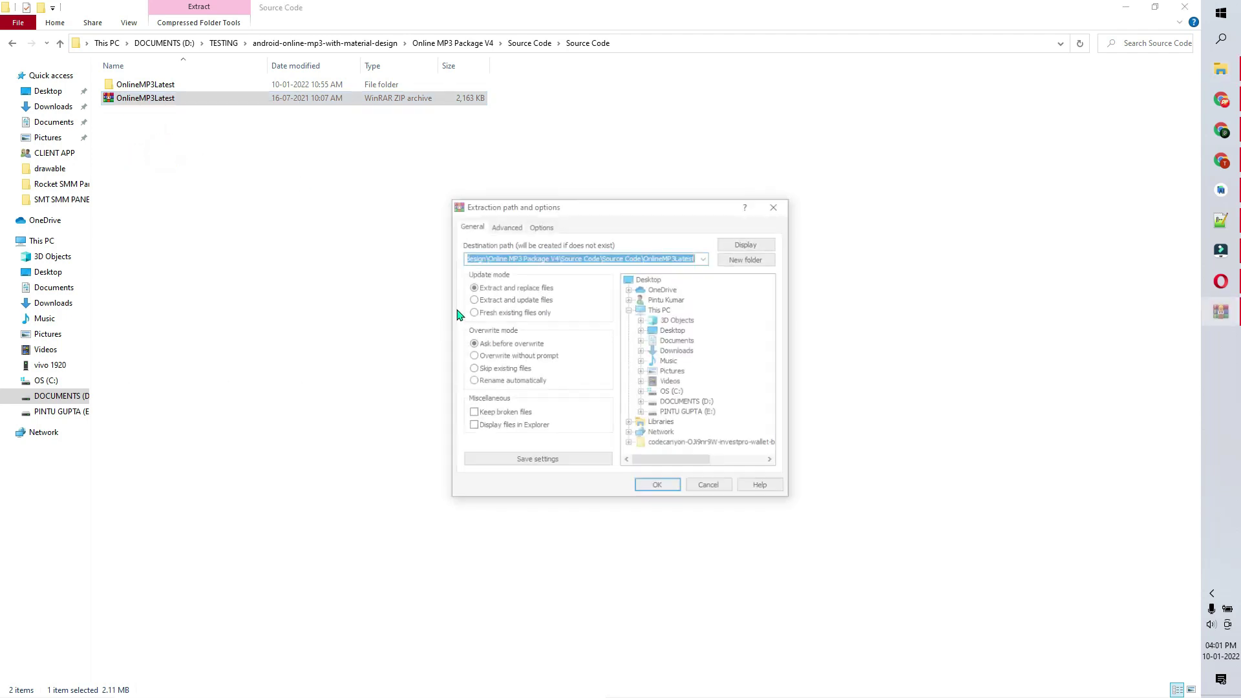
click(710, 489)
double_click(155, 86)
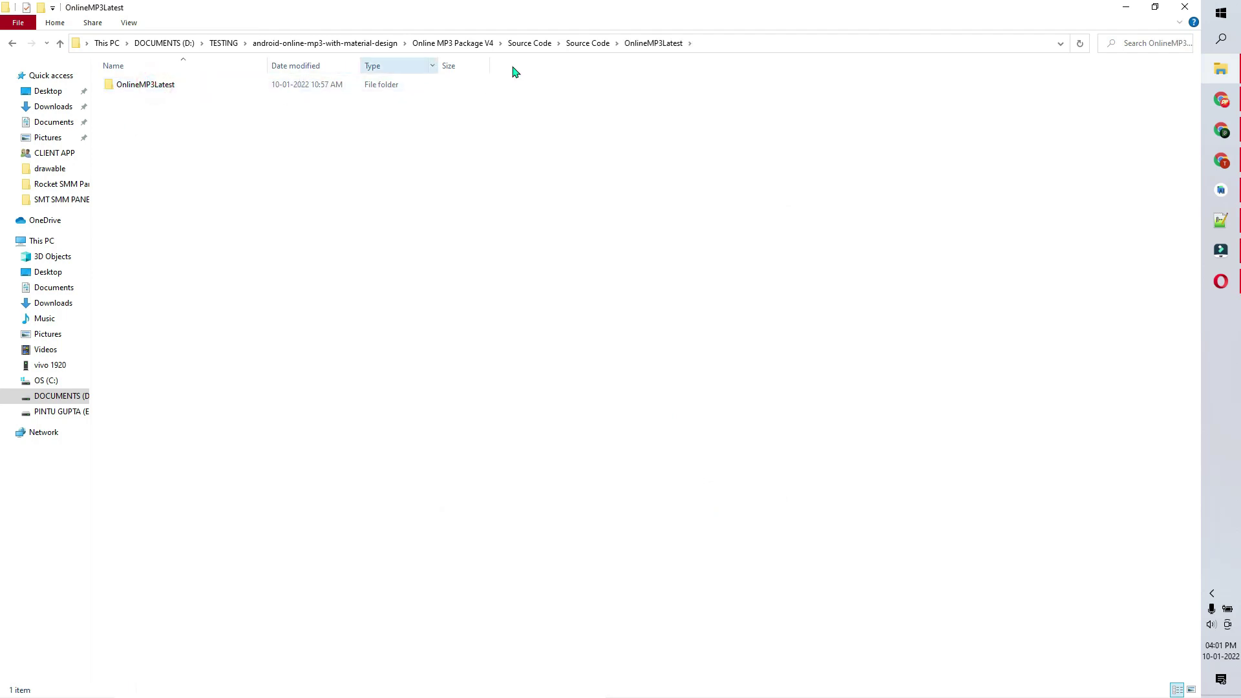
click(721, 49)
key(ctrl+c)
- Open the inner OnlineMP3Latest project from the pasted Source Code path, then minimize Android Studio
click(1221, 190)
click(32, 12)
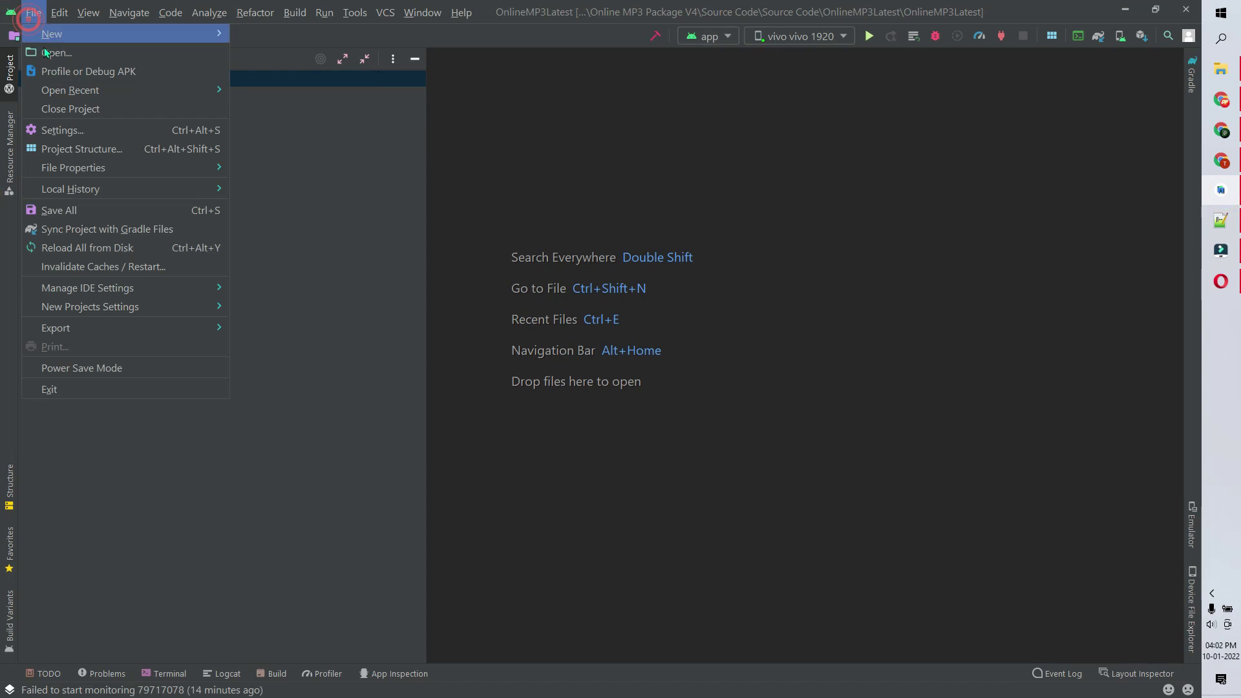
click(46, 52)
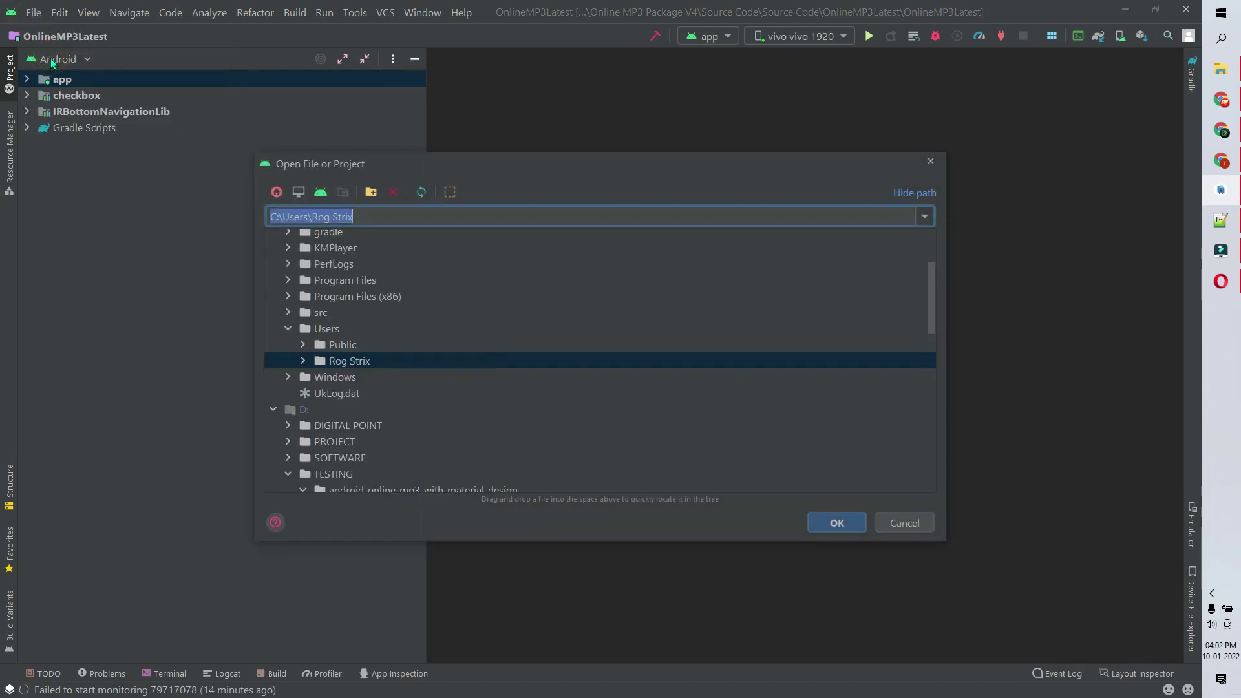
key(ctrl+v)
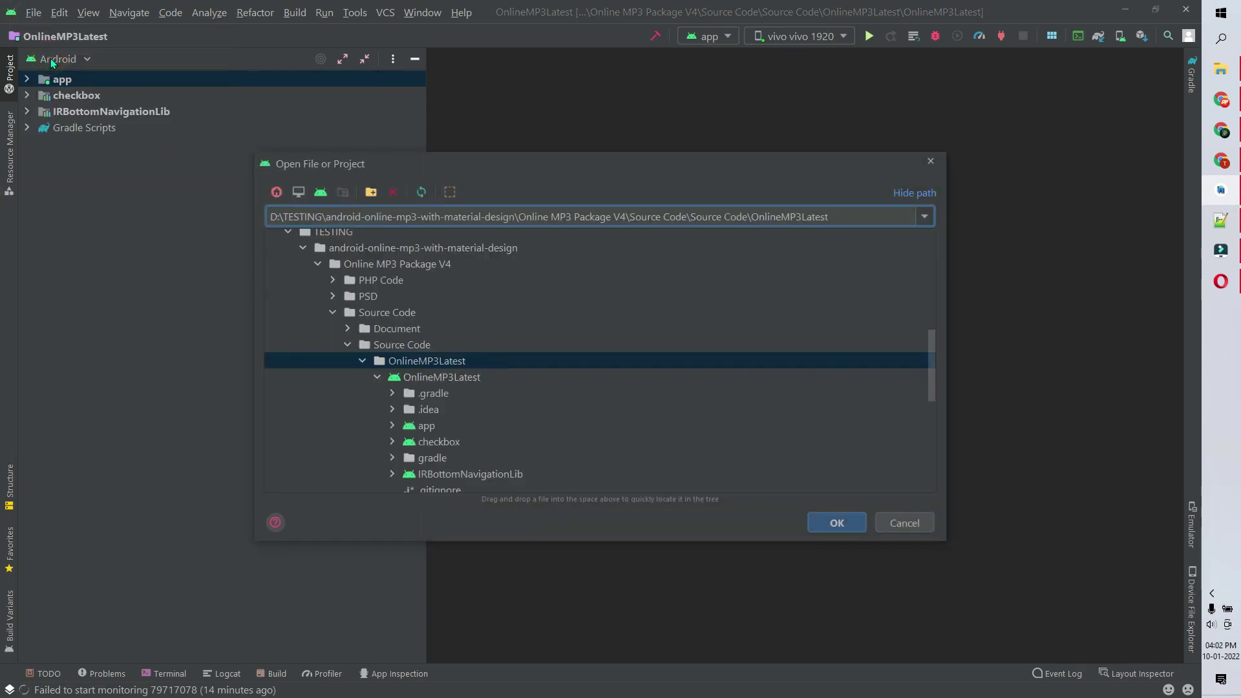
click(363, 362)
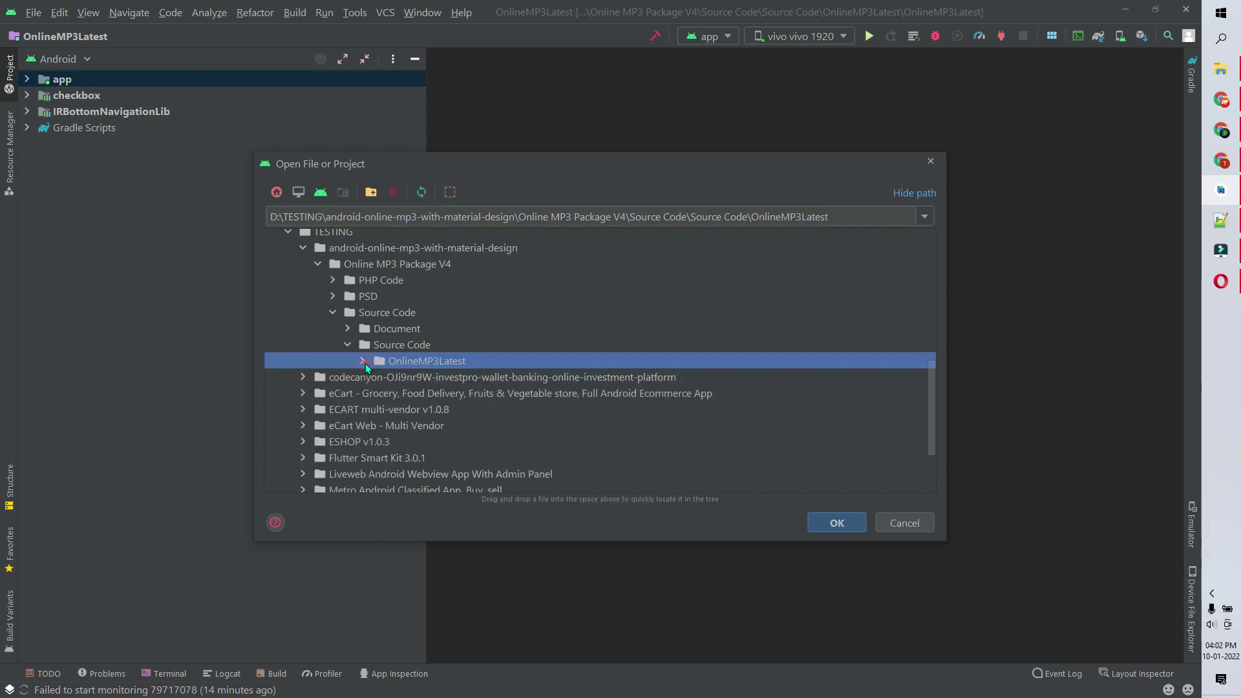
click(364, 363)
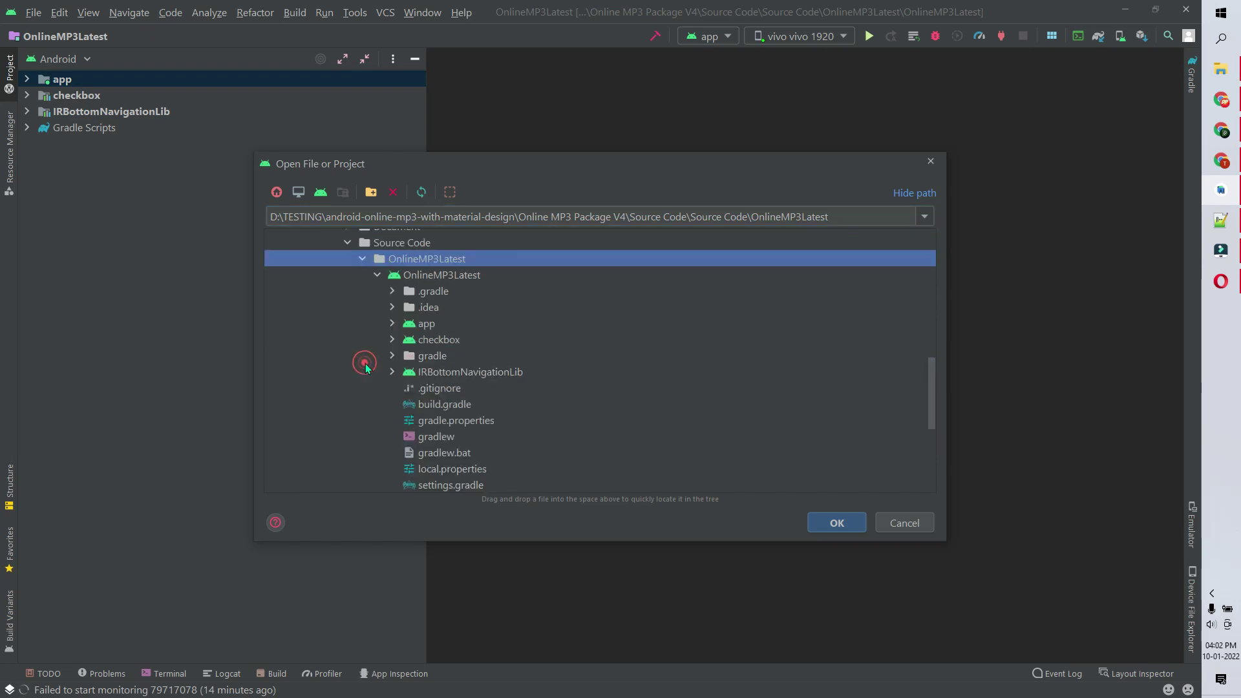
click(449, 277)
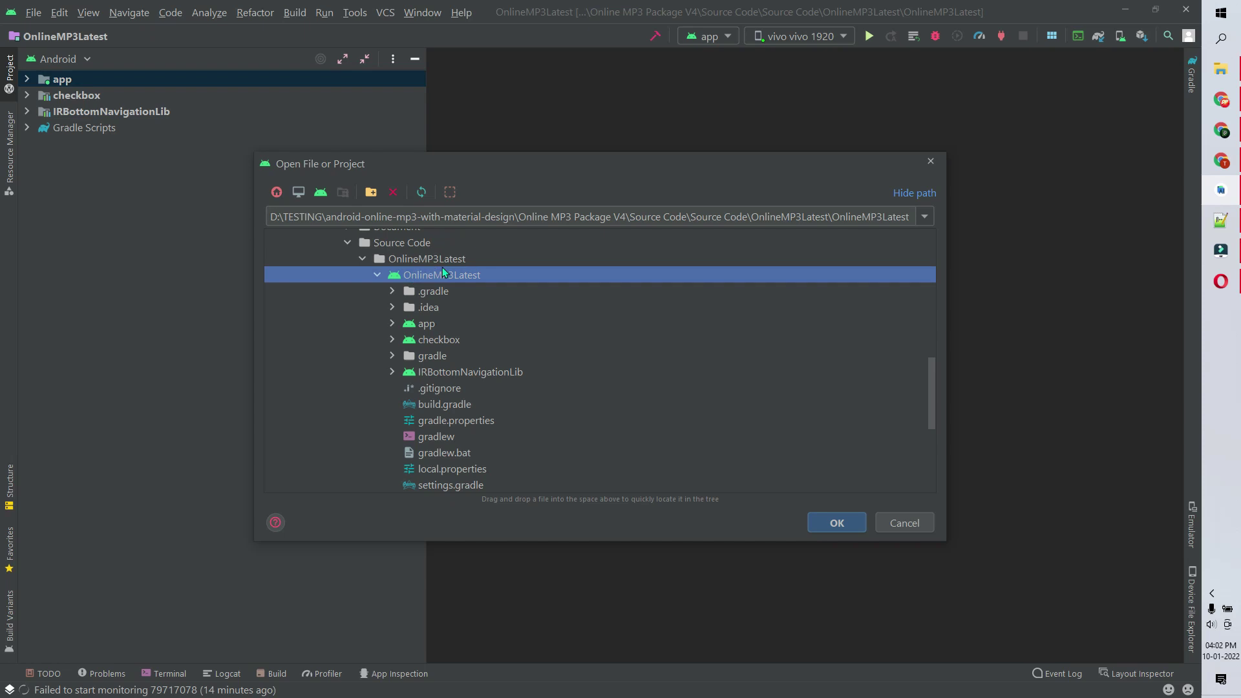
click(838, 522)
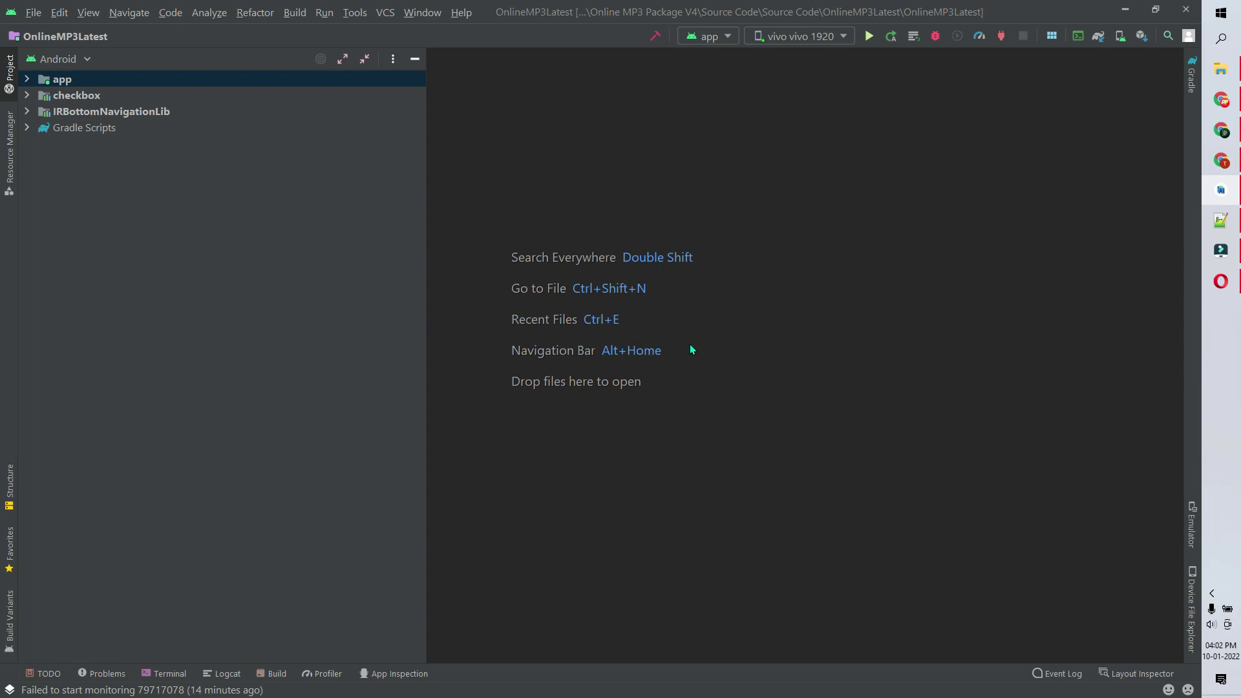
click(1125, 9)
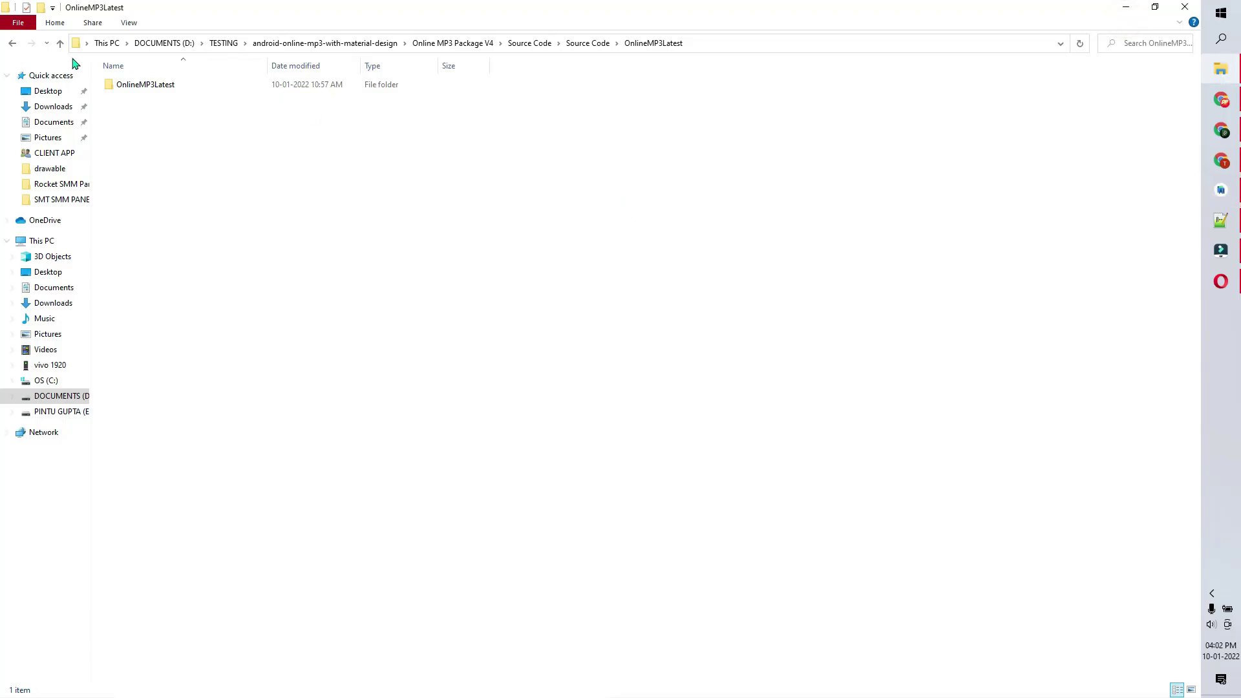
- Go up to the Source Code folder and open the Document folder's documentation index page
click(60, 43)
click(60, 43)
double_click(119, 84)
double_click(130, 113)
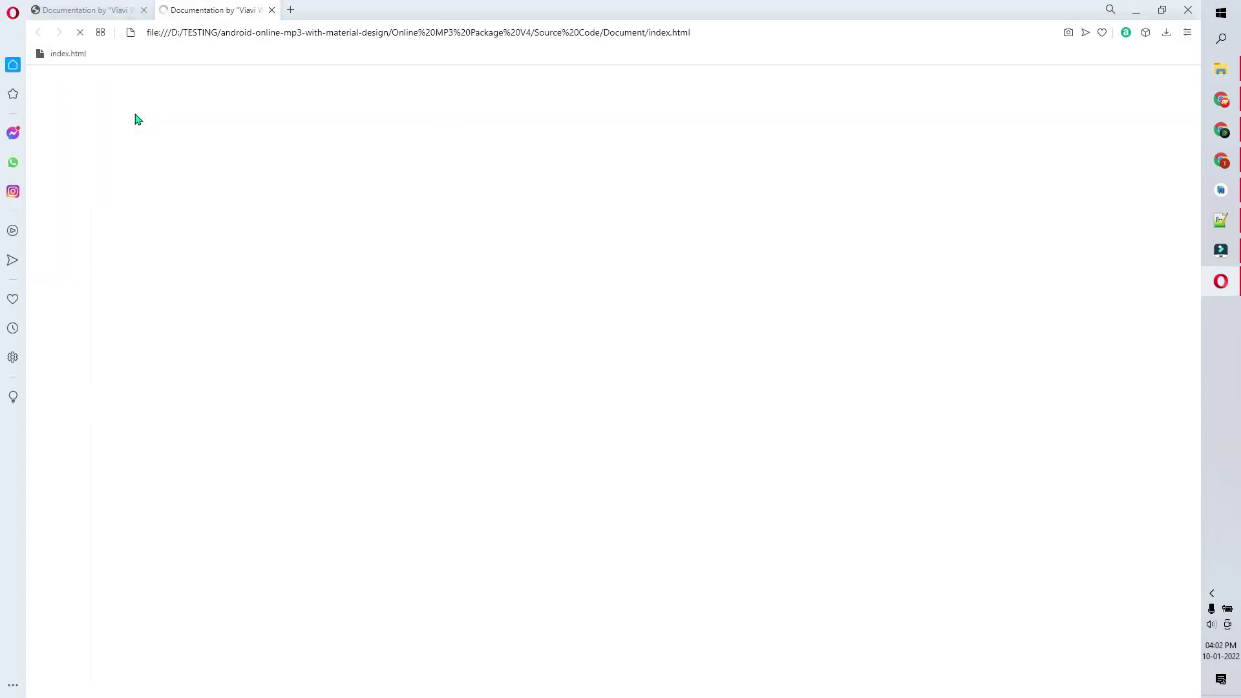
- Jump to the 'How to change the package name?' section, then minimize Opera
scroll(571, 343, down, 10)
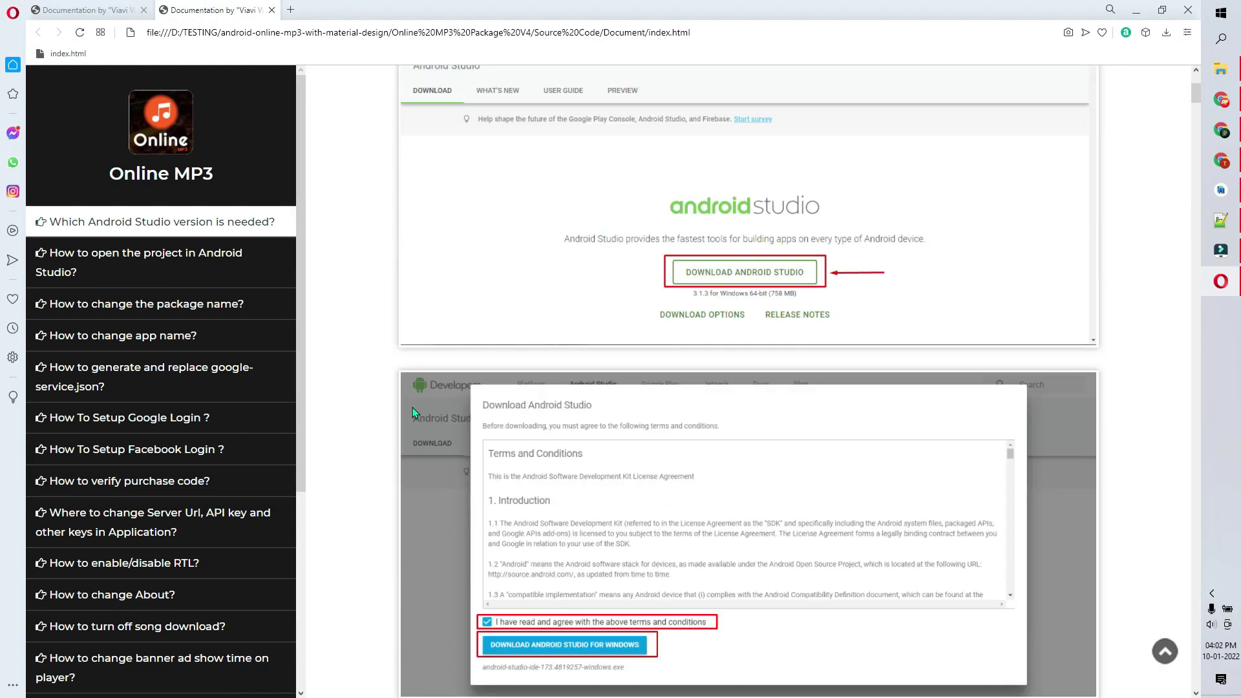
scroll(479, 384, down, 15)
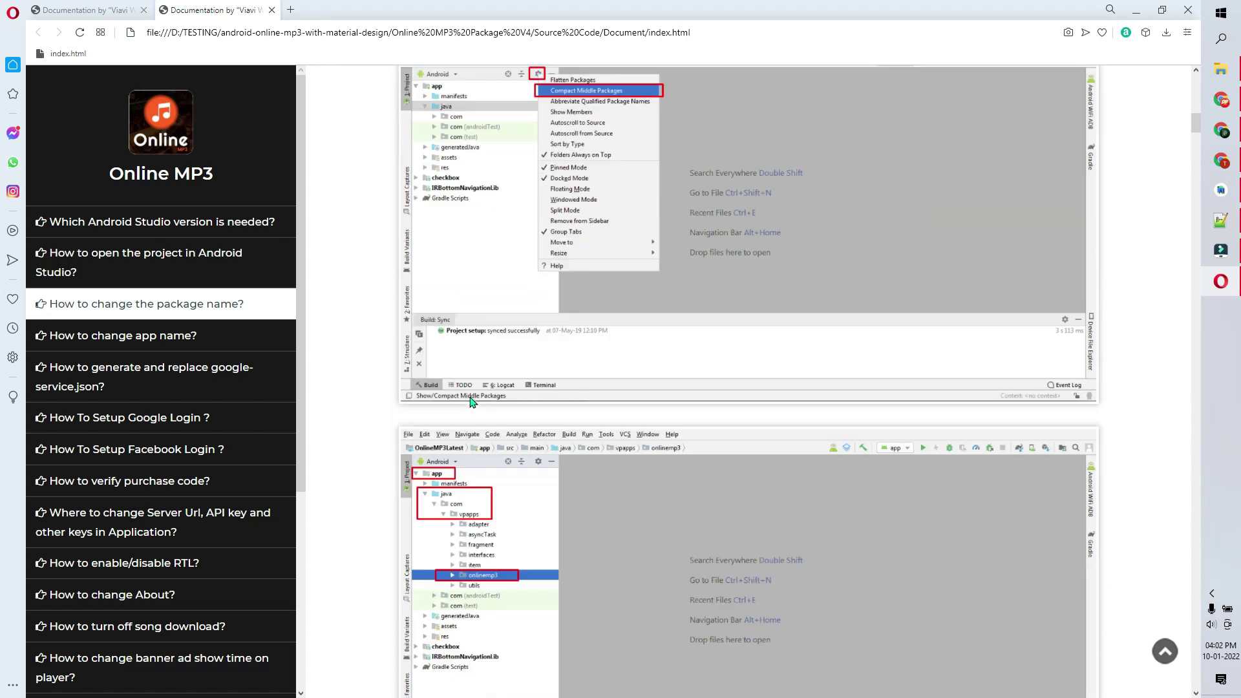
scroll(475, 411, down, 10)
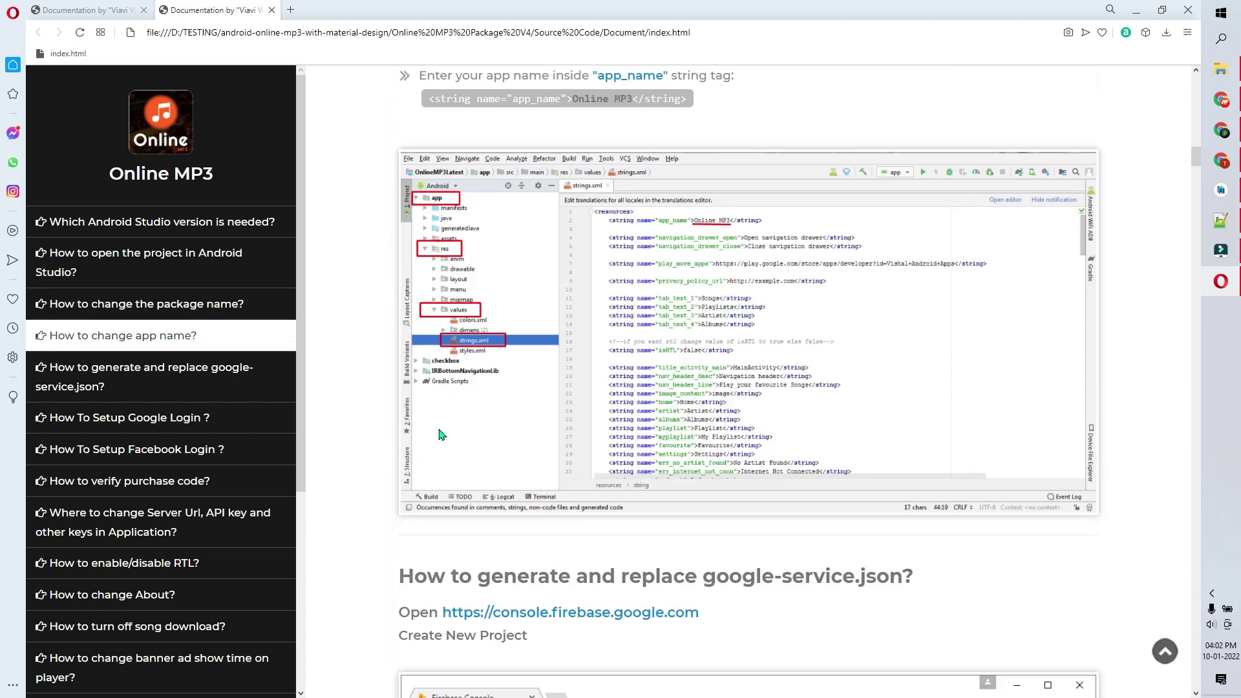
click(147, 304)
scroll(392, 267, down, 3)
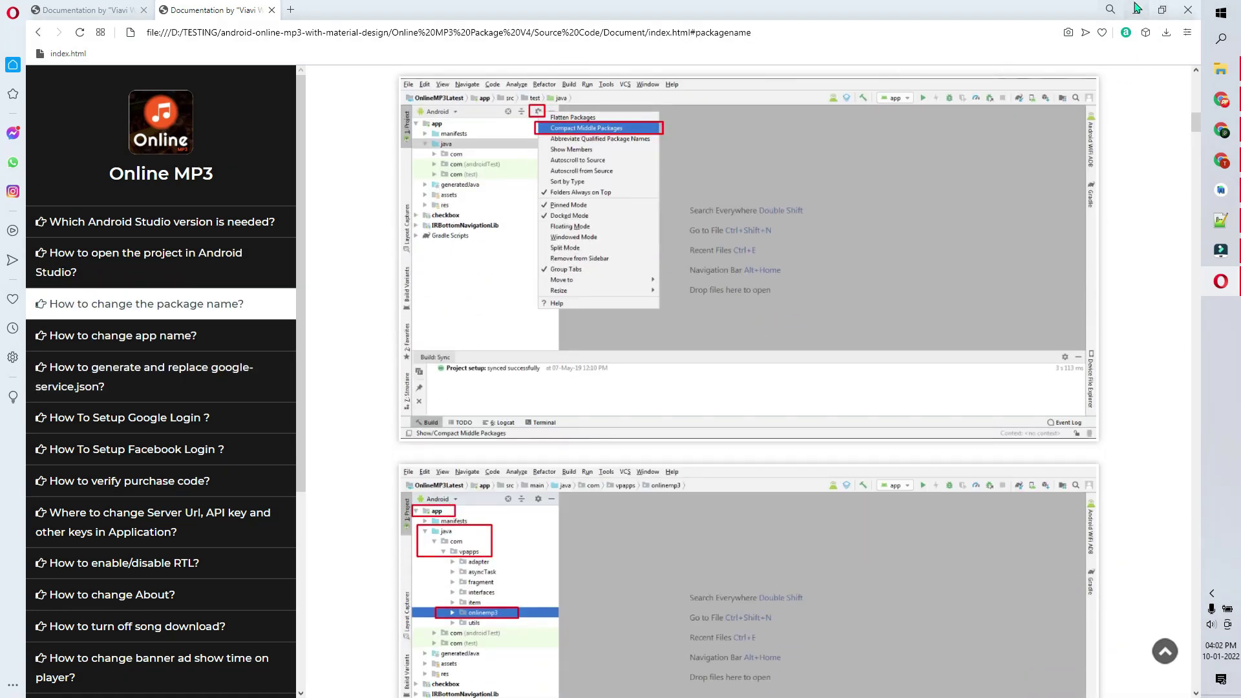
click(1135, 10)
- Open the app's AndroidManifest.xml and highlight the com.vpapps.onlinemp3 package name on line 3
click(1221, 190)
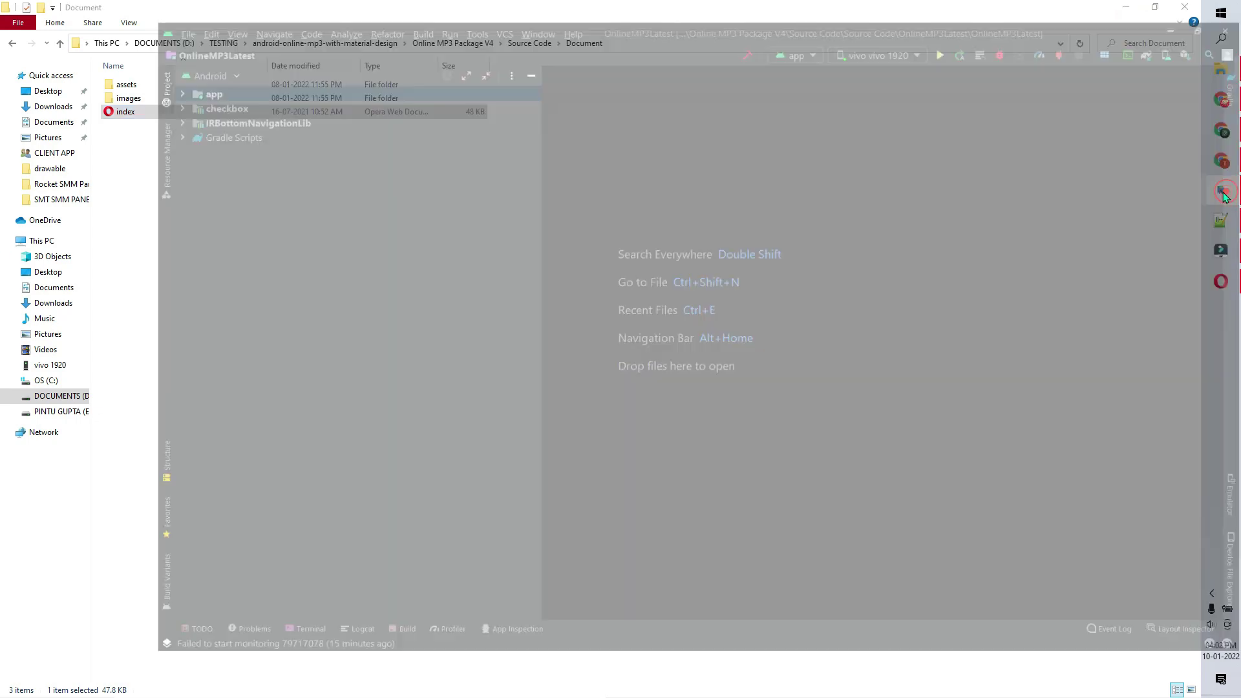
click(27, 79)
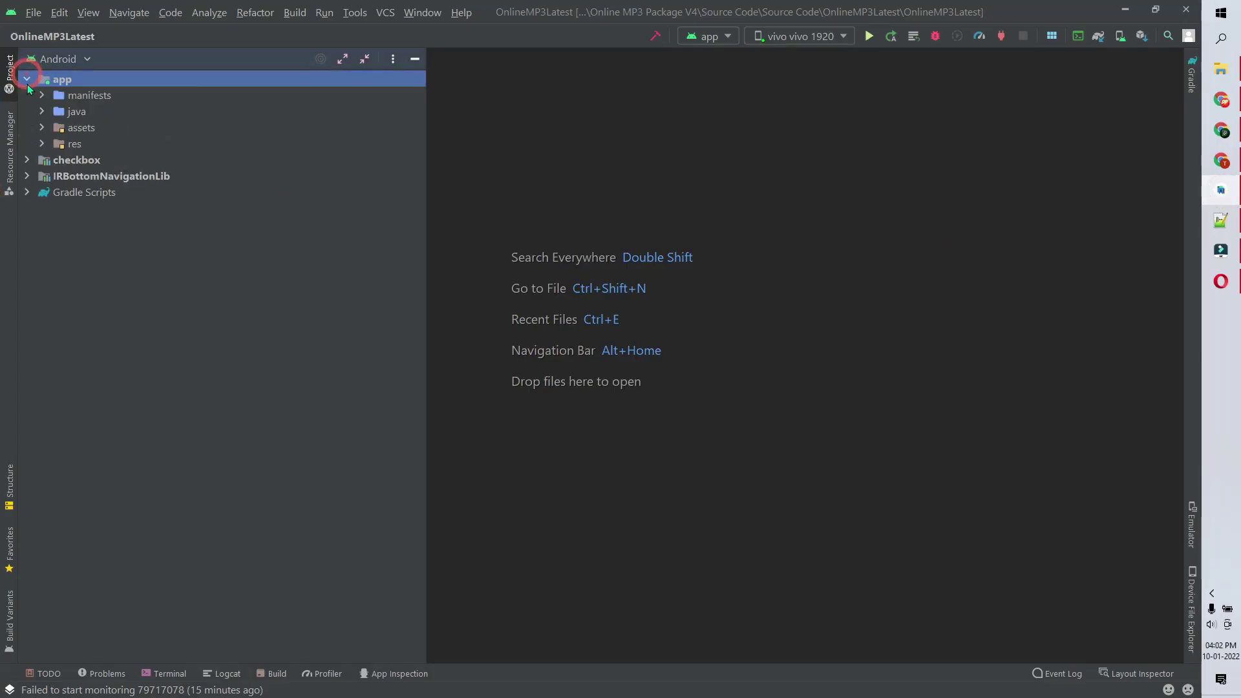
click(41, 95)
double_click(112, 110)
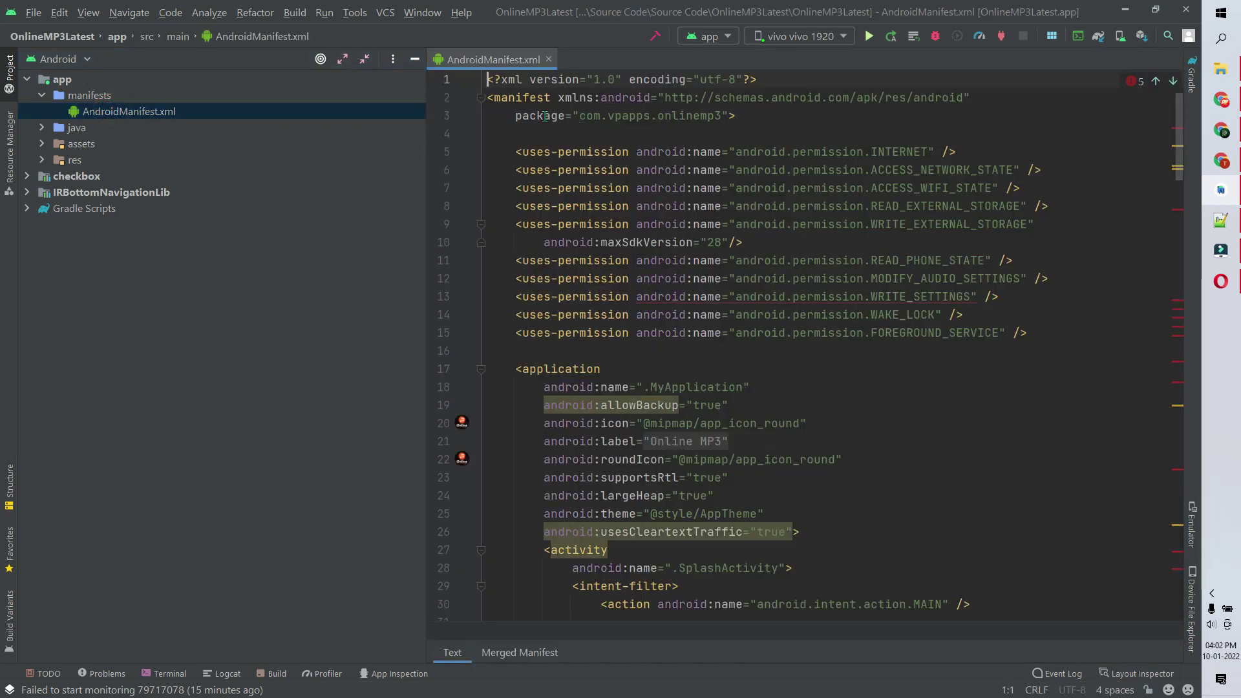
click(615, 133)
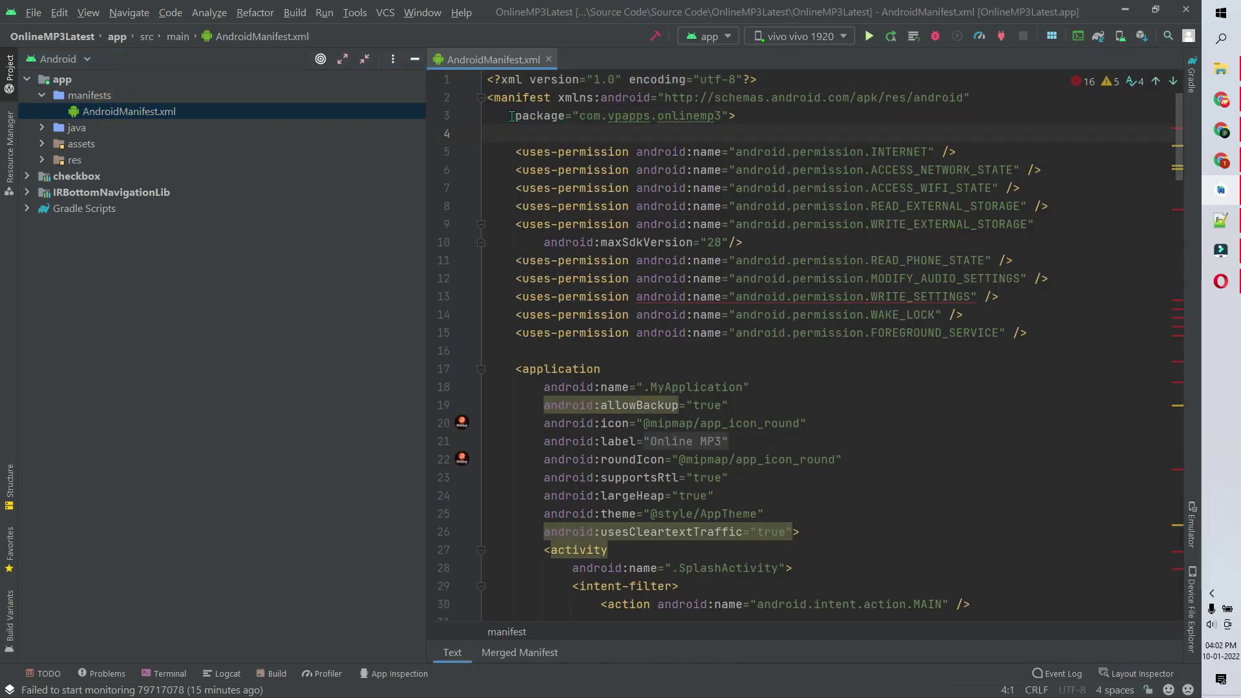
drag(580, 115, 718, 116)
key(End)
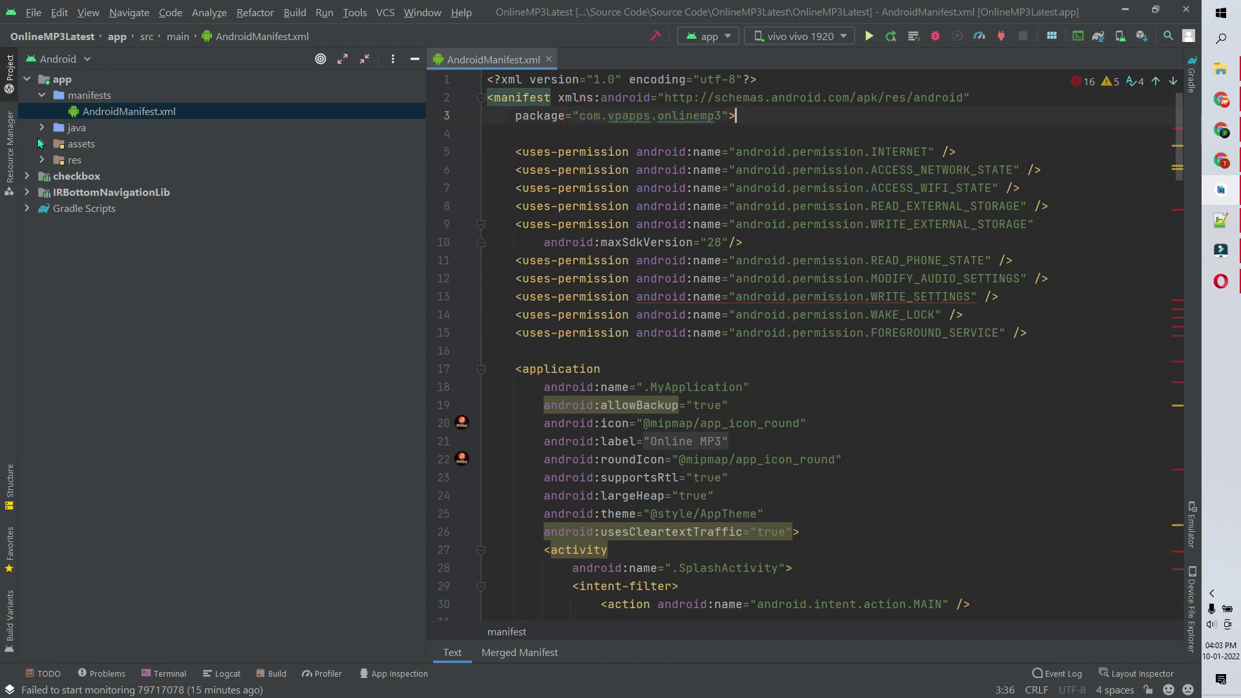
- Expand java > com > vpapps down to the onlinemp3 package, re-checking the manifest package value
click(42, 128)
click(56, 144)
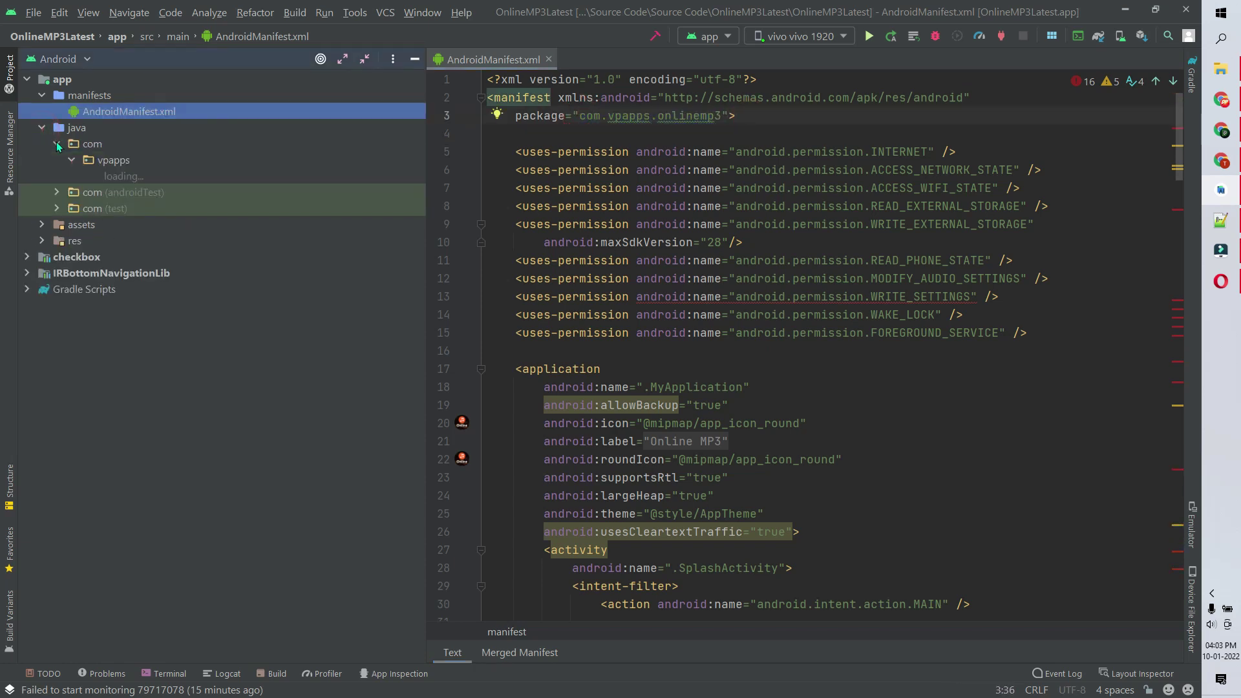
click(103, 149)
key(Down)
key(Down)
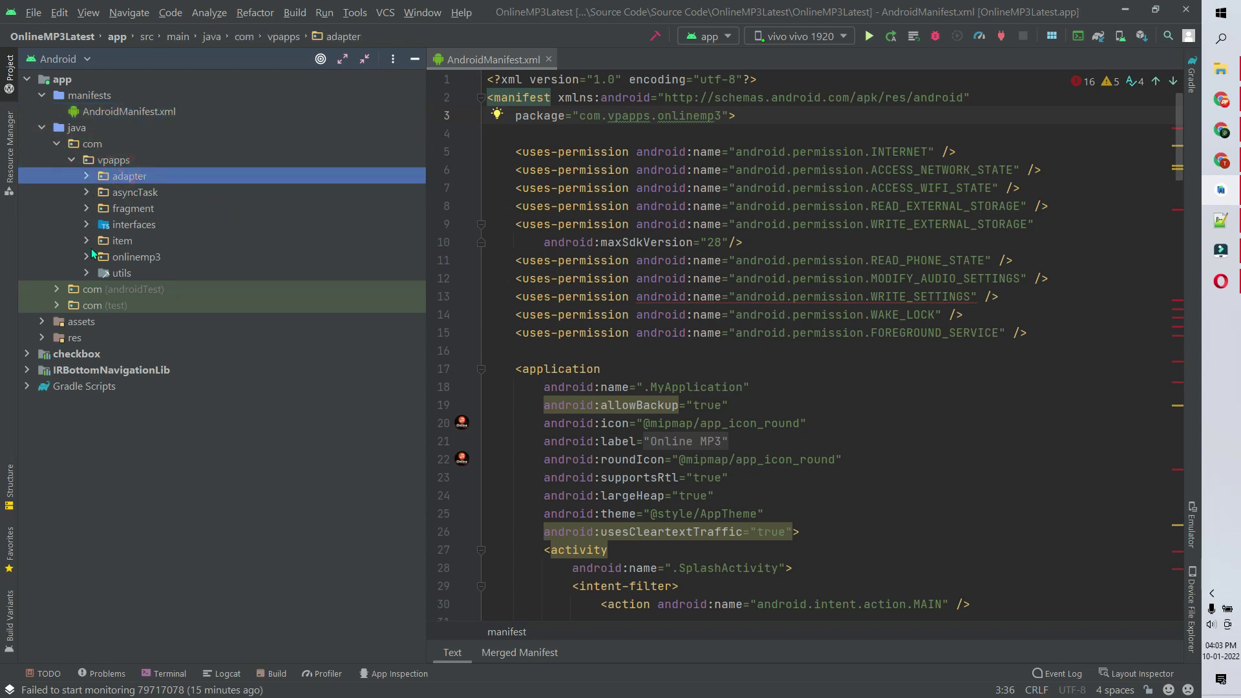
click(90, 145)
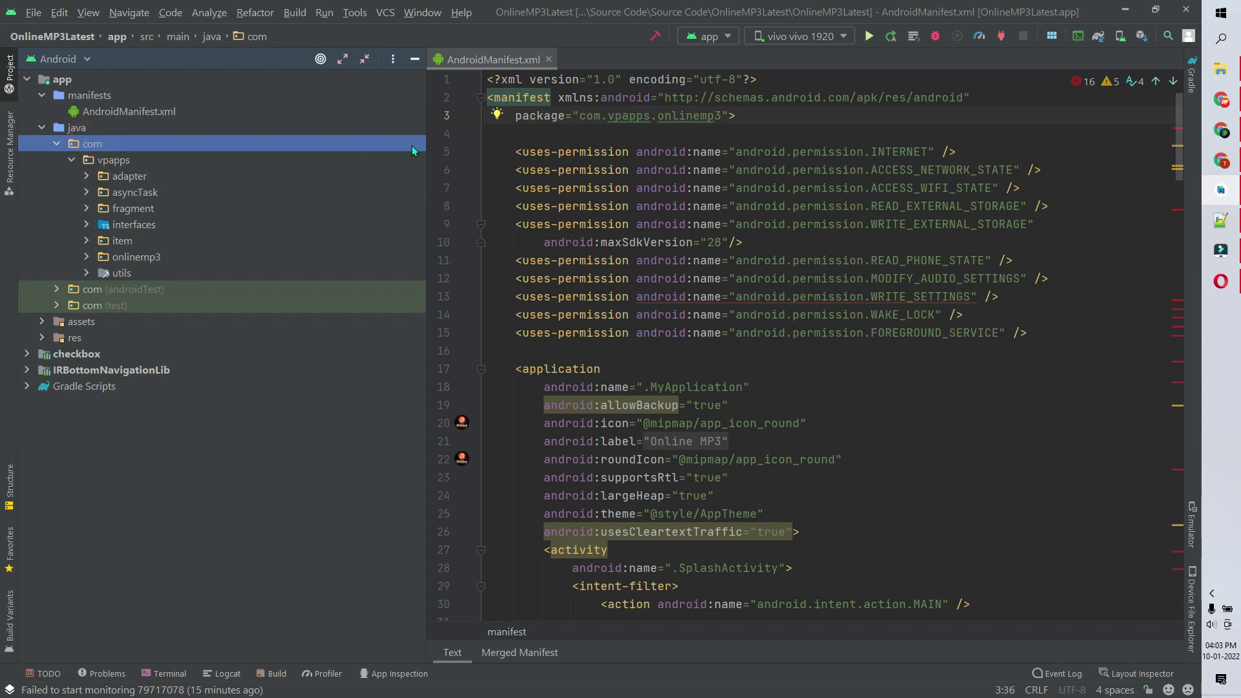
click(107, 162)
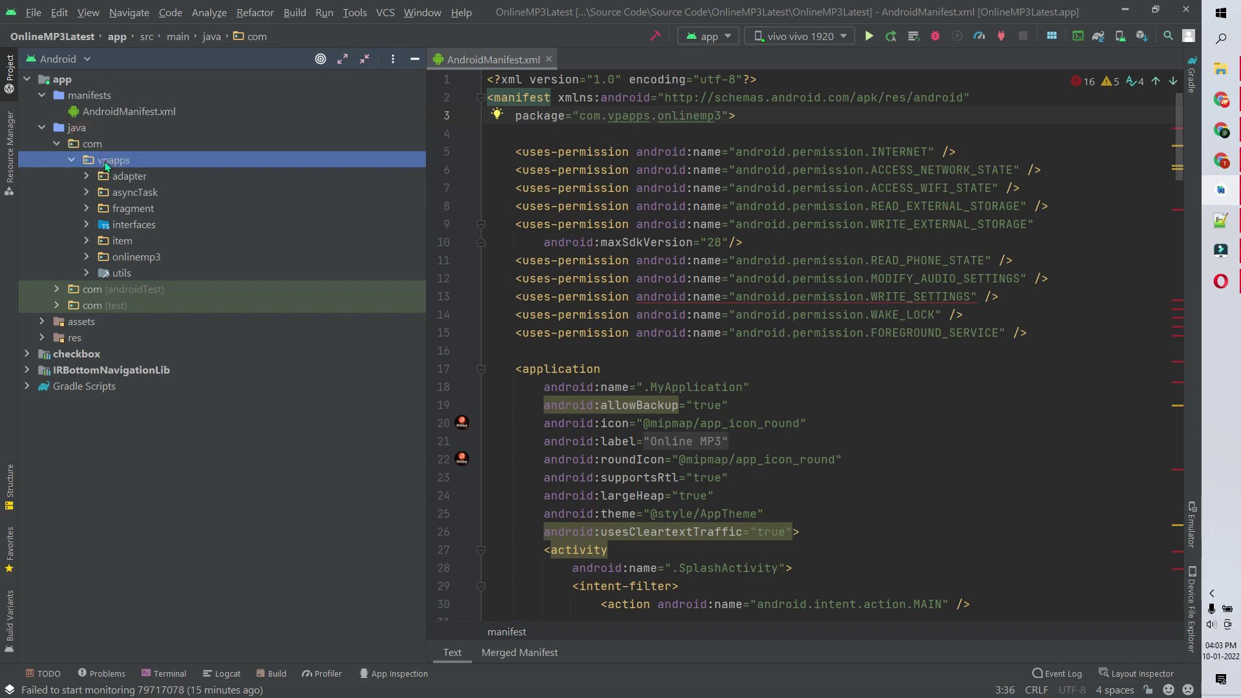
click(134, 259)
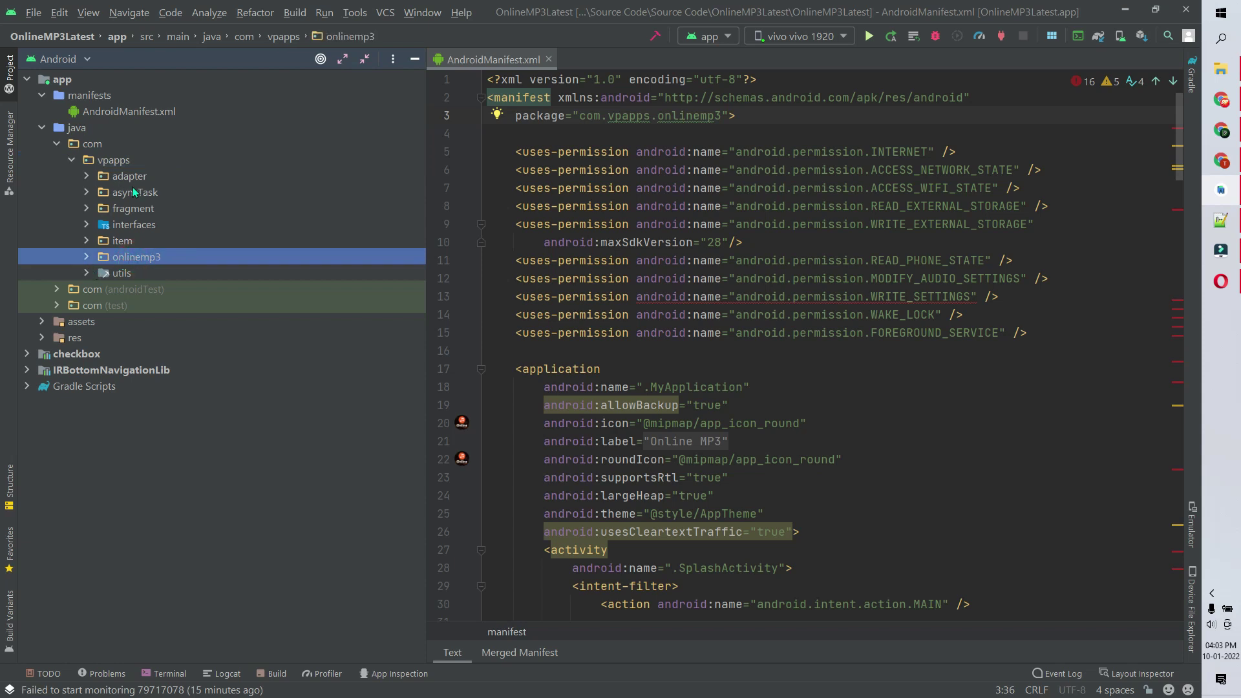
drag(722, 115, 580, 116)
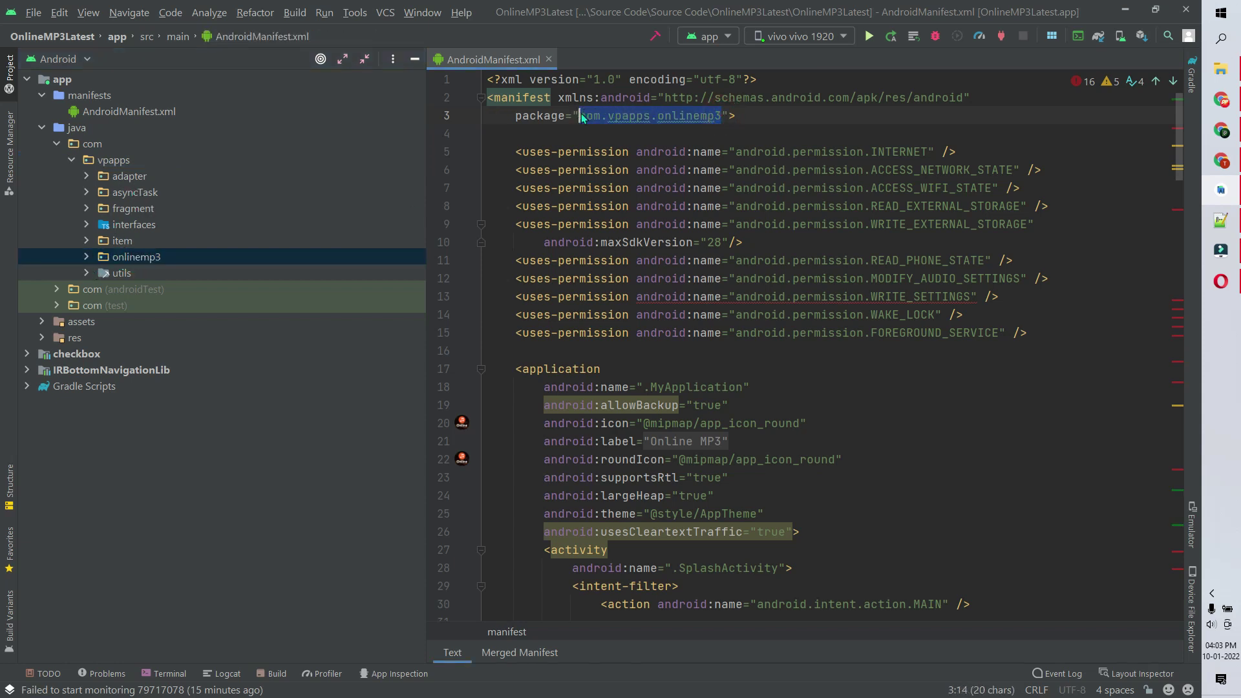
- Rename the vpapps package to 'test' project-wide with Refactor > Rename Package
right_click(120, 166)
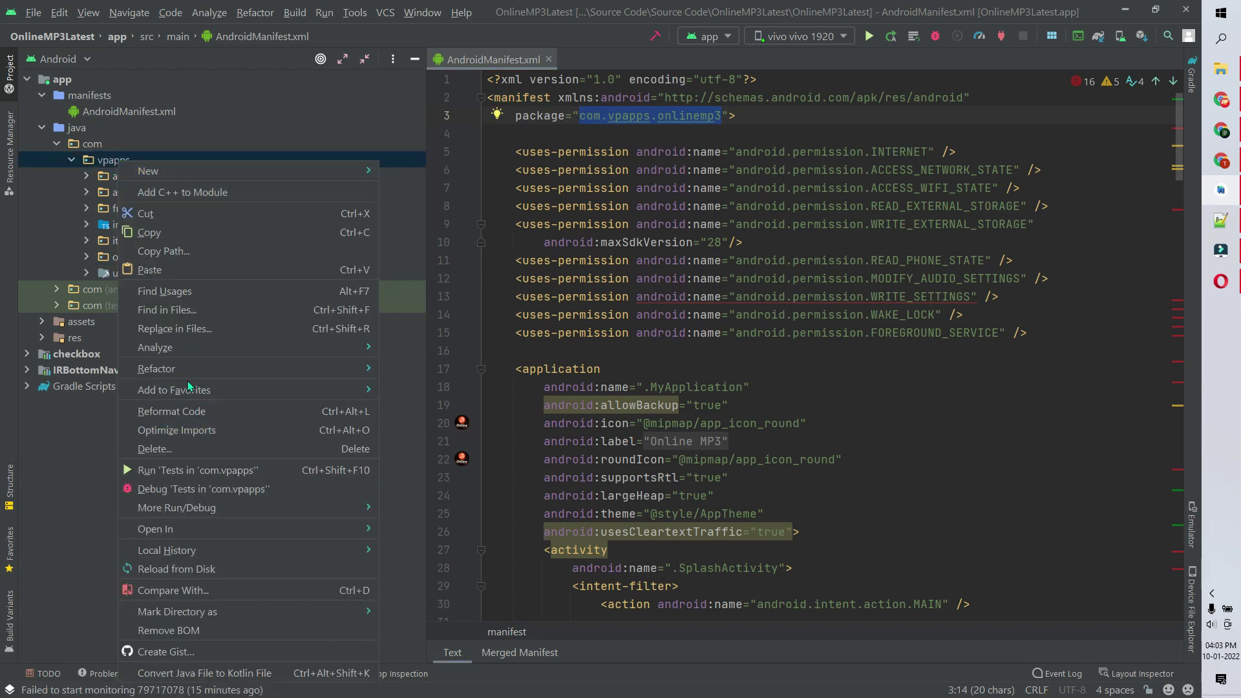
mouse_move(288, 363)
click(430, 367)
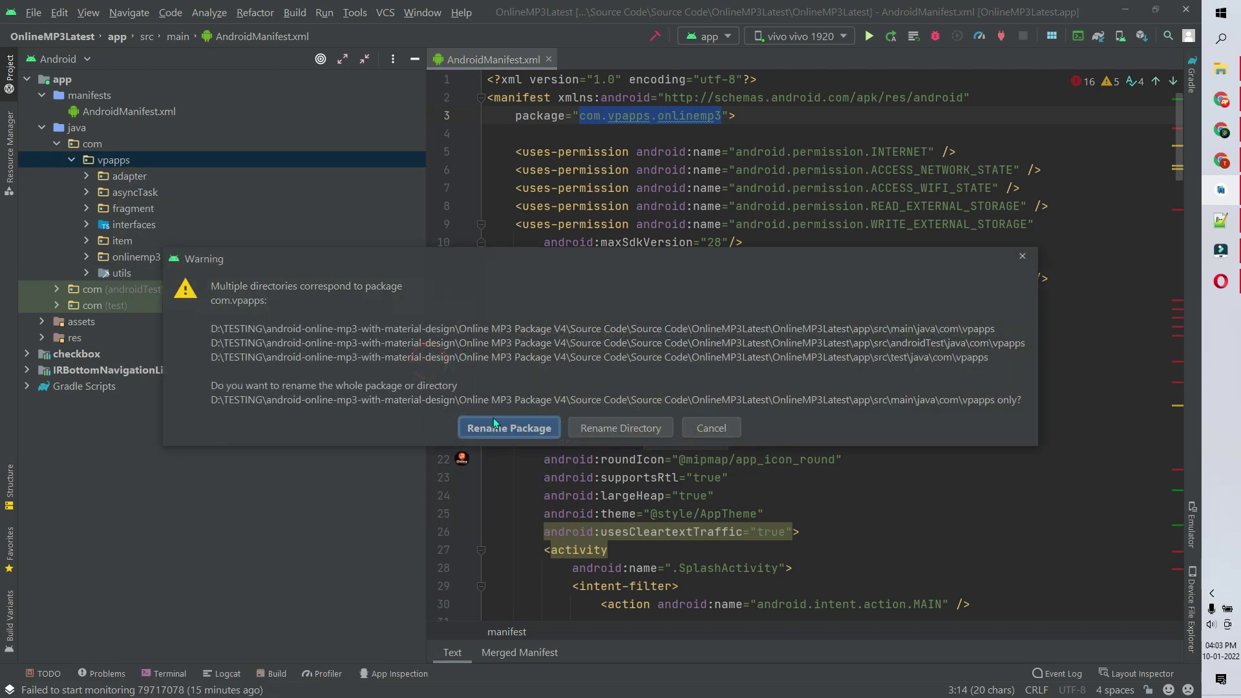
click(519, 427)
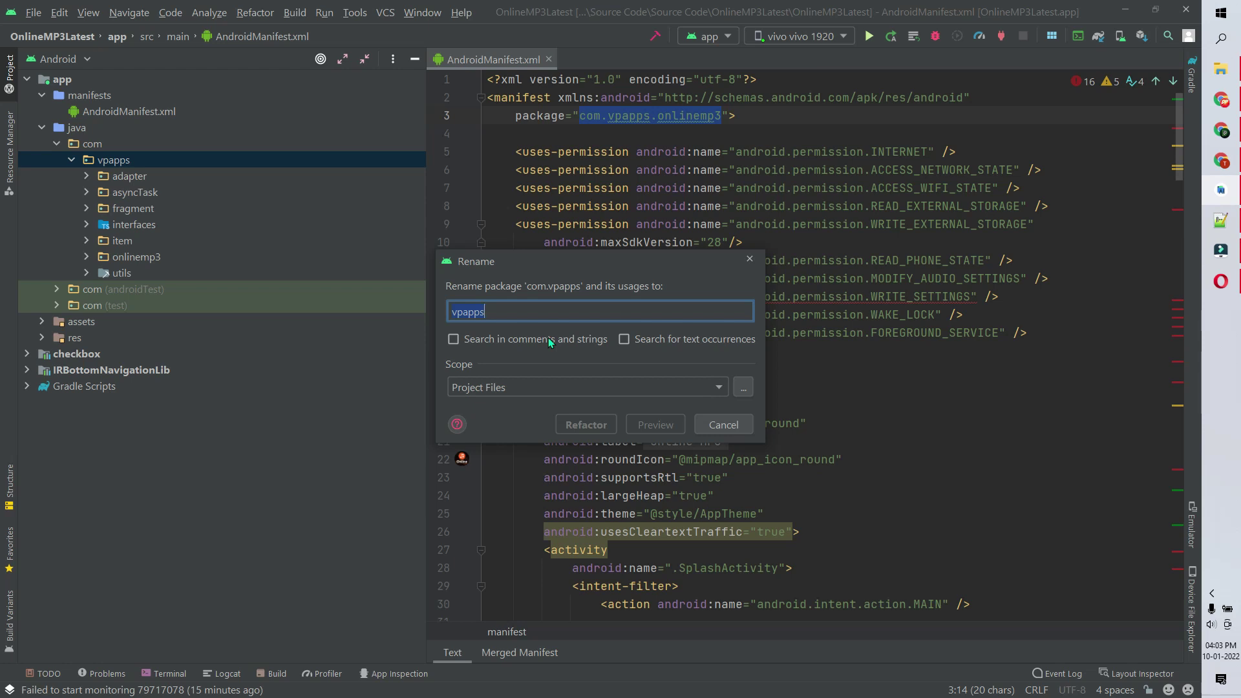
text(test)
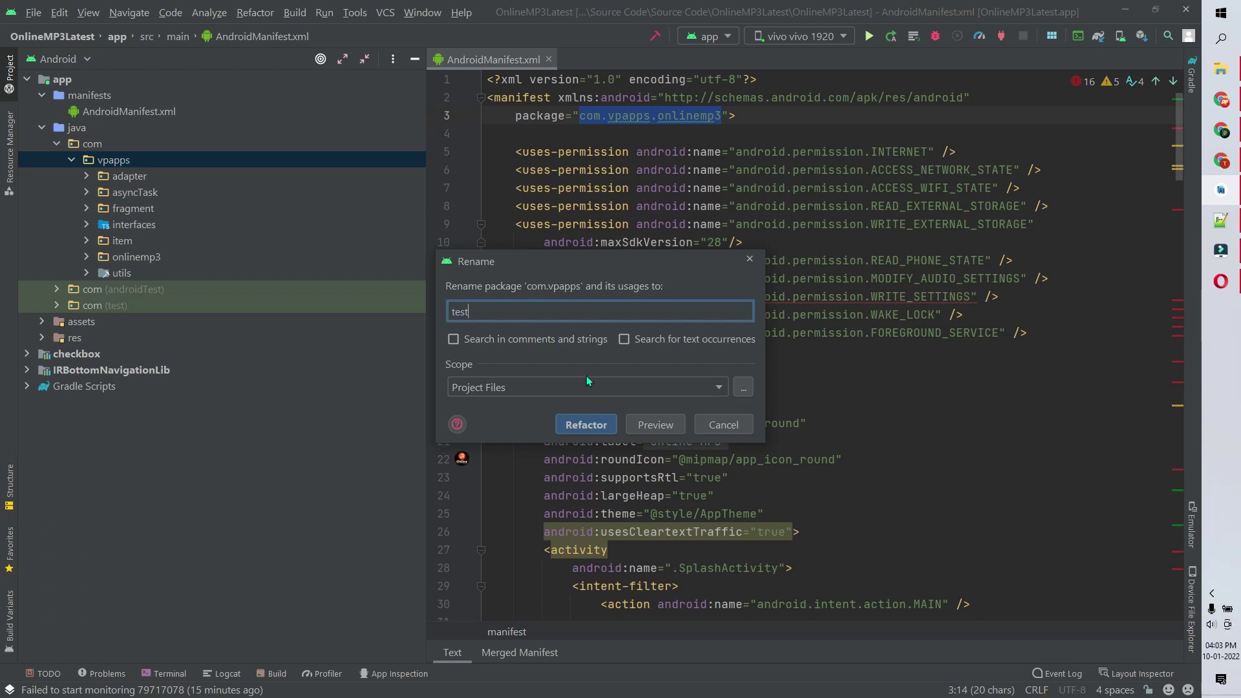
click(606, 432)
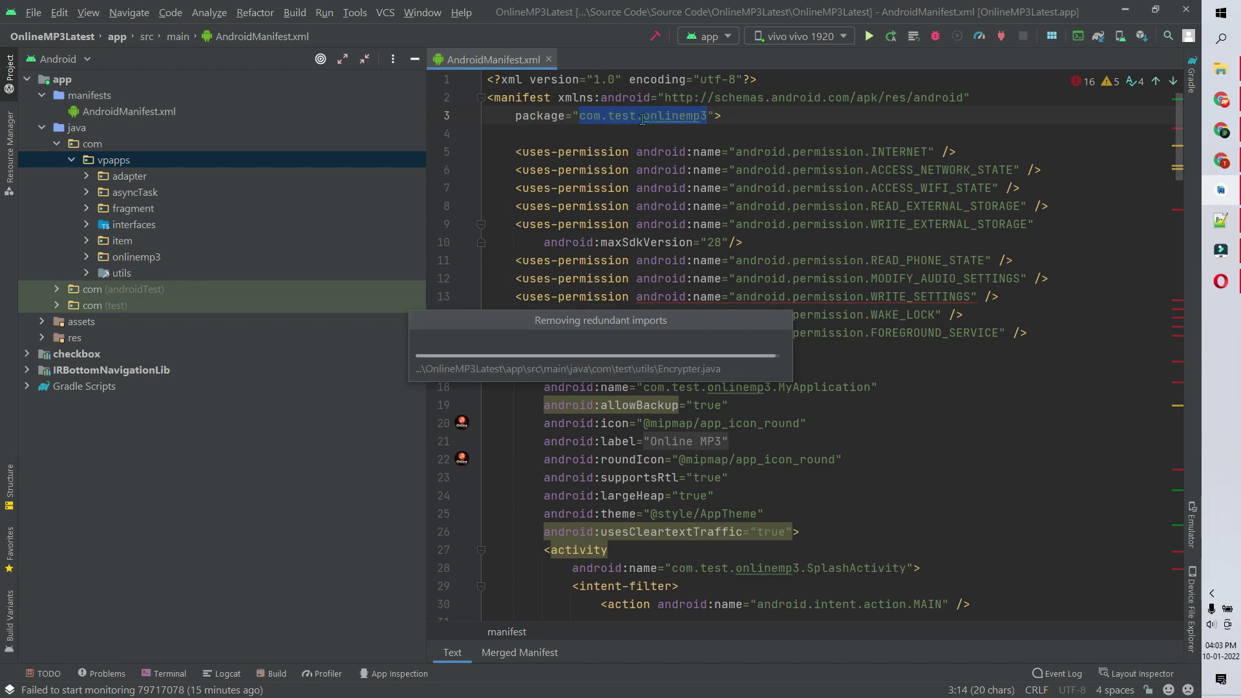
- Check the renamed 'test' in the manifest package and open res/values strings.xml
click(640, 120)
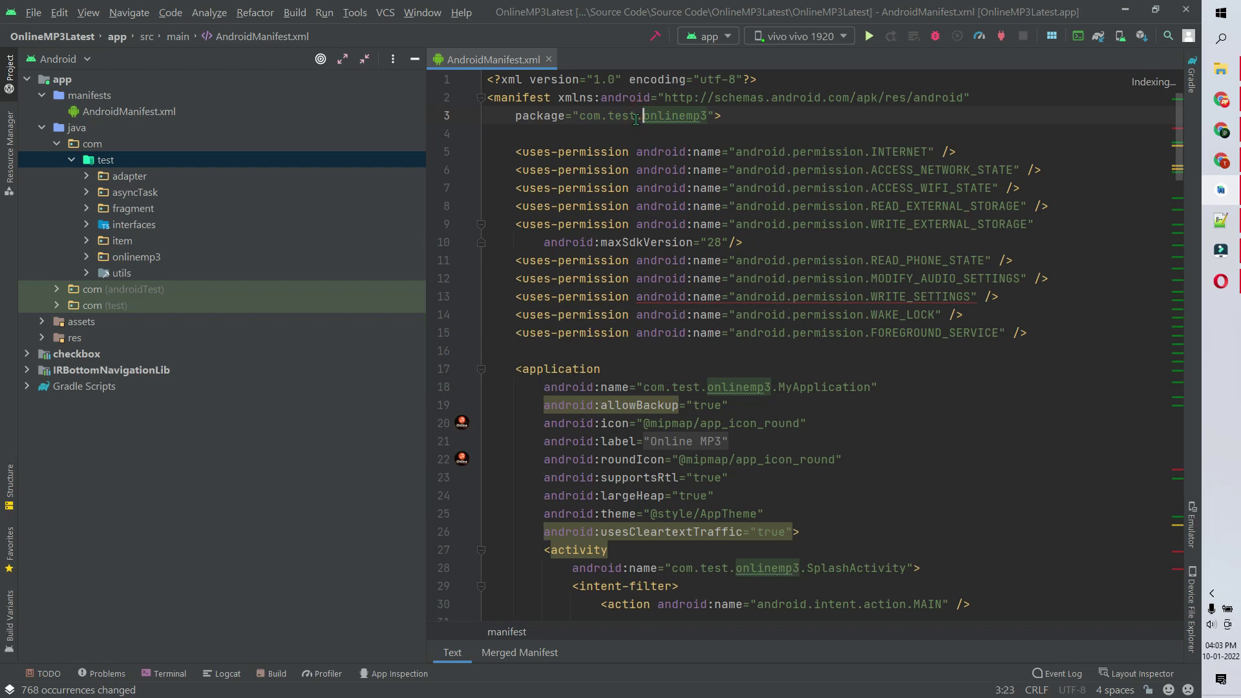
double_click(632, 117)
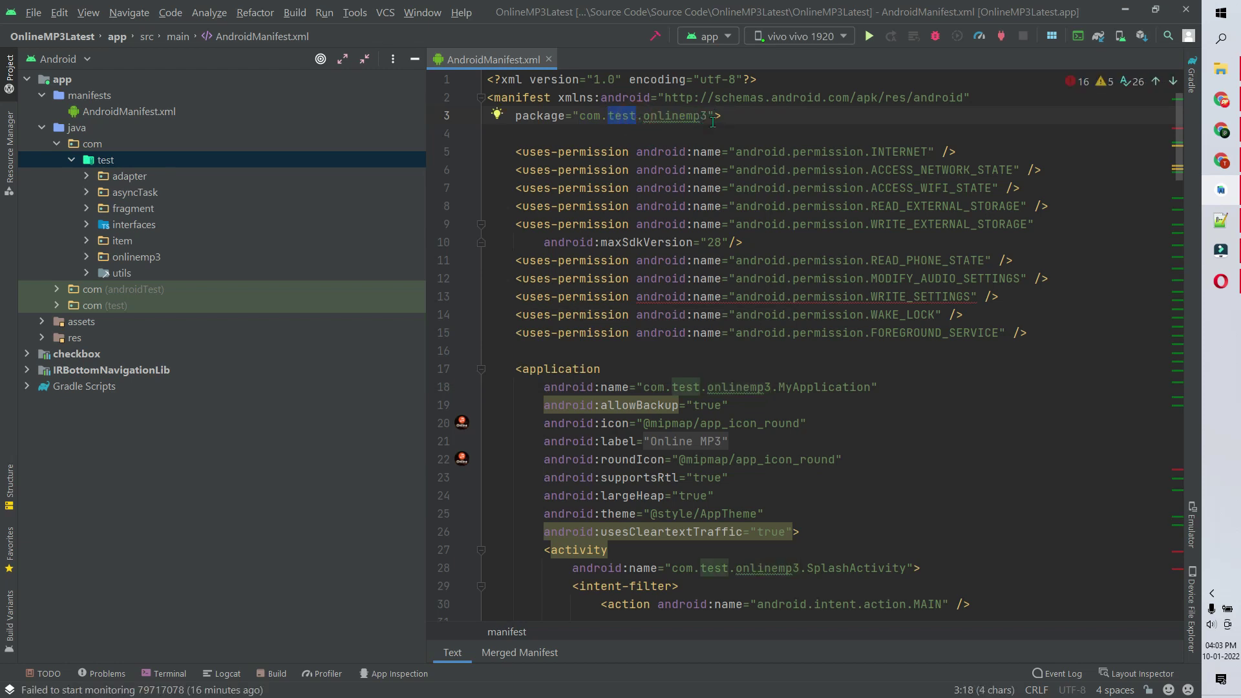
click(41, 337)
click(57, 451)
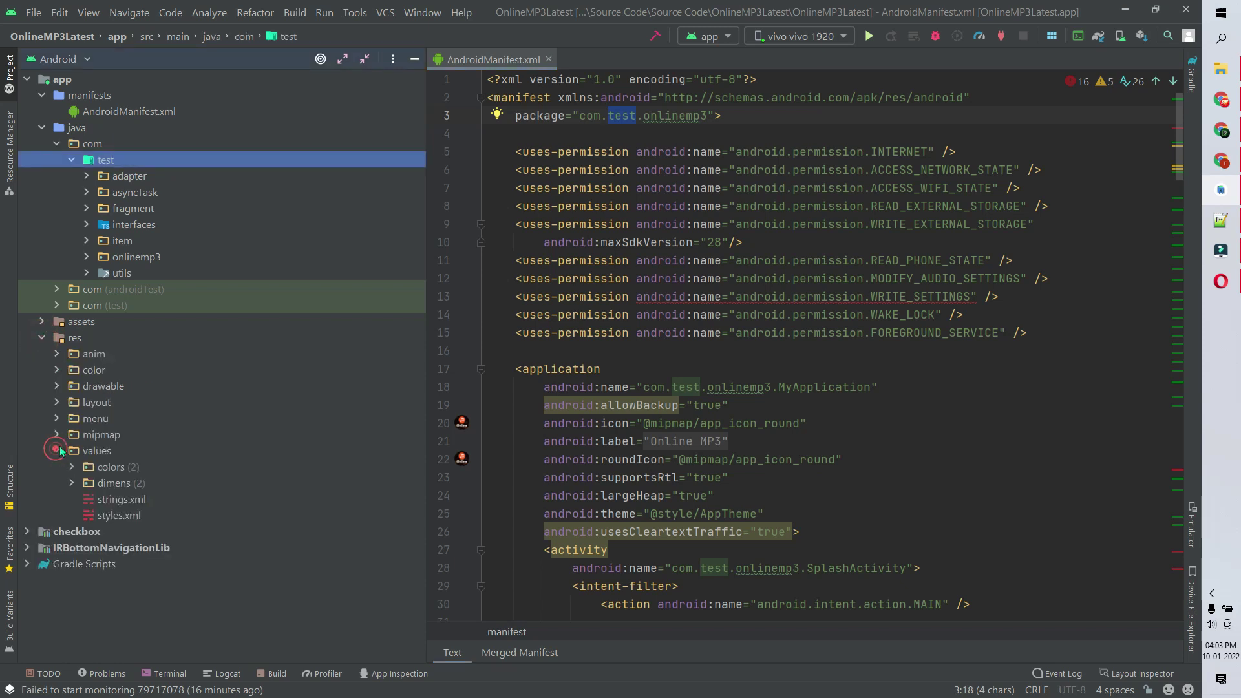
double_click(119, 501)
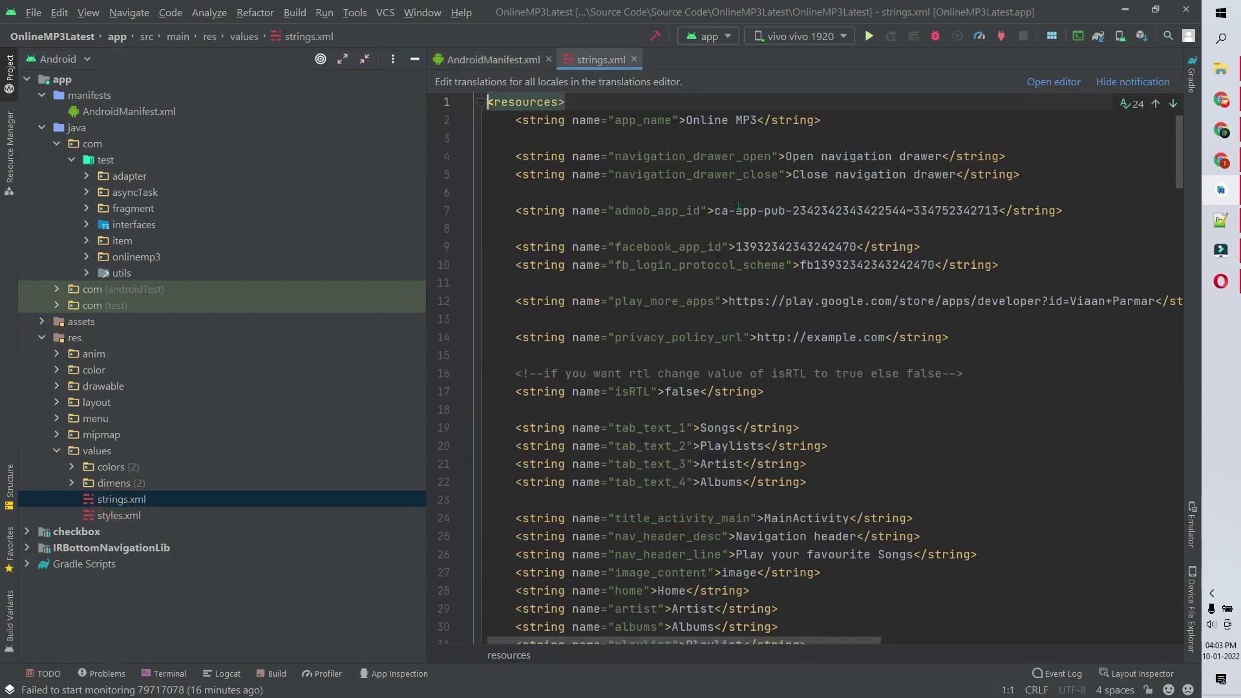
- Review the 'Online MP3' app_name, AdMob and Facebook IDs, and the privacy_policy_url value
drag(757, 120, 687, 119)
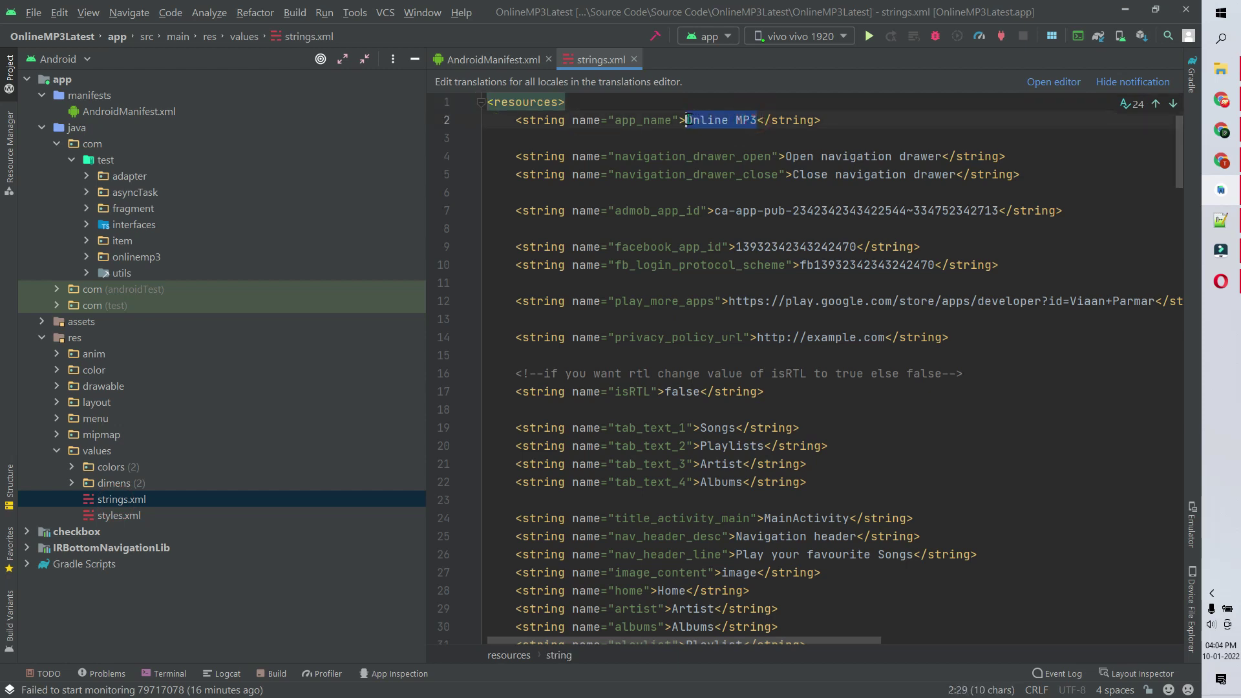
click(1029, 144)
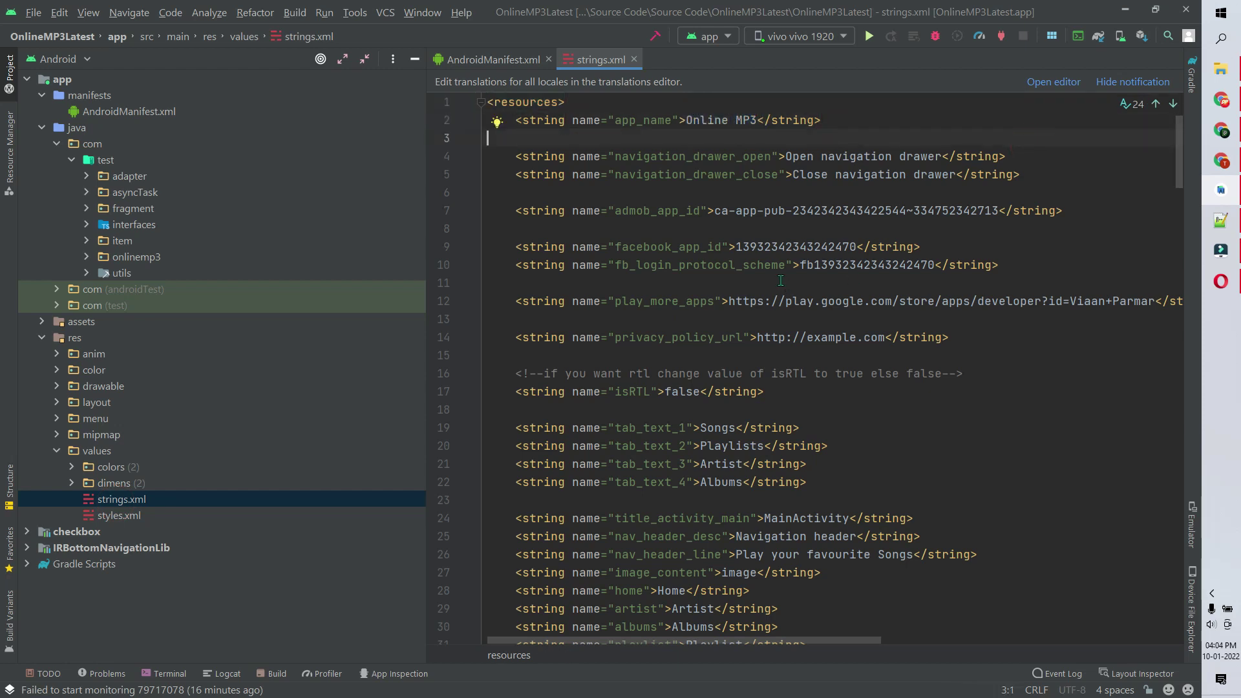
drag(715, 212, 1006, 212)
drag(1021, 266, 489, 247)
click(776, 224)
mouse_move(1028, 274)
mouse_down()
mouse_move(489, 247)
mouse_move(508, 251)
mouse_move(511, 228)
mouse_move(1014, 266)
mouse_up()
click(515, 225)
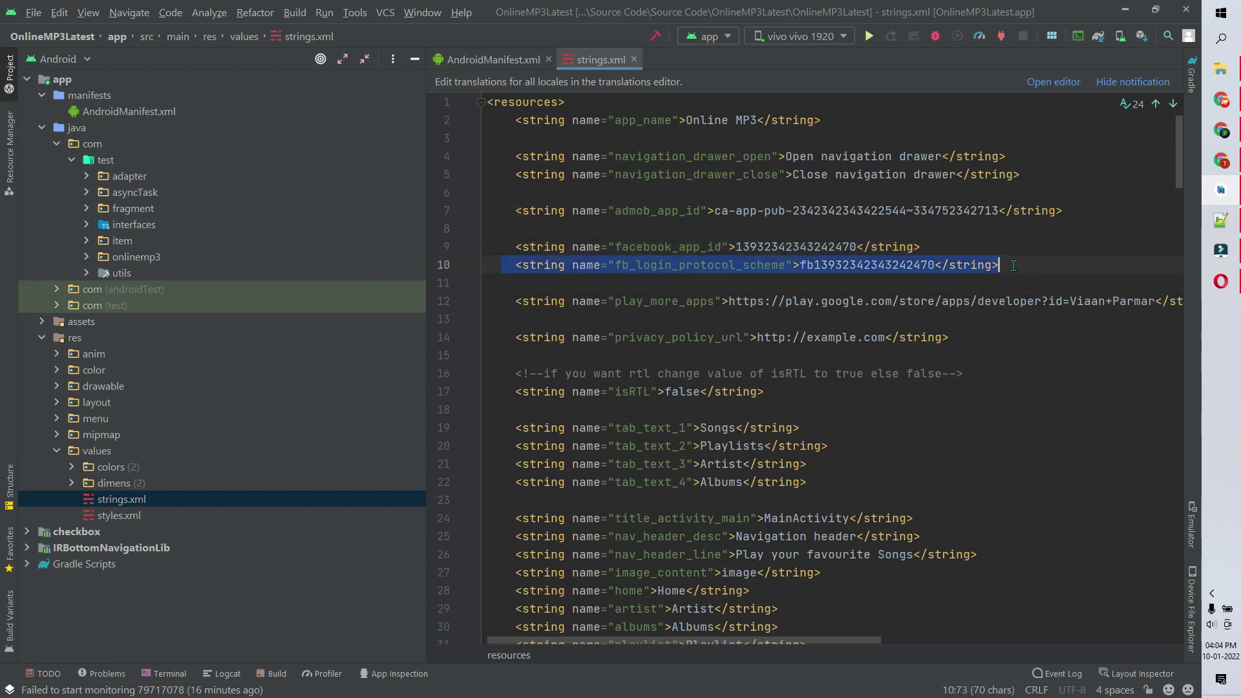
click(1035, 260)
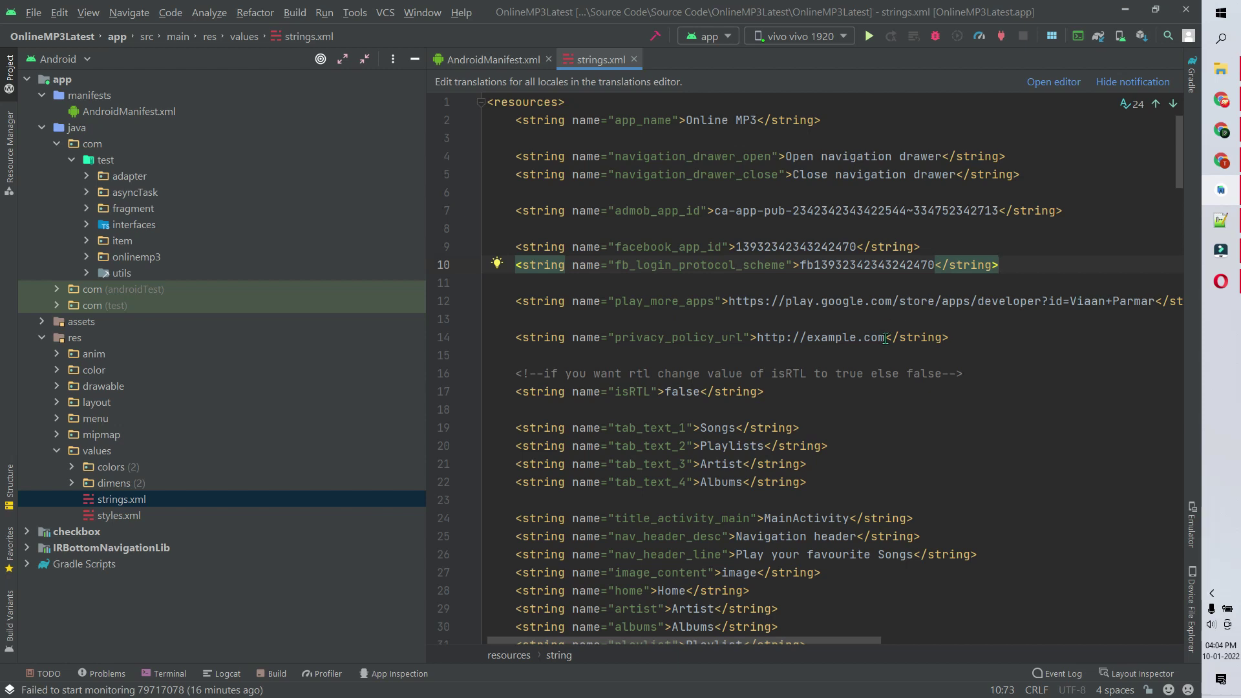
drag(885, 338, 757, 338)
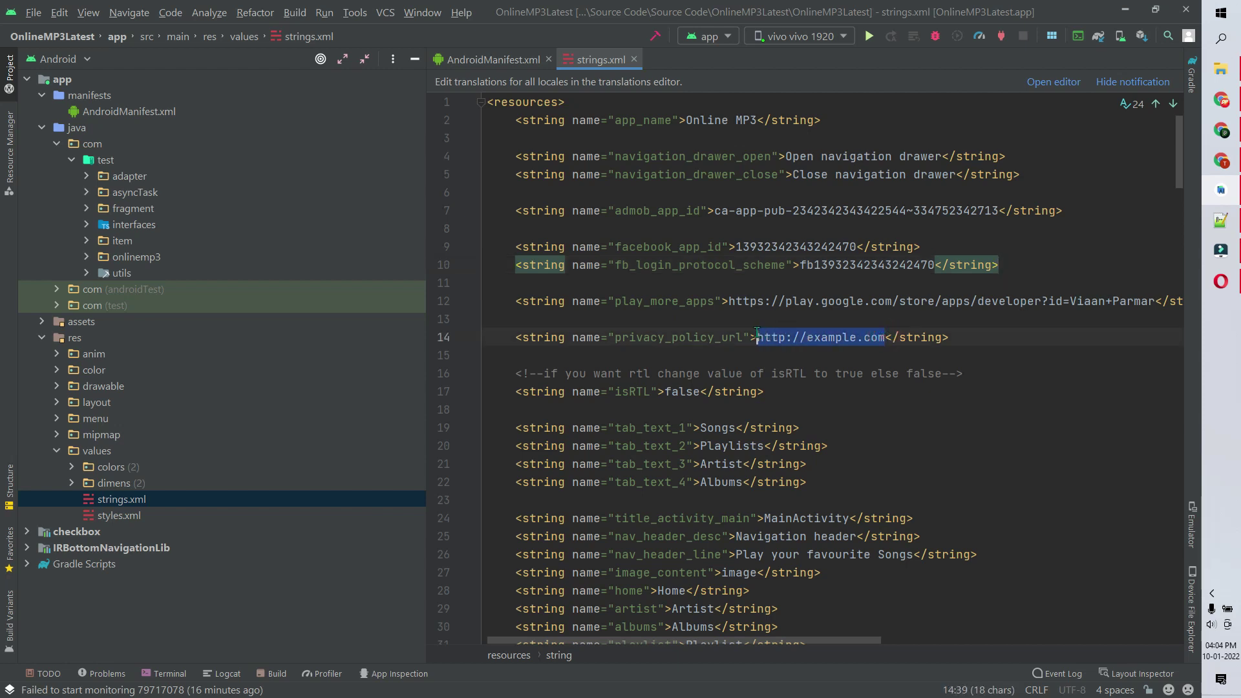
- Copy the App Privacy Policy URL from the Lyrics NoteBook admin panel's Settings page
click(1221, 101)
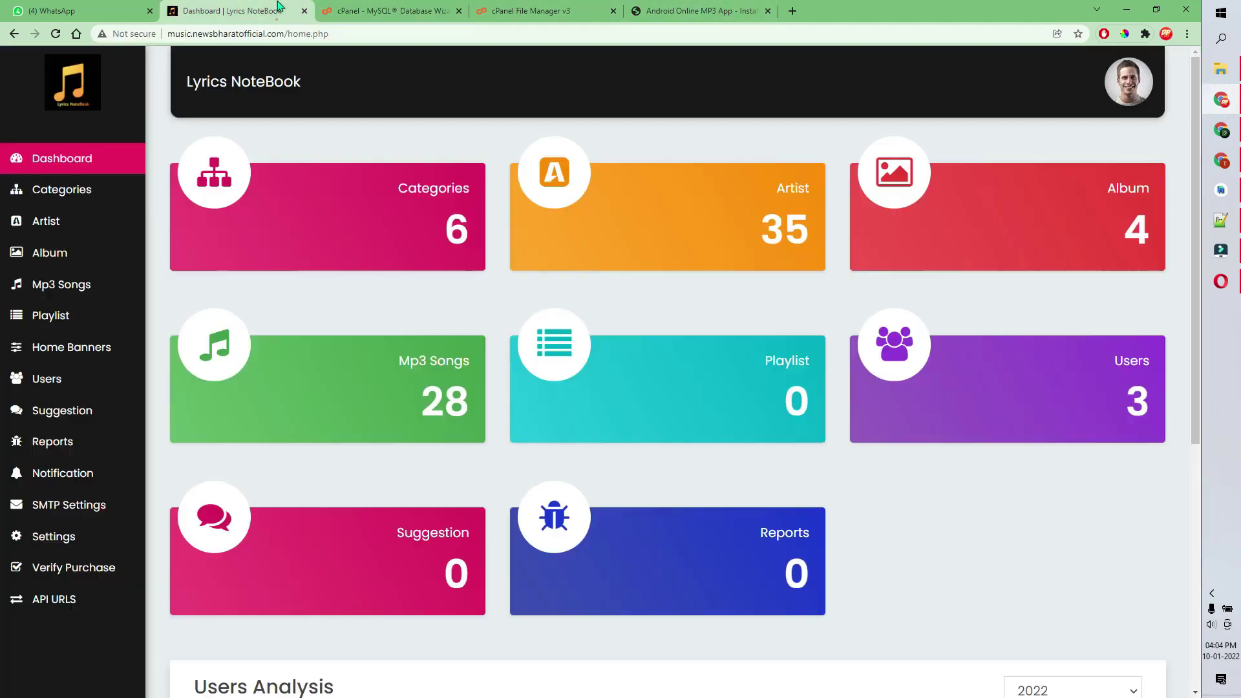
click(246, 10)
click(65, 542)
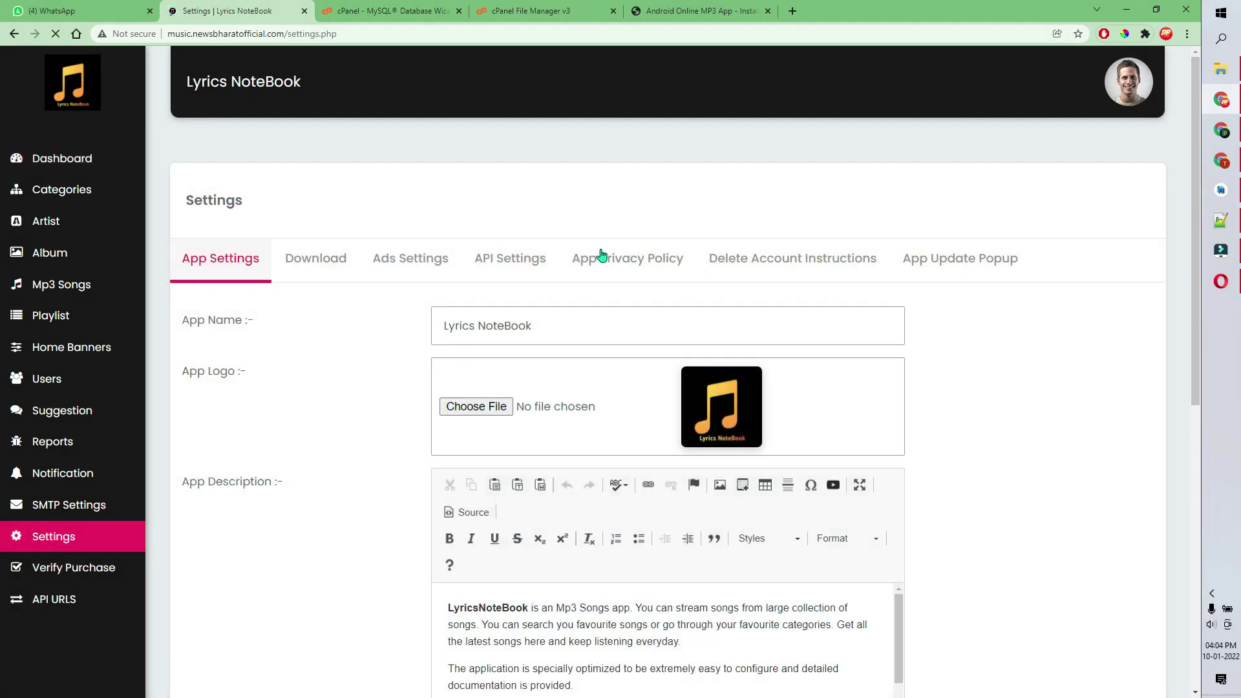
click(601, 254)
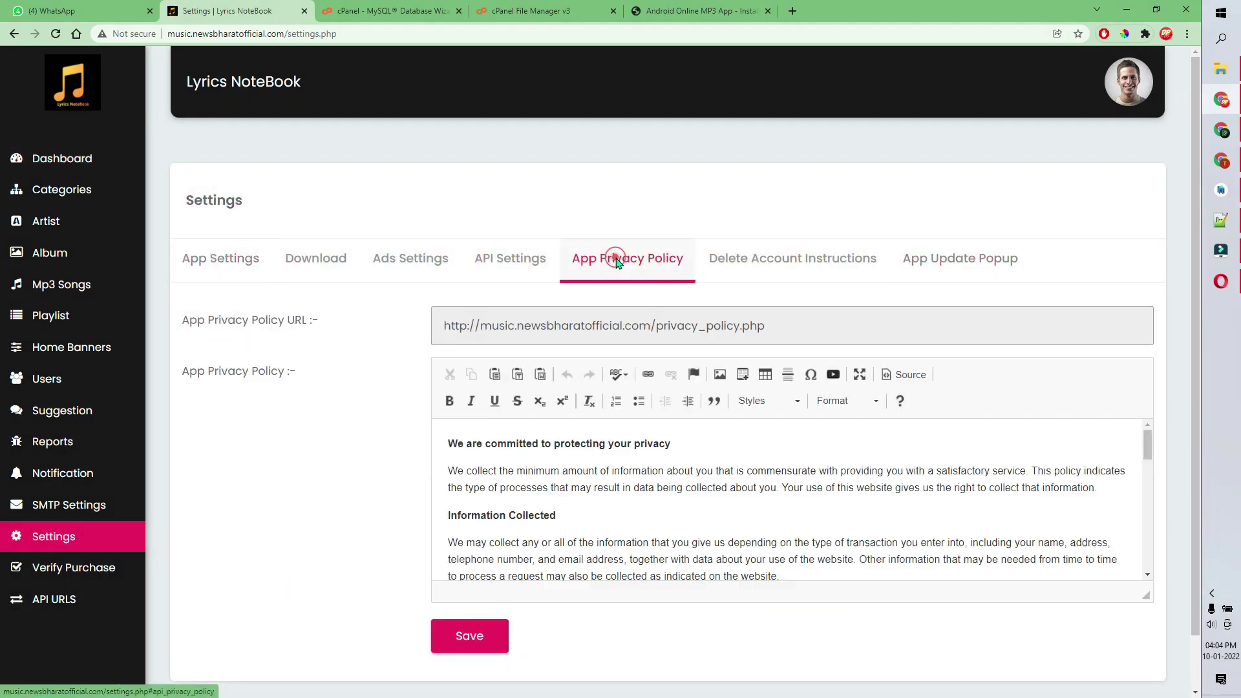
double_click(619, 323)
click(618, 320)
right_click(619, 320)
key(ctrl+c)
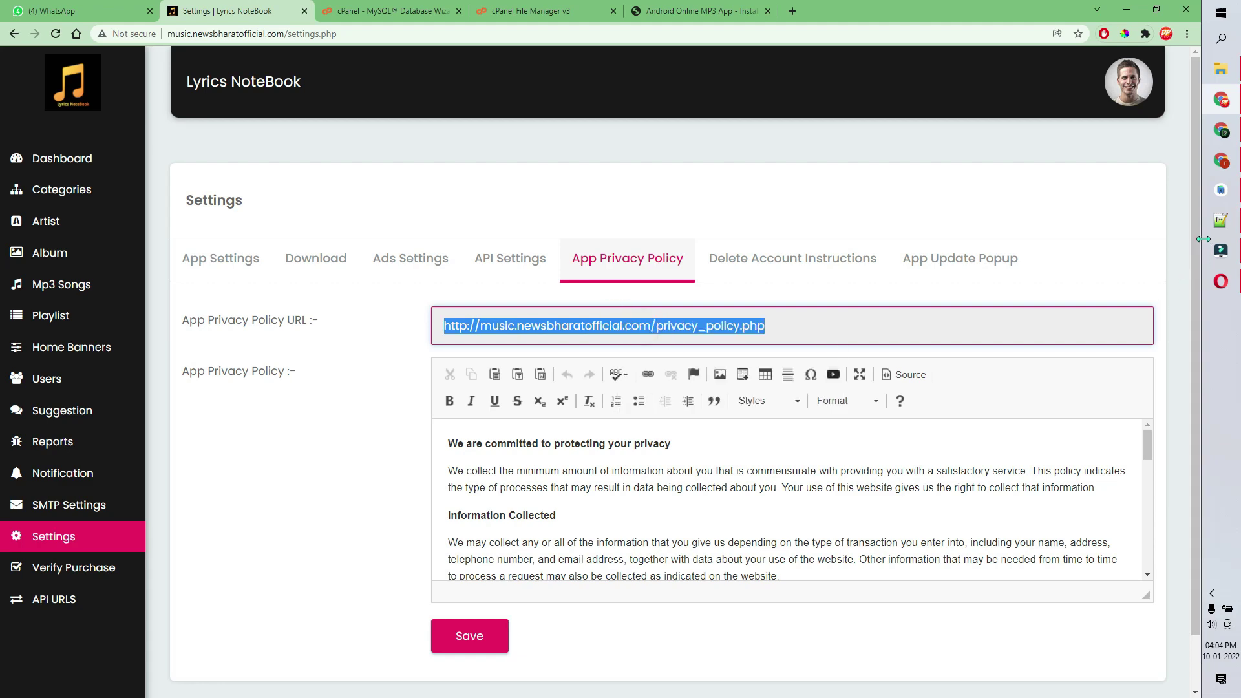
click(1221, 191)
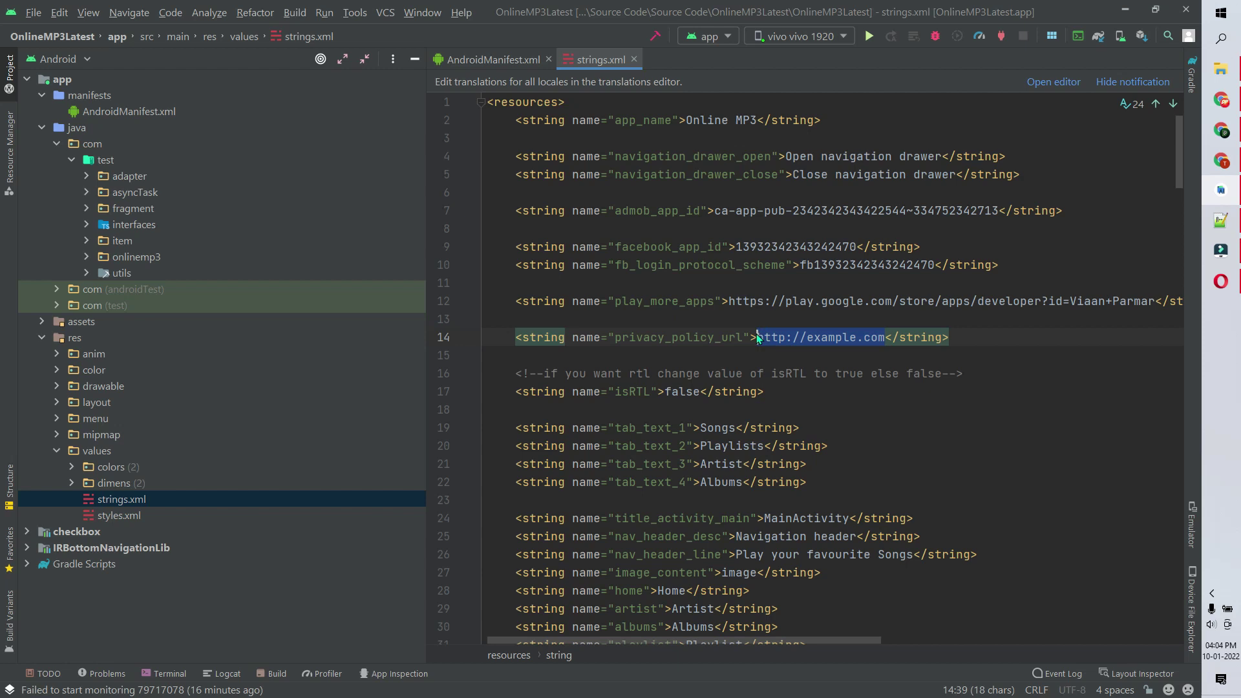
key(ctrl+v)
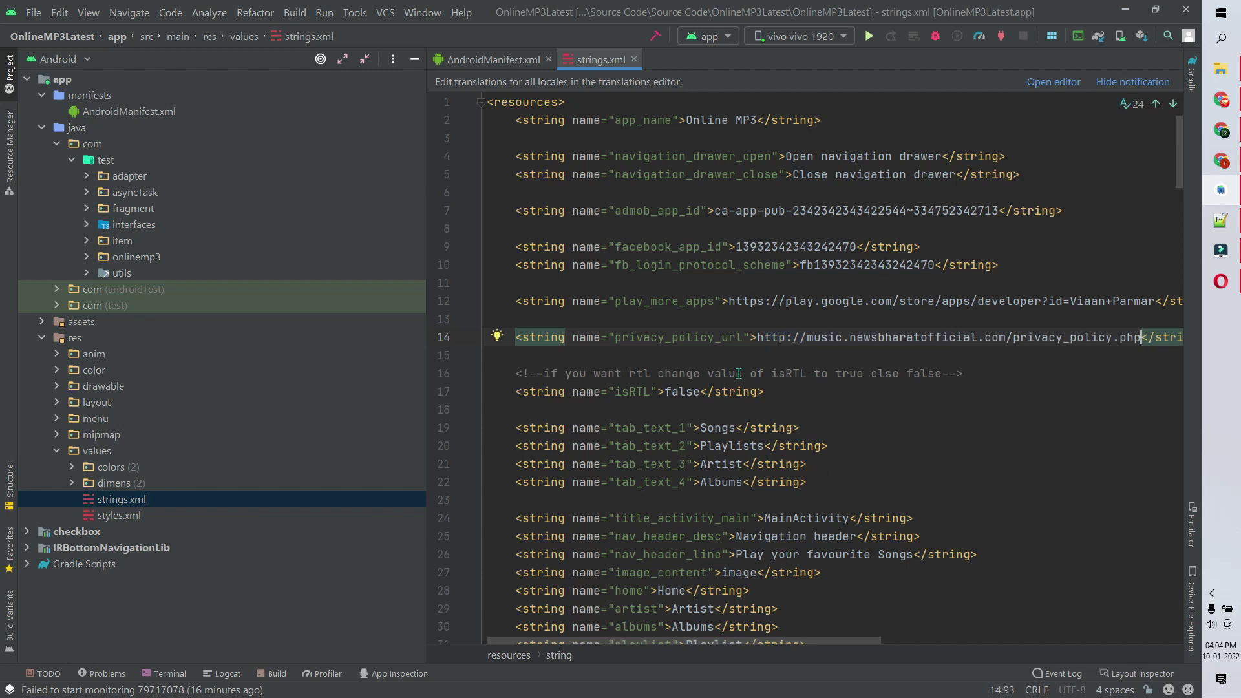
scroll(739, 373, down, 7)
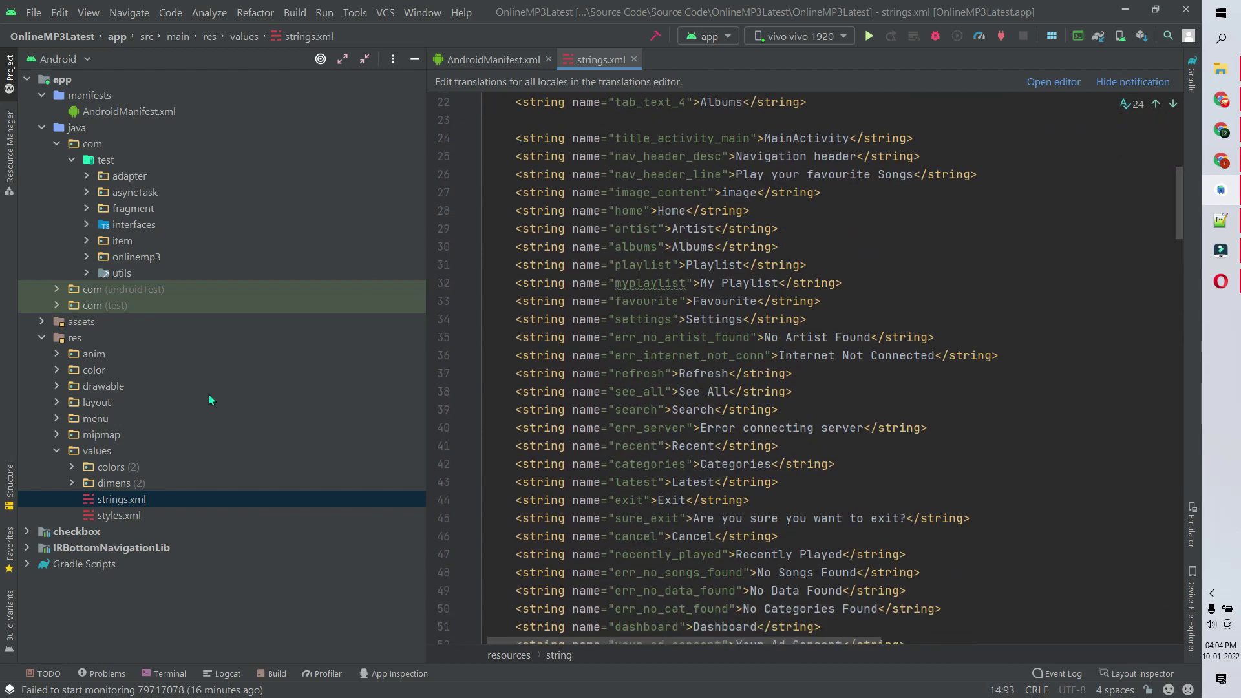
click(53, 455)
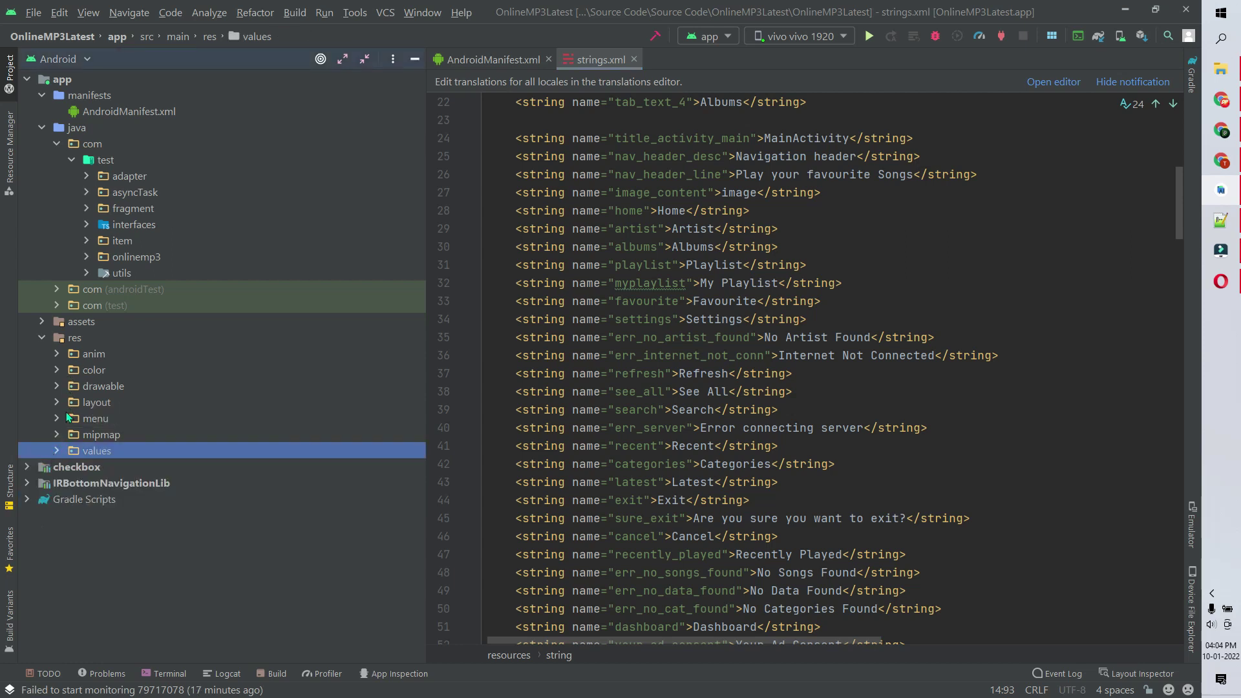
click(26, 502)
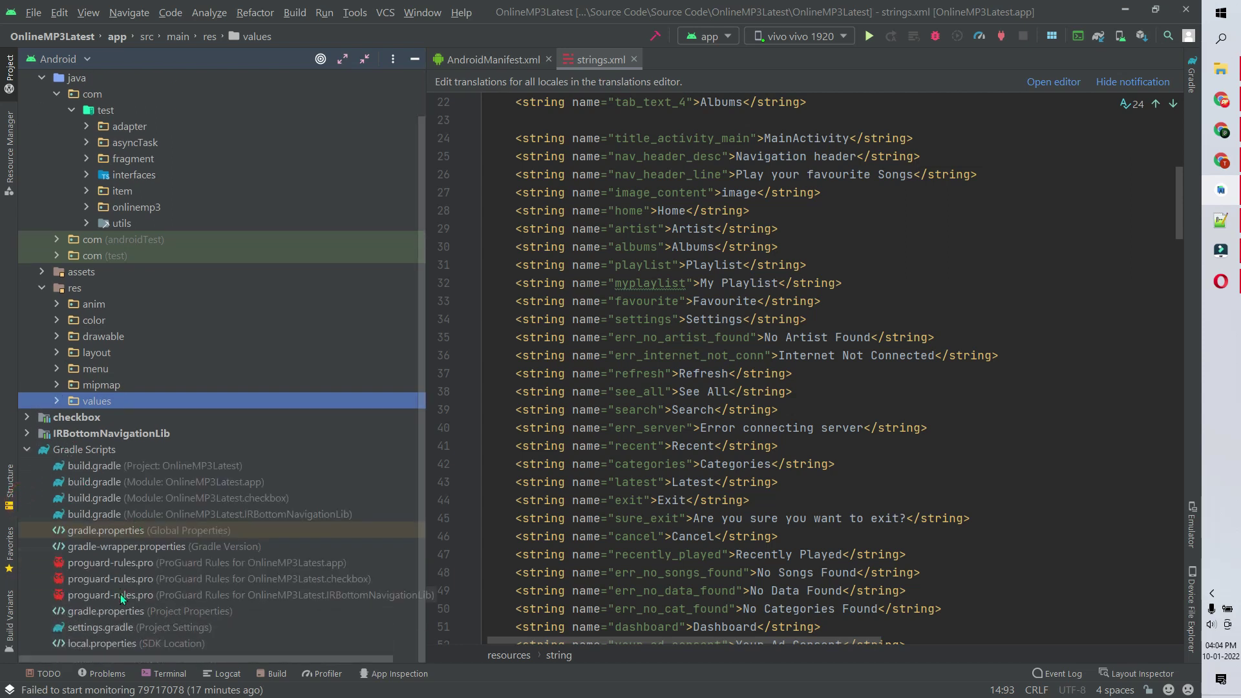
click(106, 611)
double_click(122, 613)
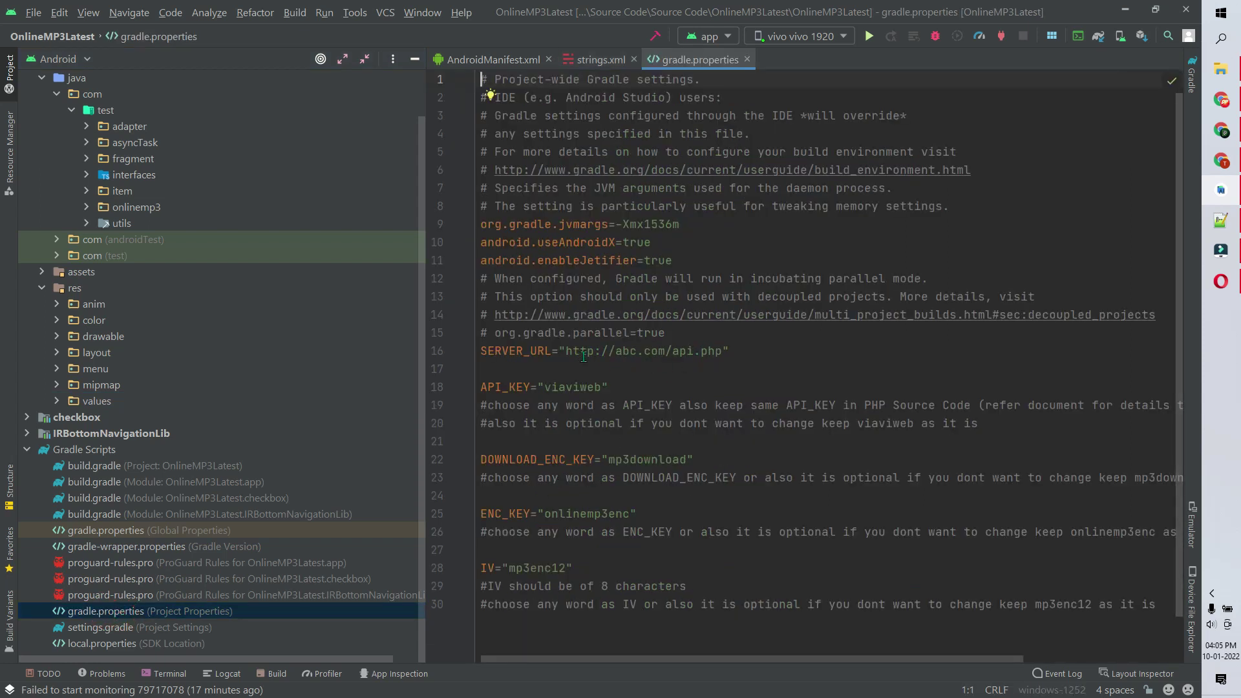
drag(568, 352, 675, 356)
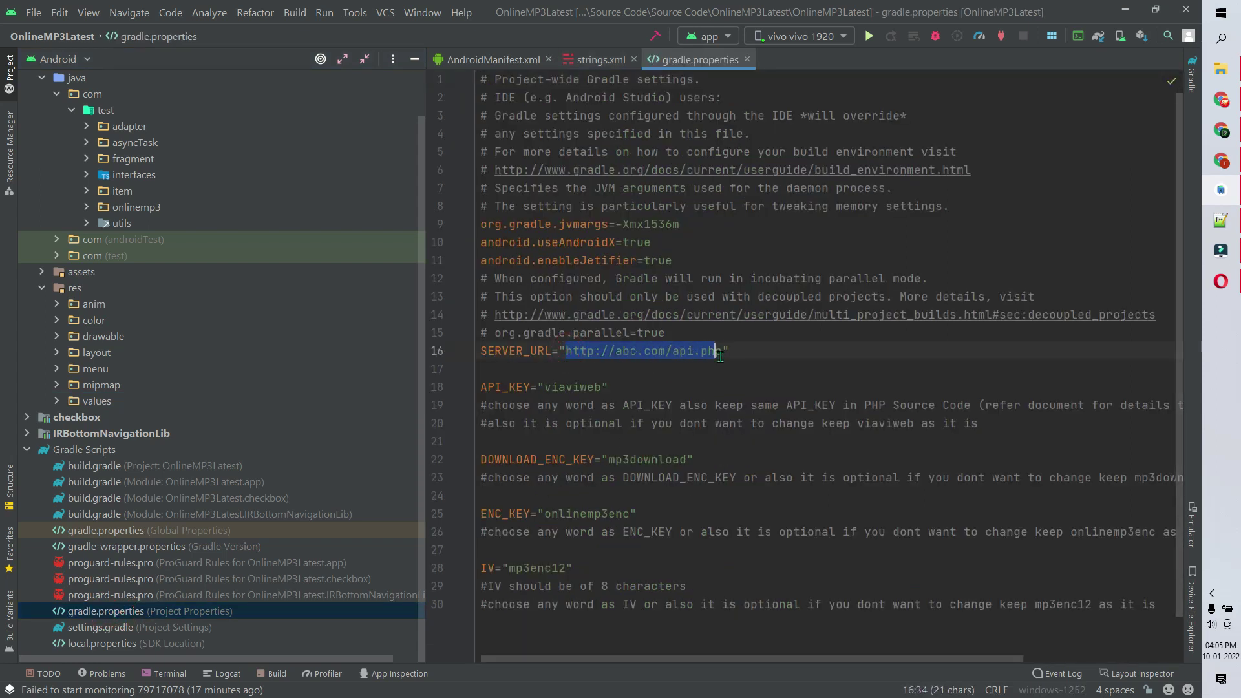
click(1224, 163)
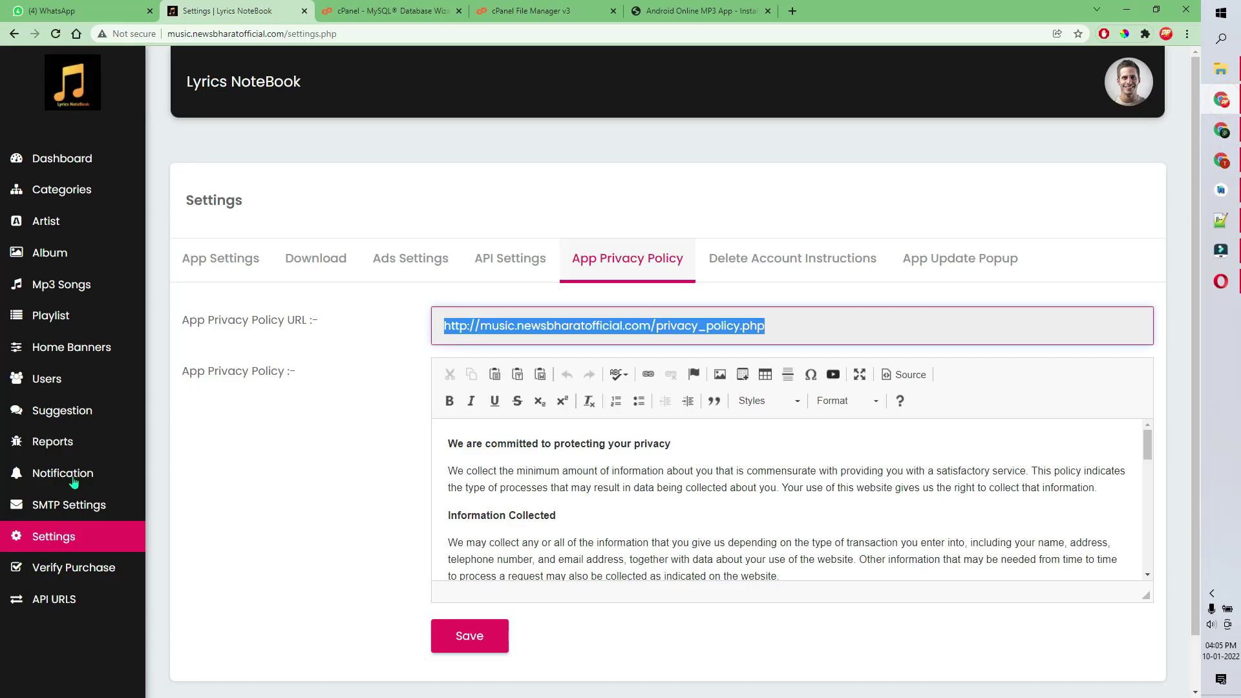
- Copy the API URL from the admin panel's API URLS page
click(67, 610)
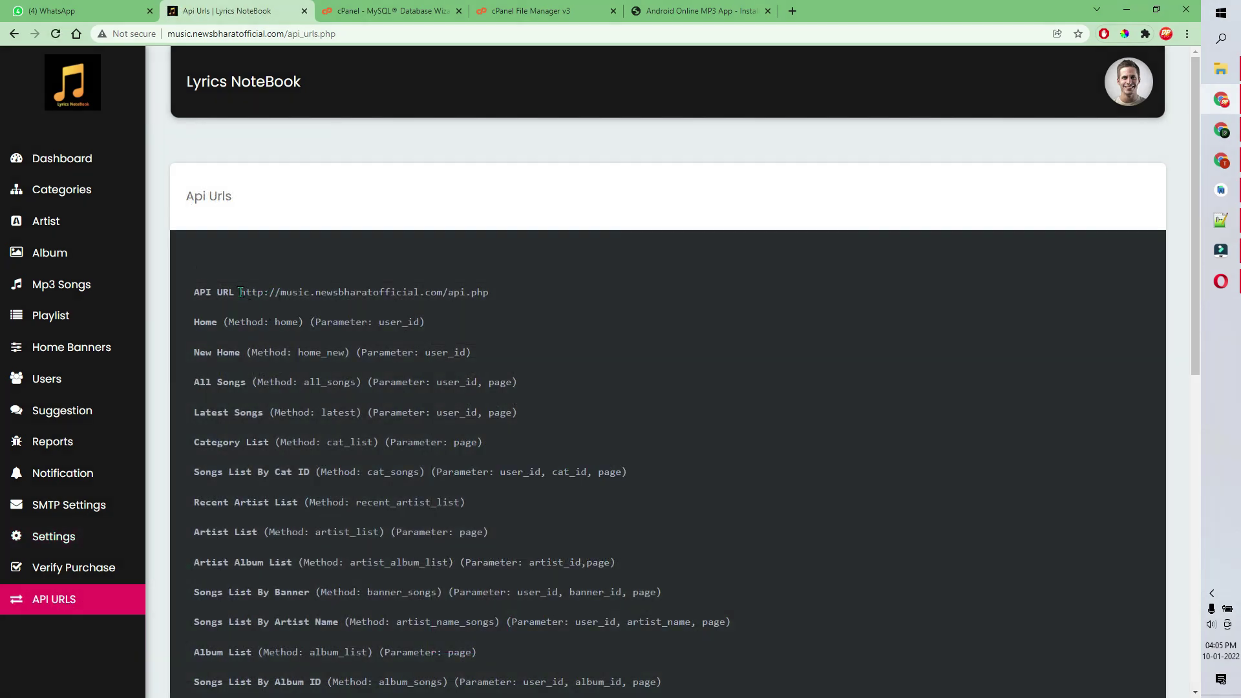
drag(240, 292, 429, 291)
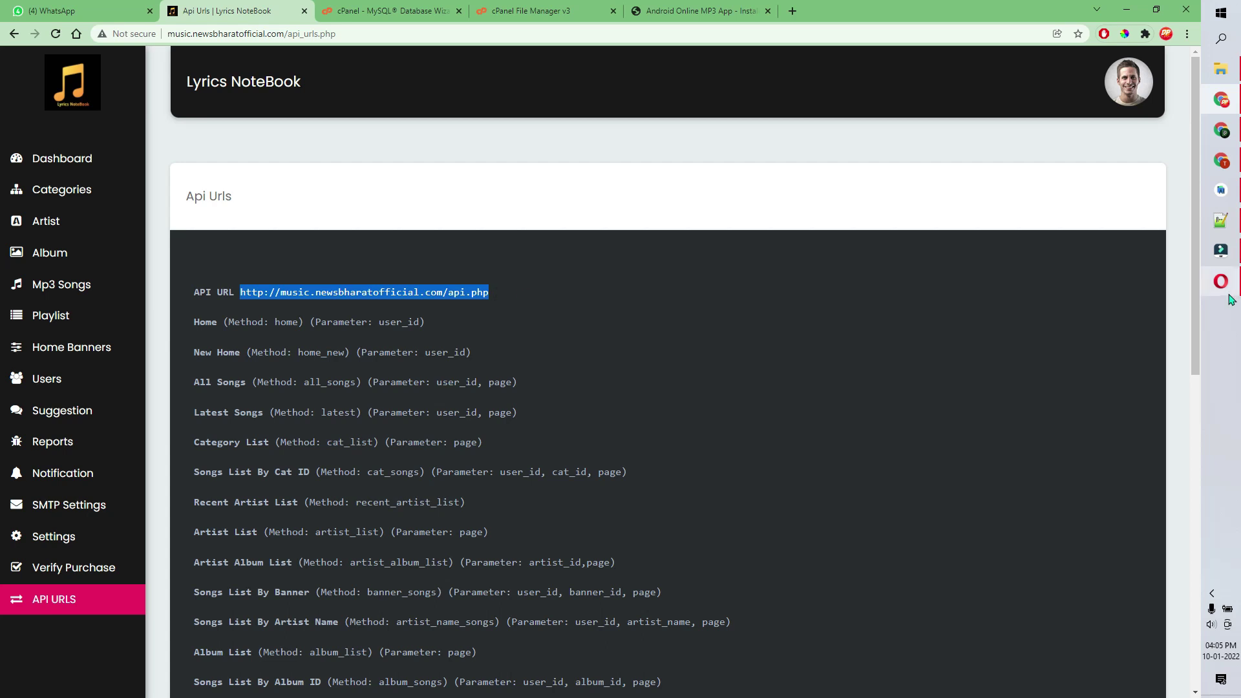
click(2, 204)
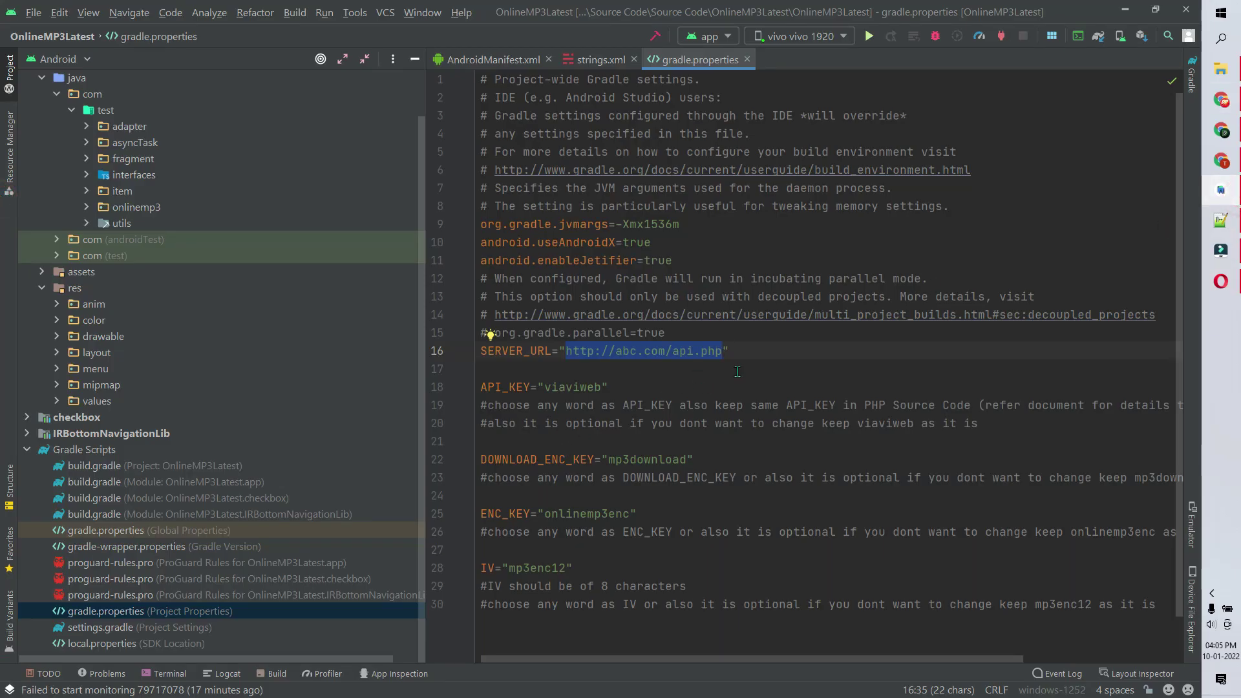
drag(723, 353, 567, 353)
text(http://music.newsbharatofficial.com/api.php)
click(1031, 89)
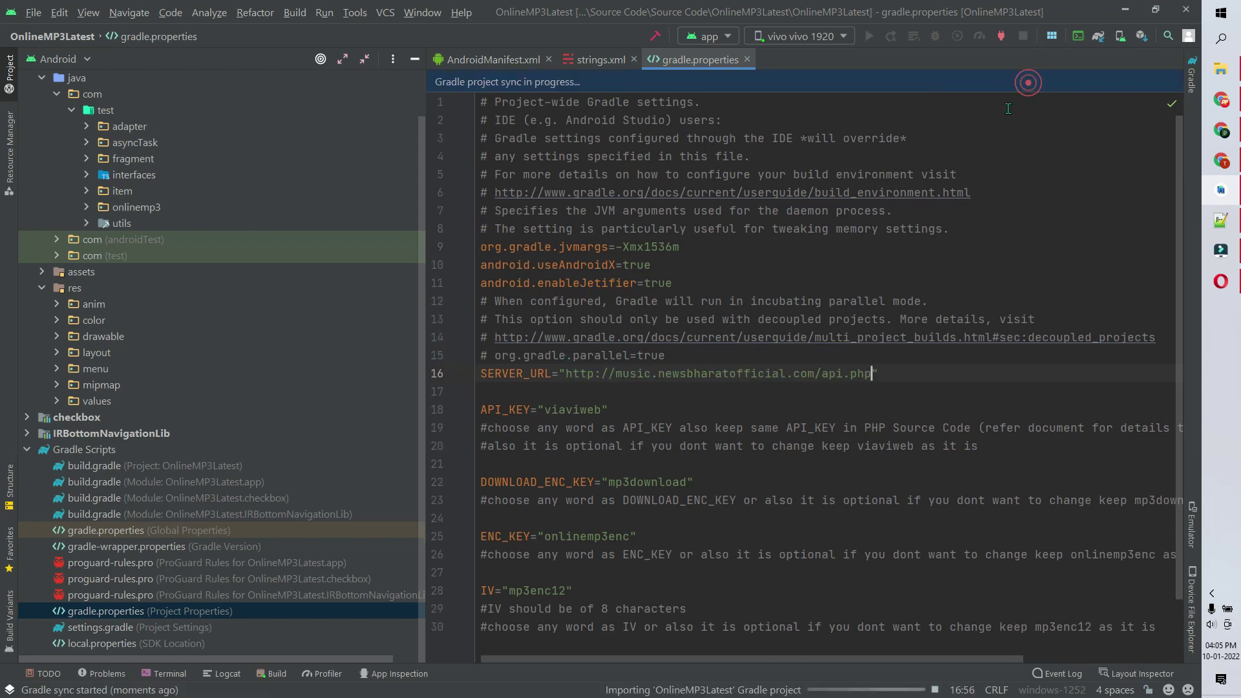
key(Return)
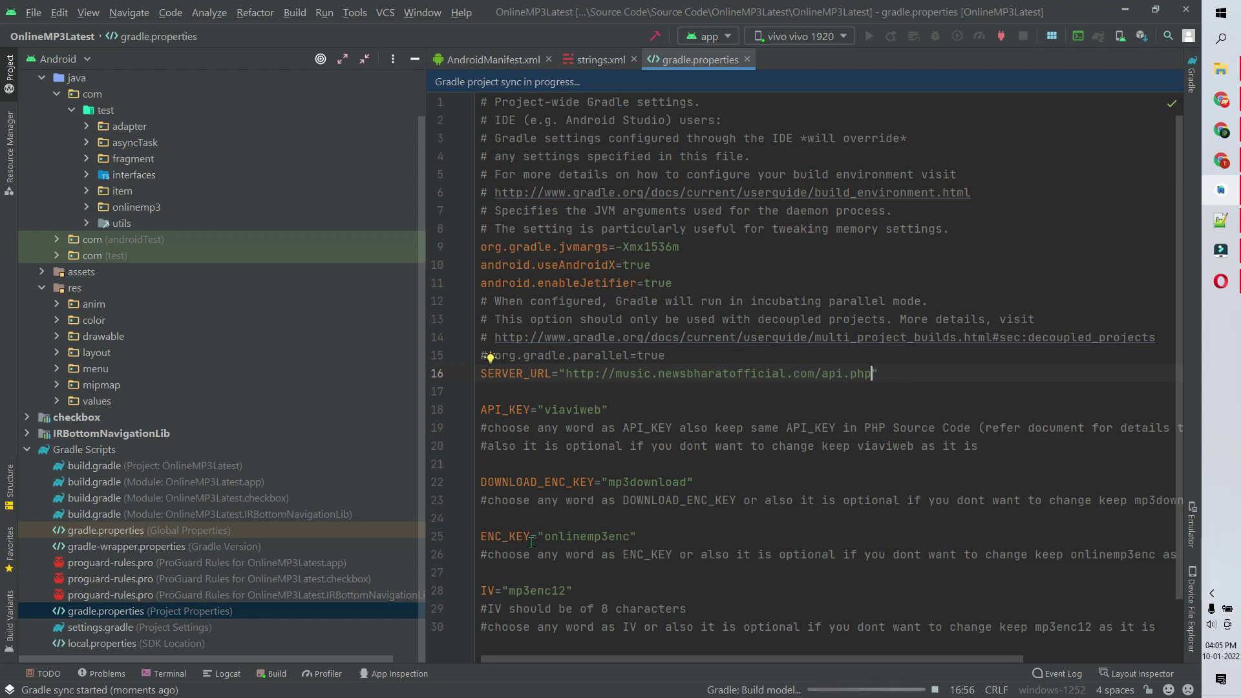
- Review the API_KEY and encryption key settings and the updated SERVER_URL line
drag(589, 595, 473, 418)
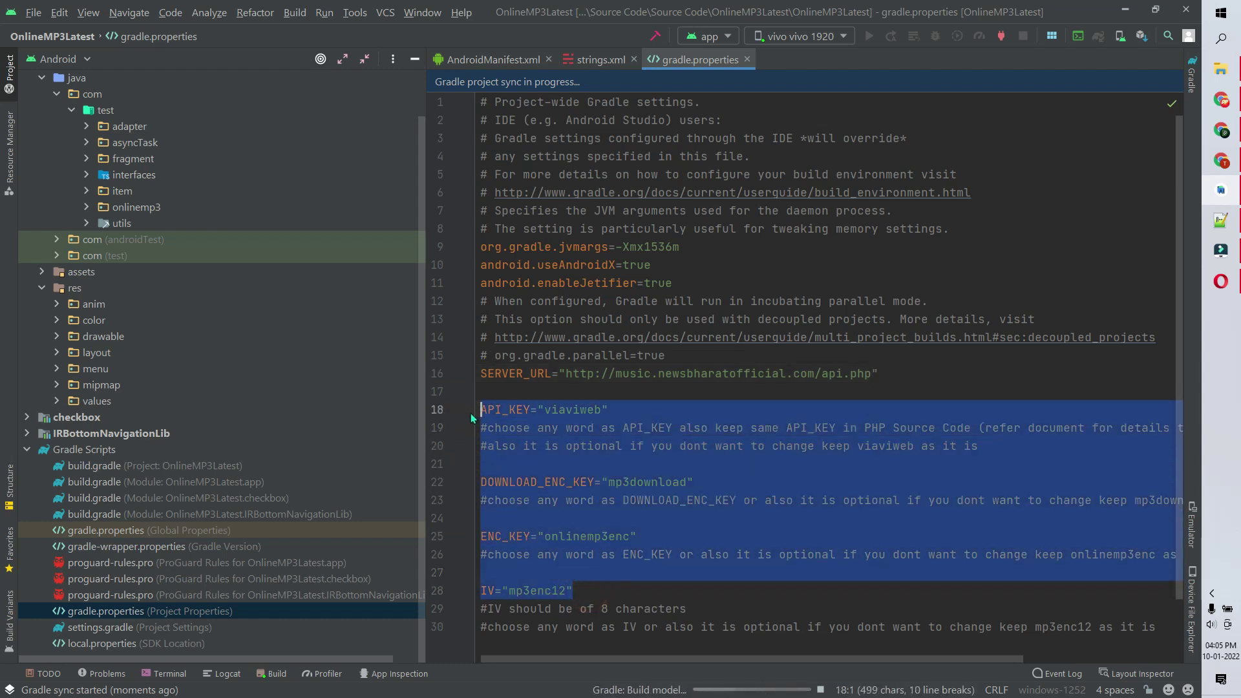
key(Escape)
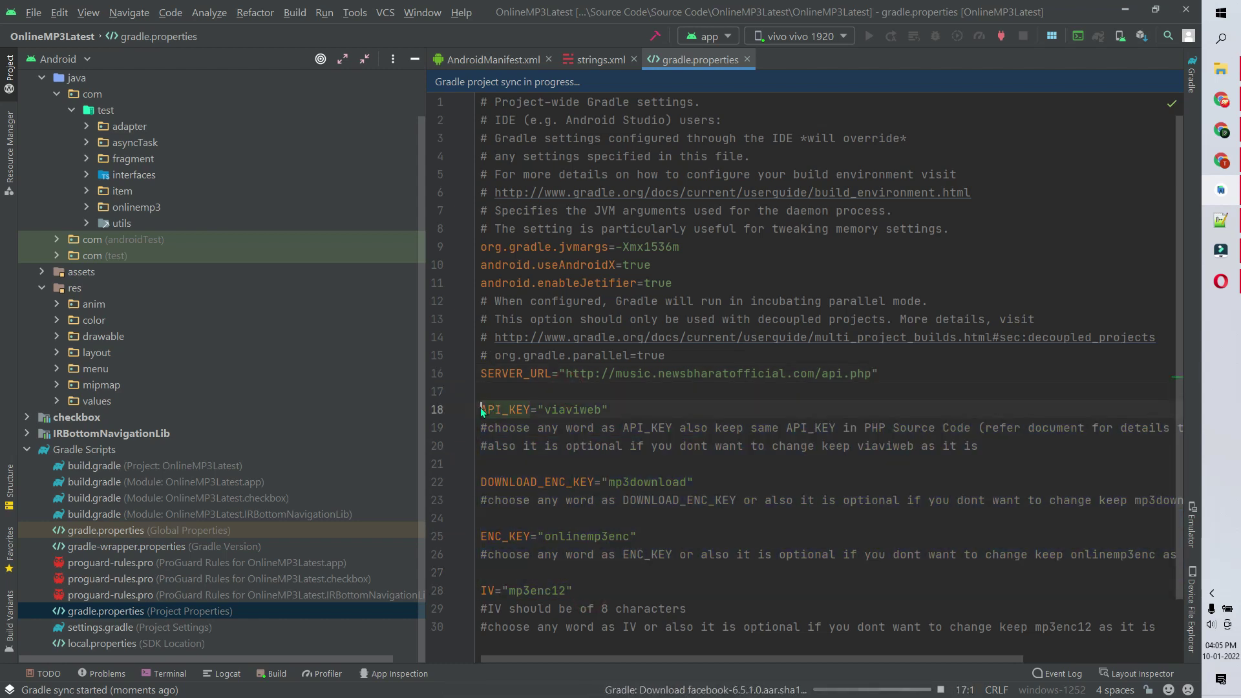
key(Up)
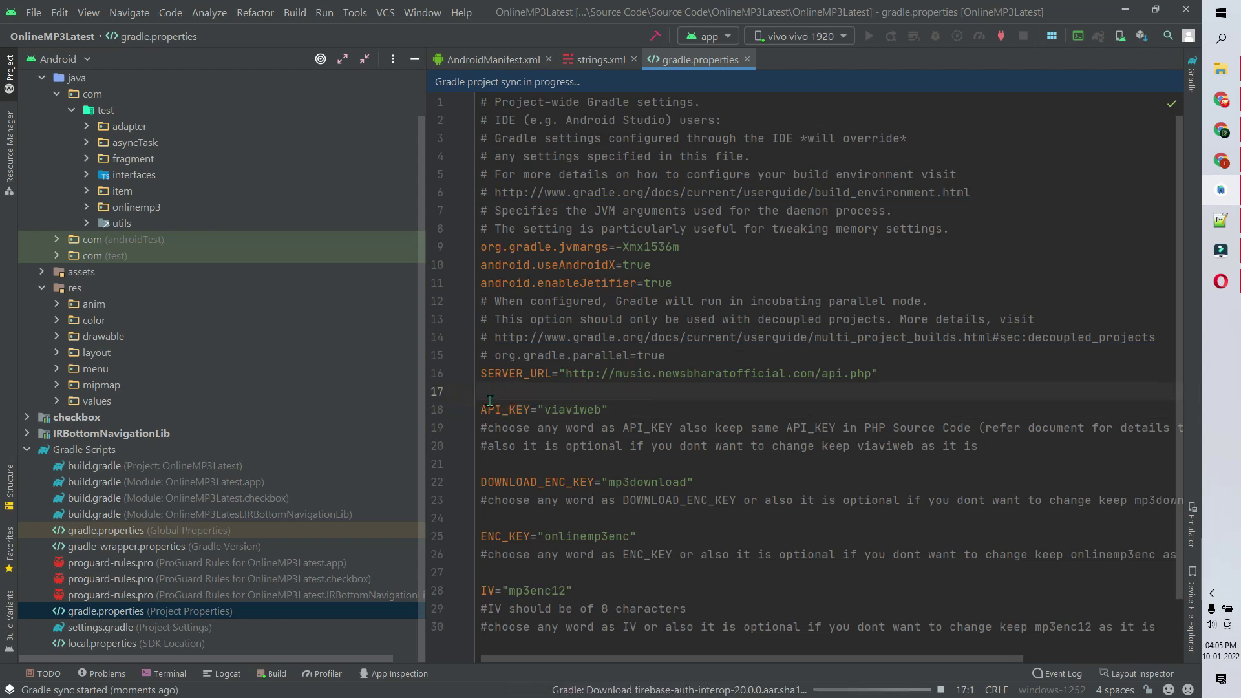
drag(491, 396, 616, 626)
click(624, 590)
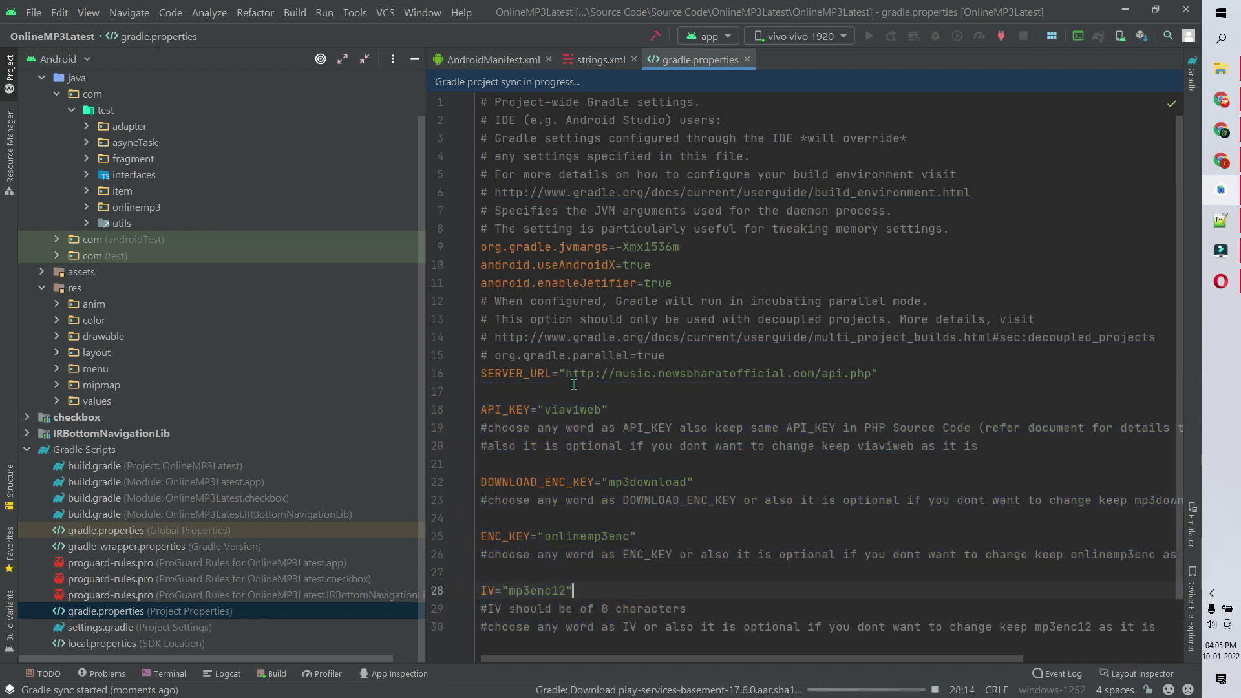
drag(566, 375, 866, 376)
click(882, 374)
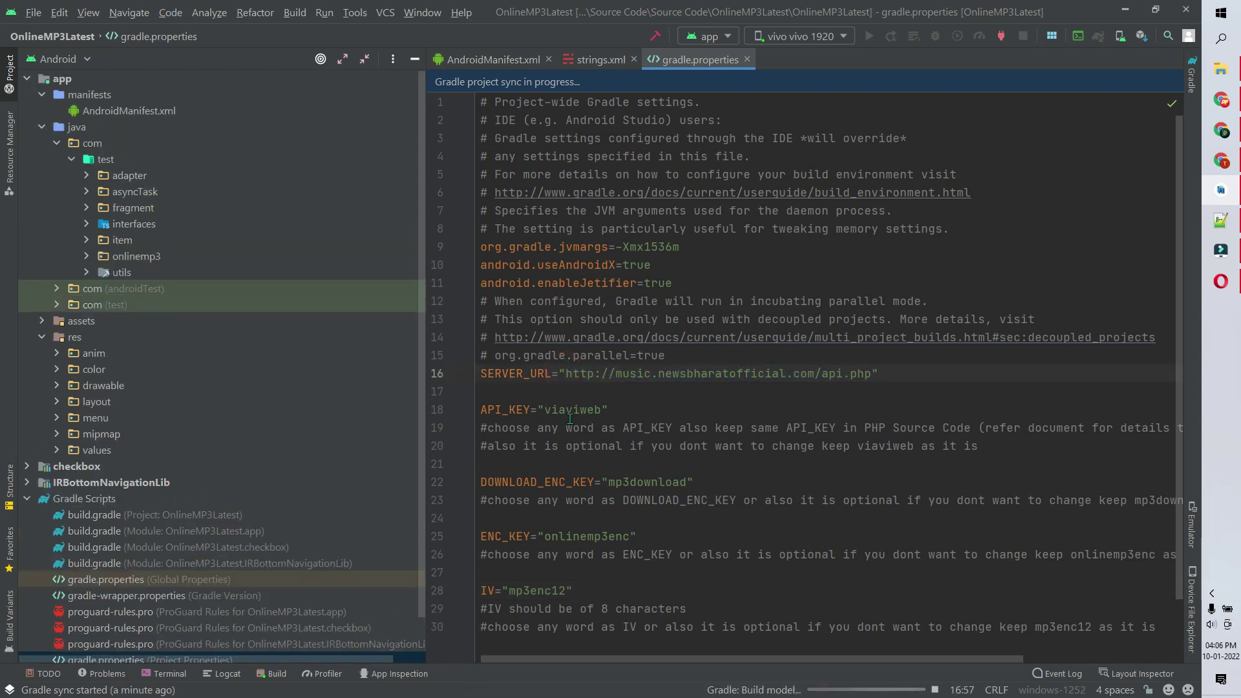
- Open the app module's build.gradle full-width to check applicationId and the onesignal_app_id placeholder
click(95, 533)
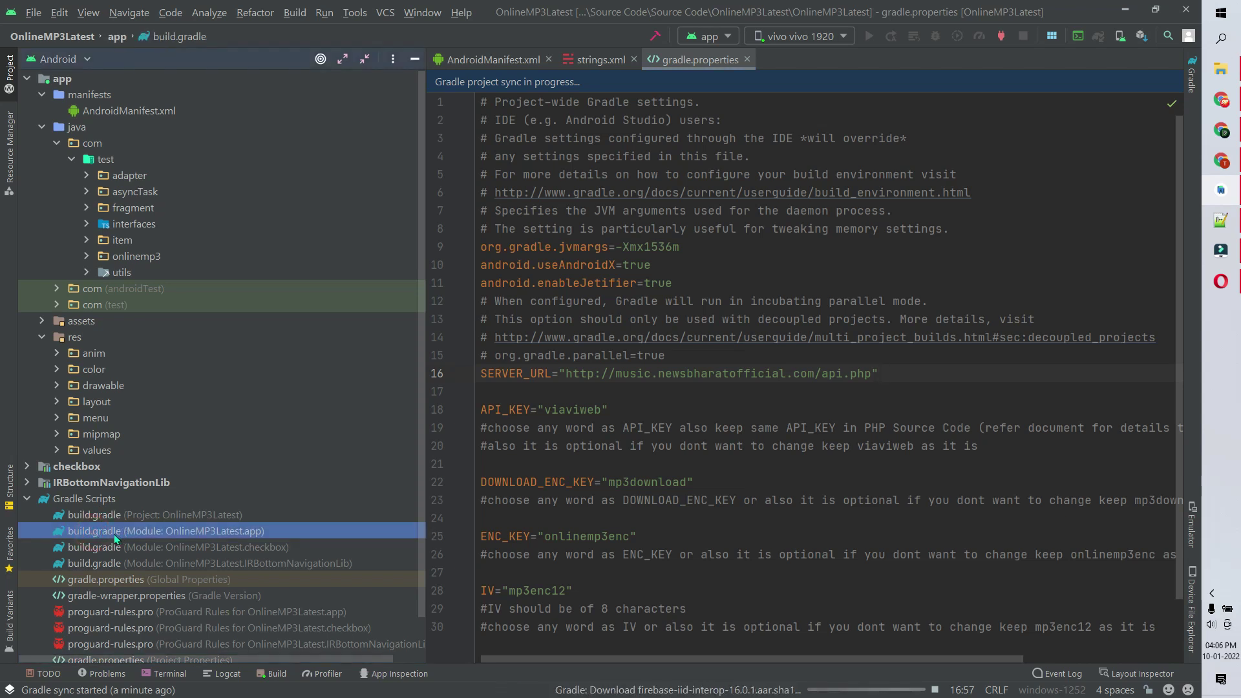
double_click(114, 534)
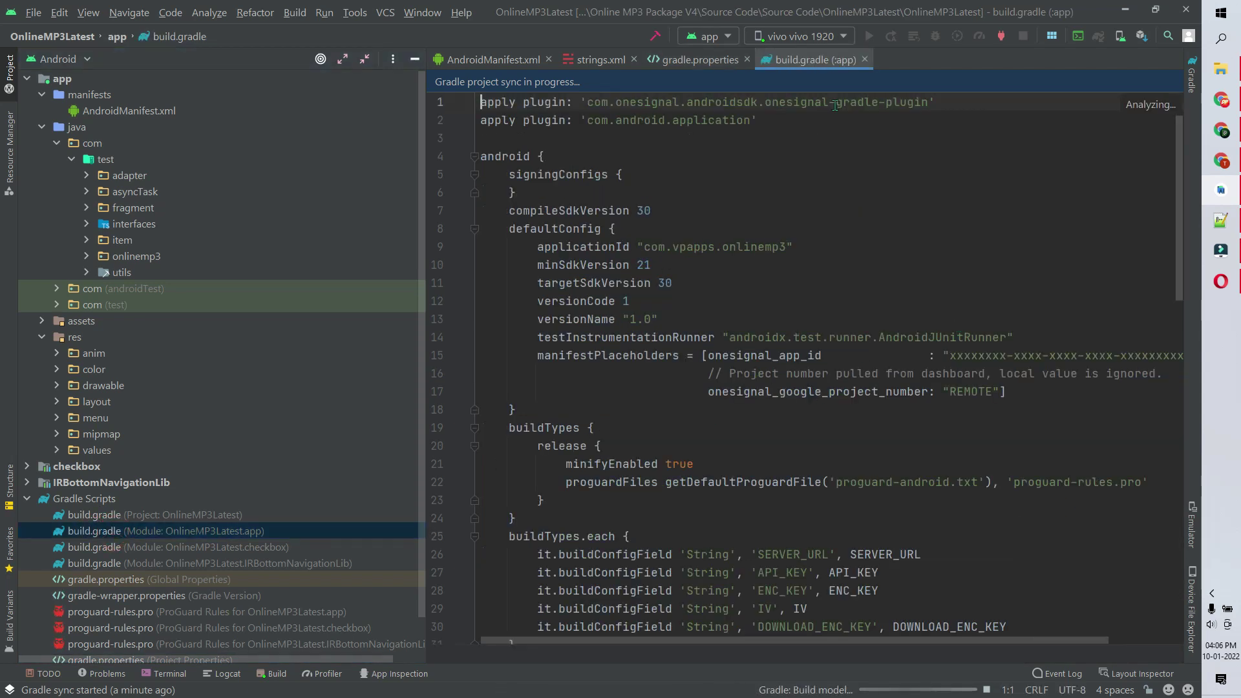
double_click(803, 58)
click(834, 334)
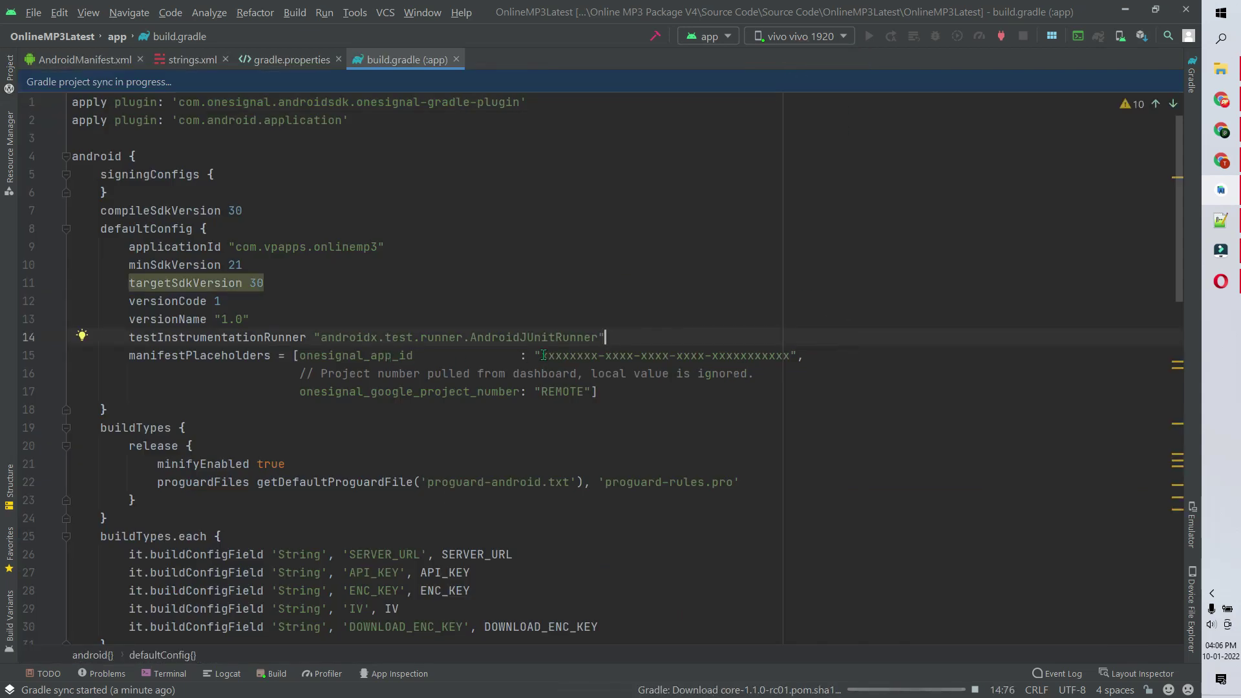
mouse_move(553, 356)
mouse_down()
mouse_move(792, 356)
mouse_move(542, 354)
mouse_up()
click(820, 350)
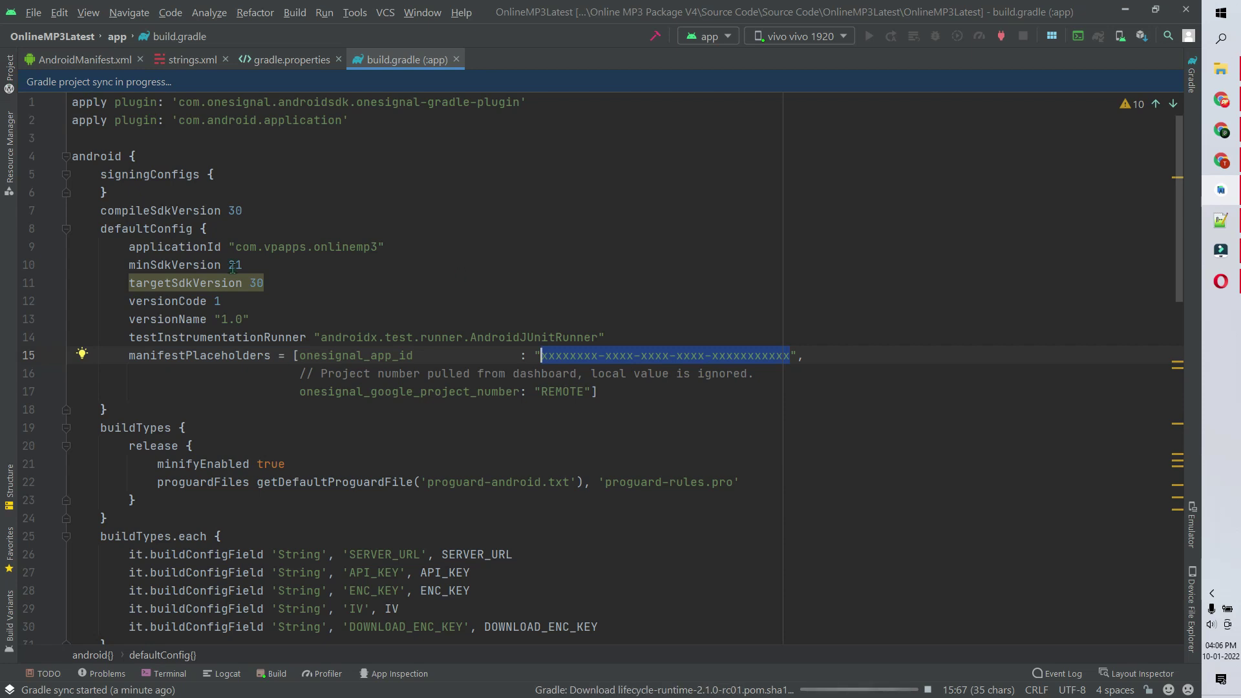
click(6, 76)
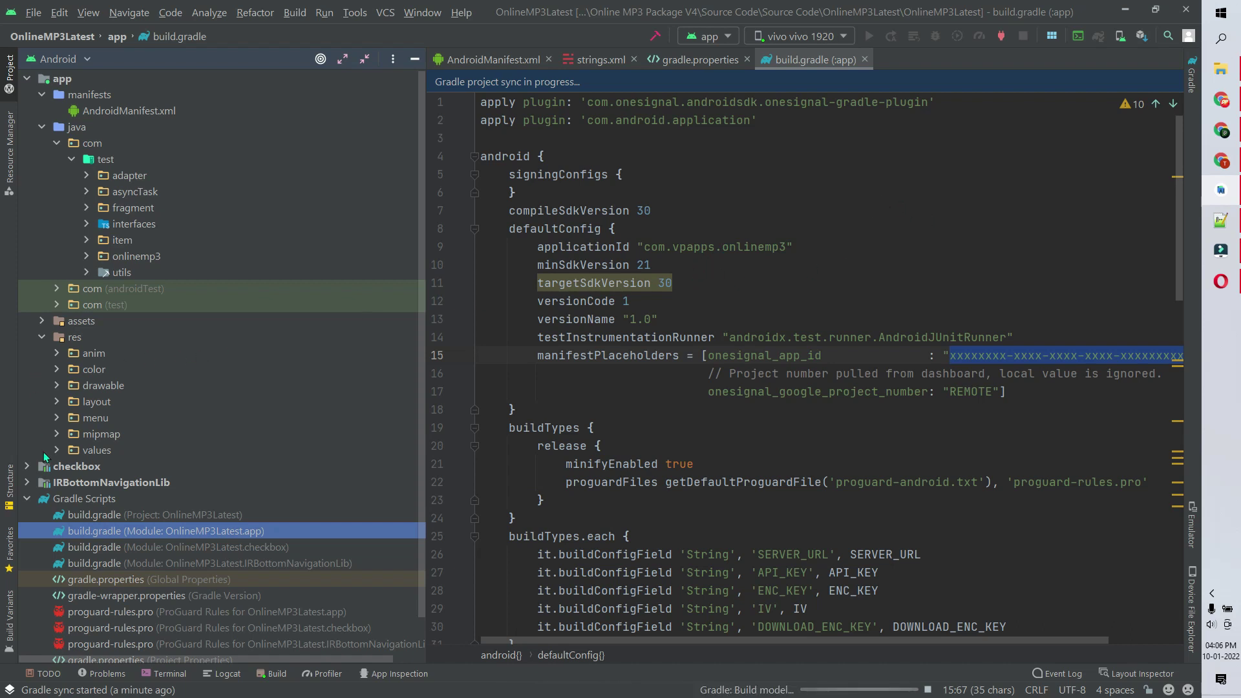
- Expand mipmap > app_icon and preview the hdpi app_icon.png image
click(29, 499)
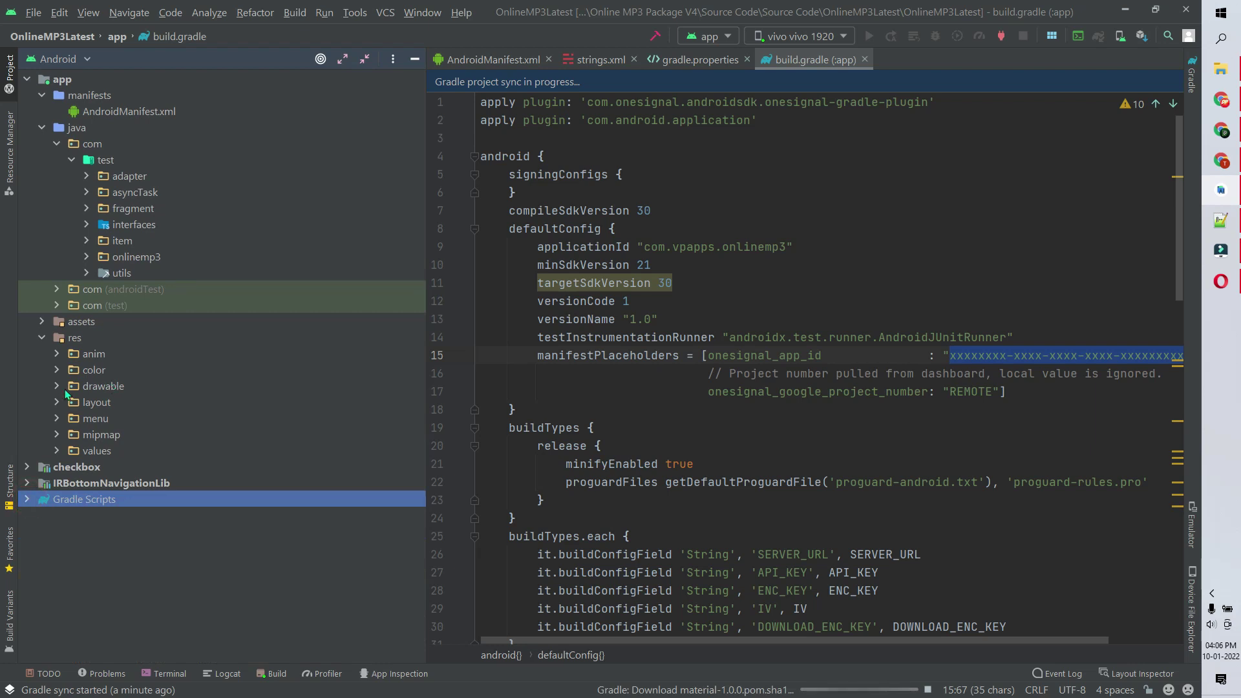
click(57, 435)
scroll(85, 401, down, 3)
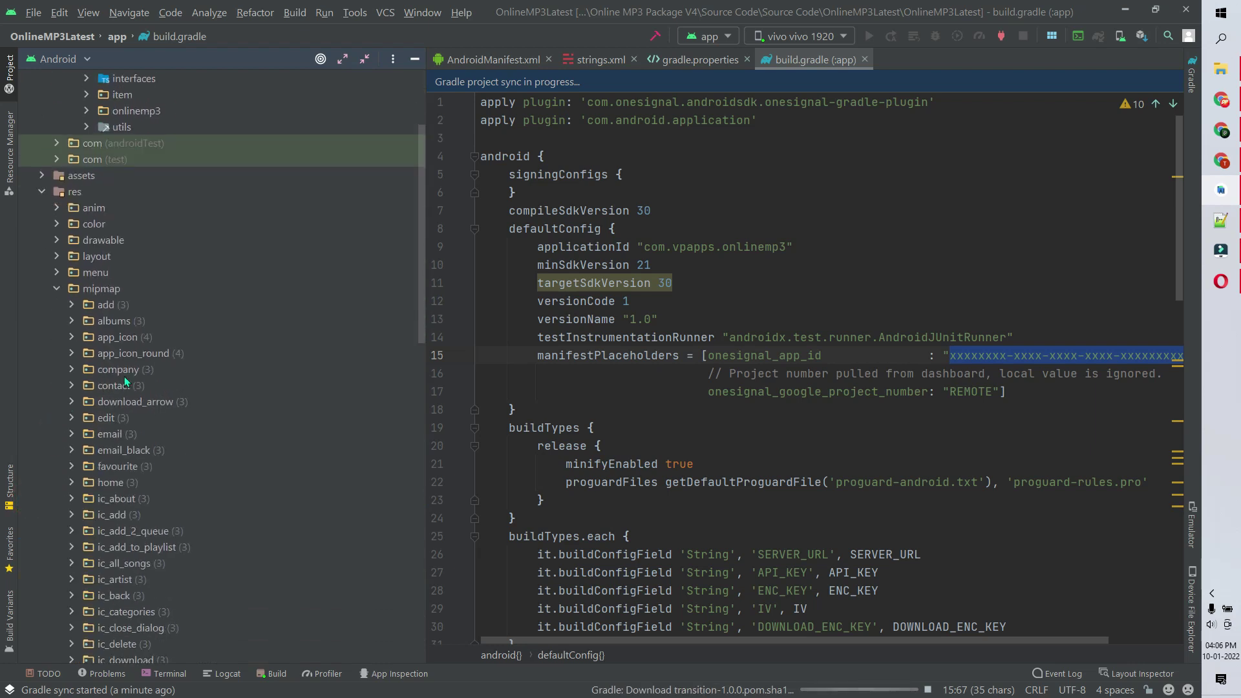
click(71, 339)
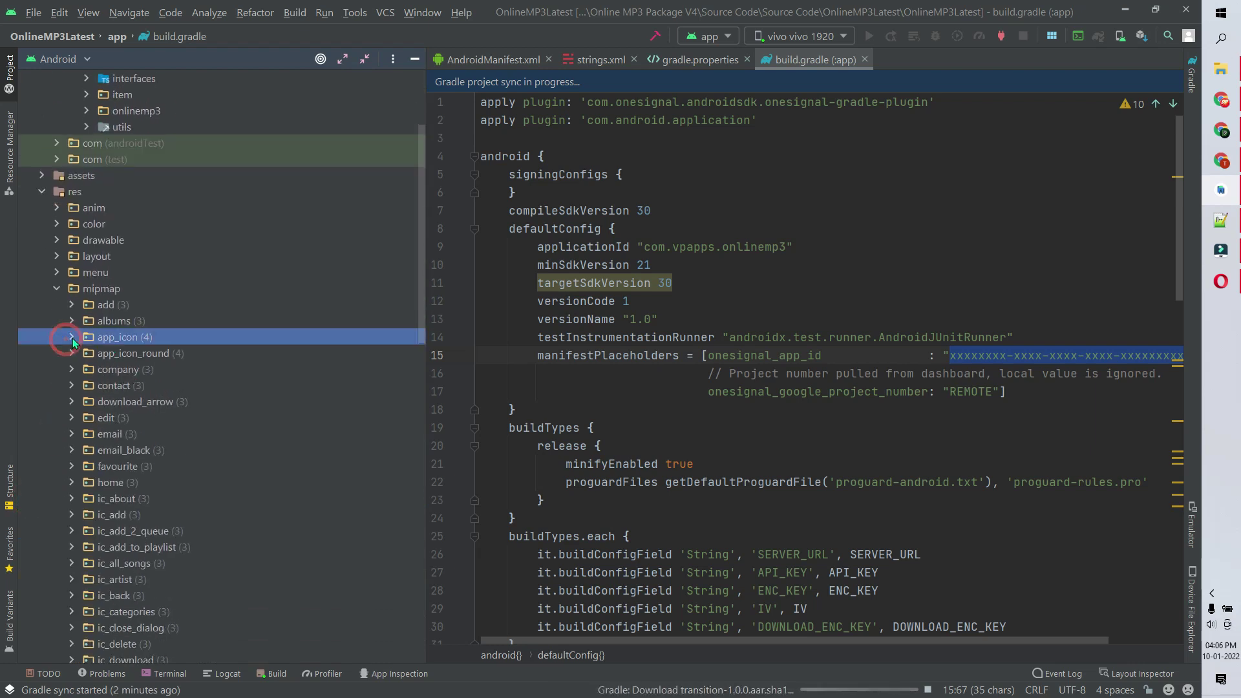
click(72, 336)
click(147, 356)
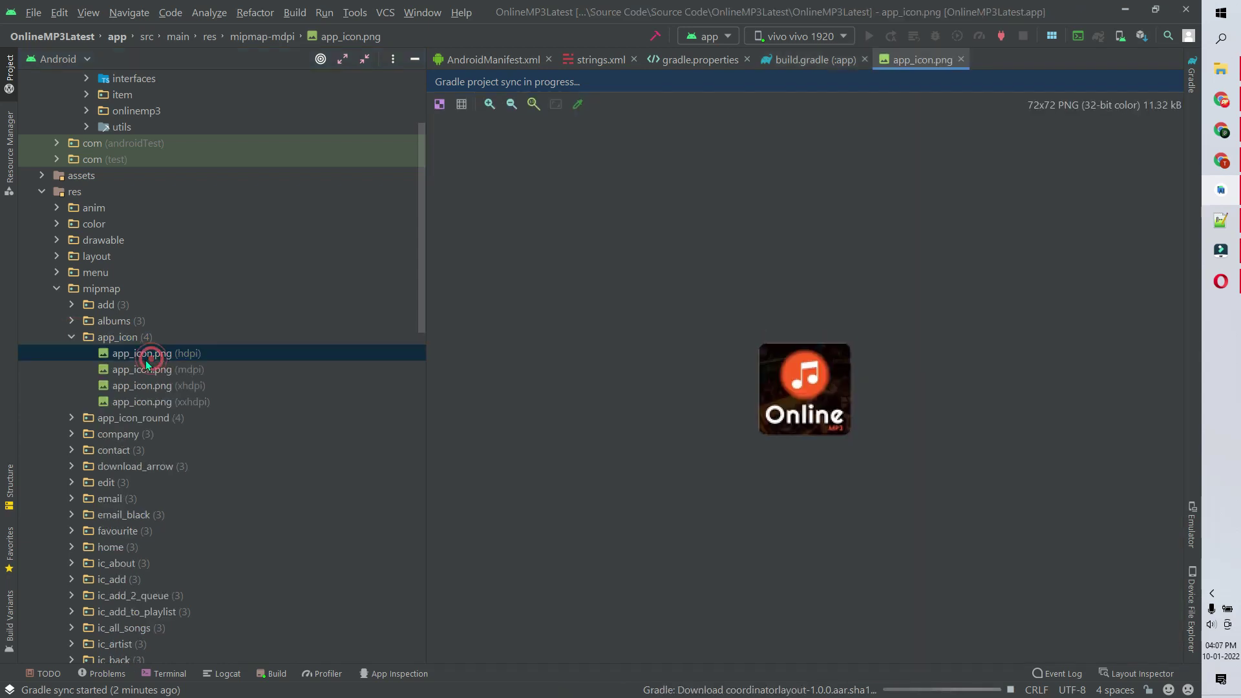
click(963, 59)
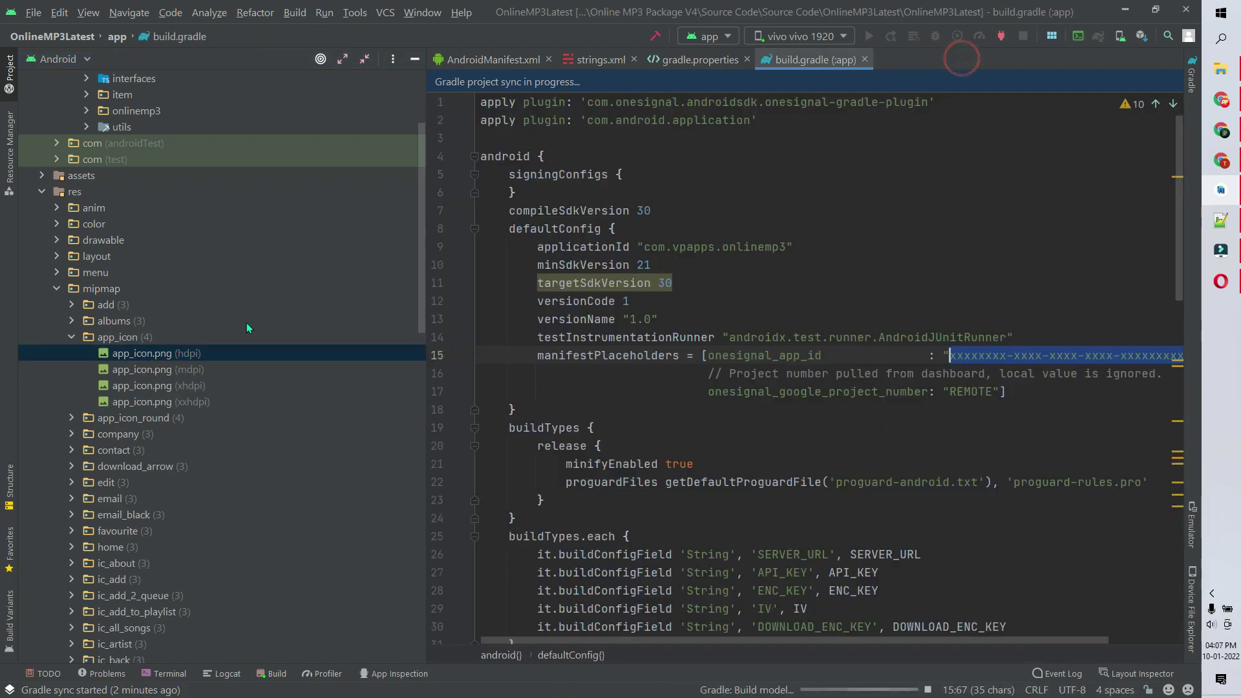
click(73, 337)
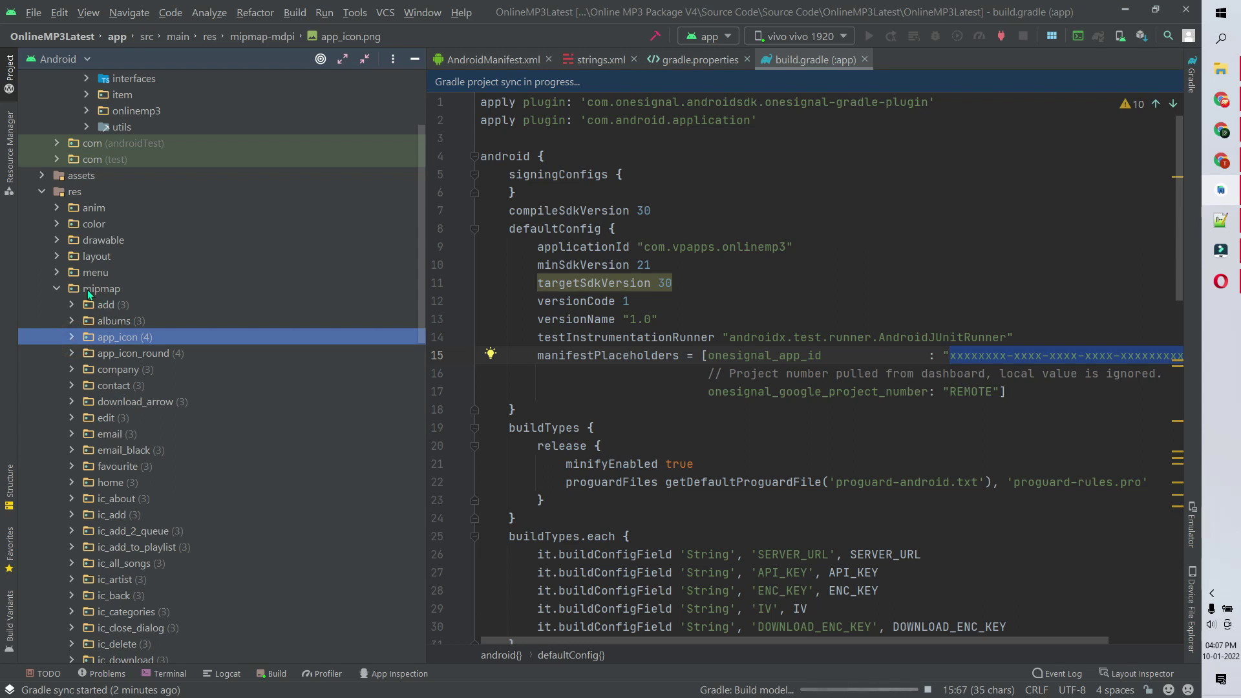
- Reveal the mipmap folder in File Explorer via Open In > Explorer
right_click(90, 292)
mouse_move(192, 548)
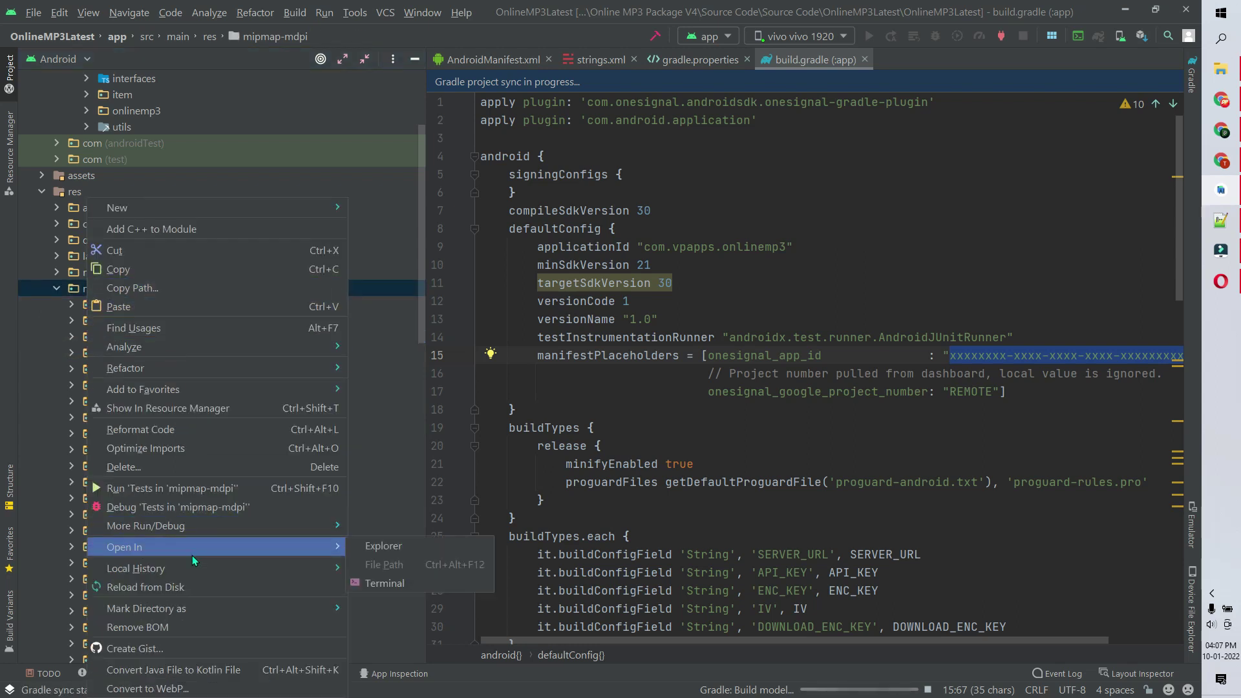
click(387, 546)
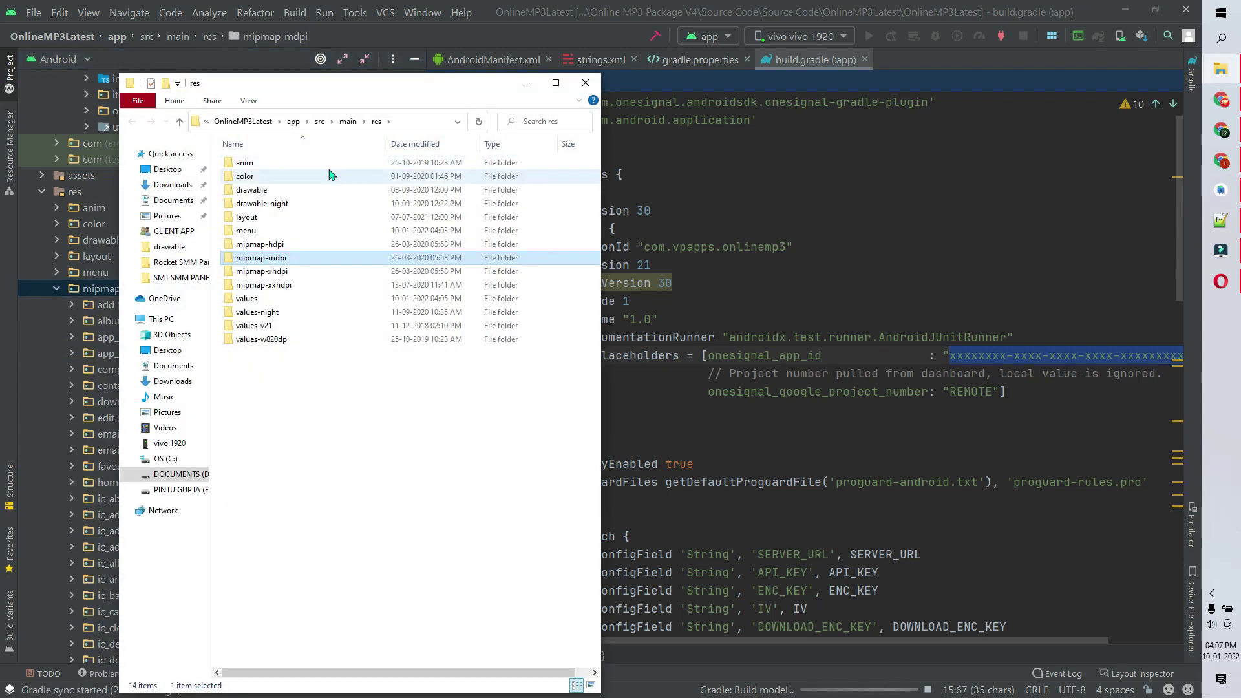
double_click(271, 244)
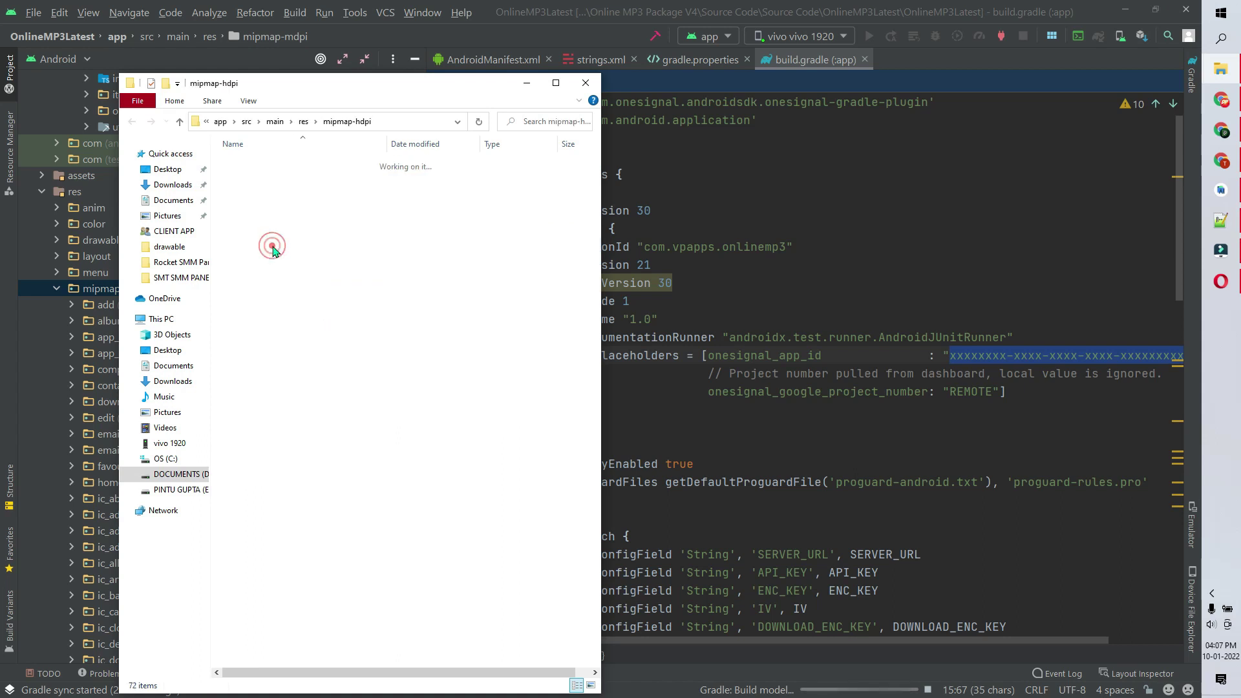
click(556, 83)
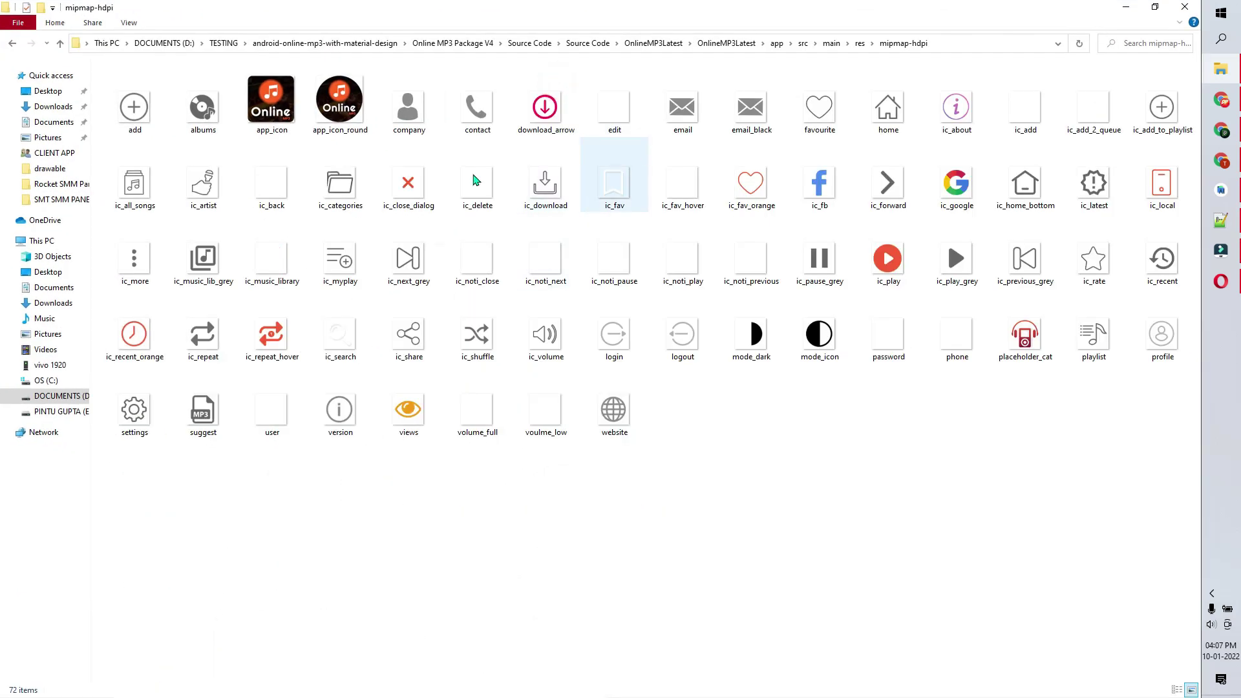
click(282, 123)
click(340, 106)
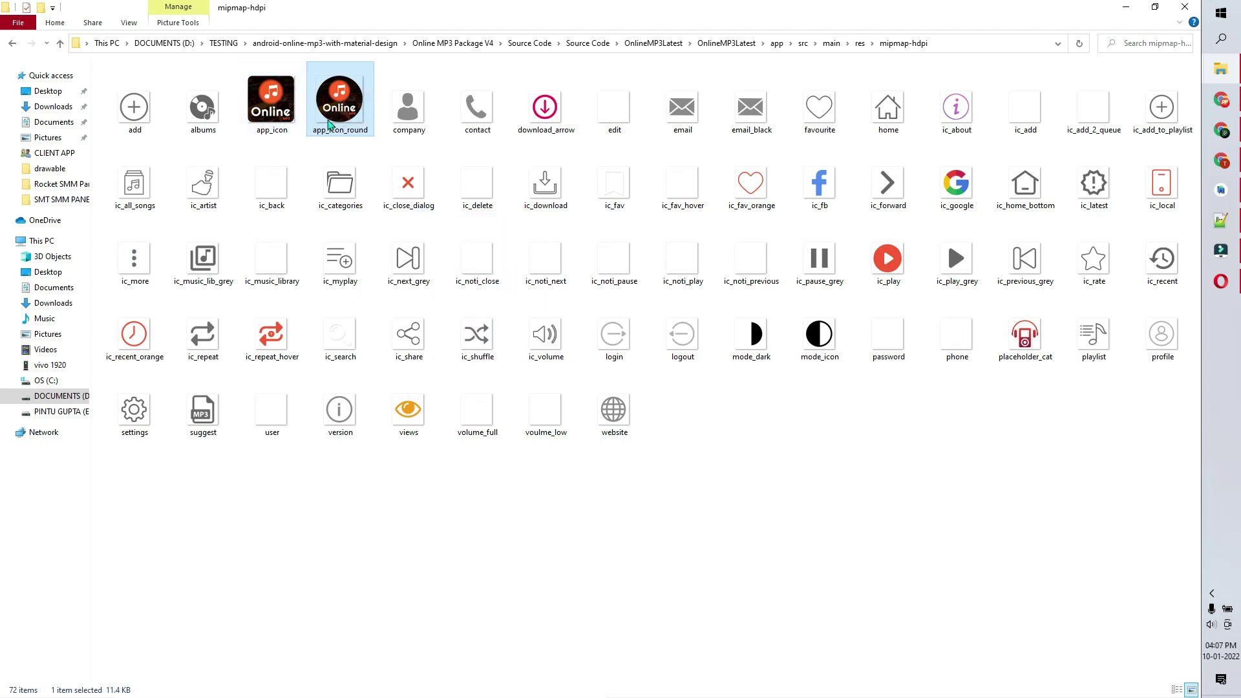
click(274, 89)
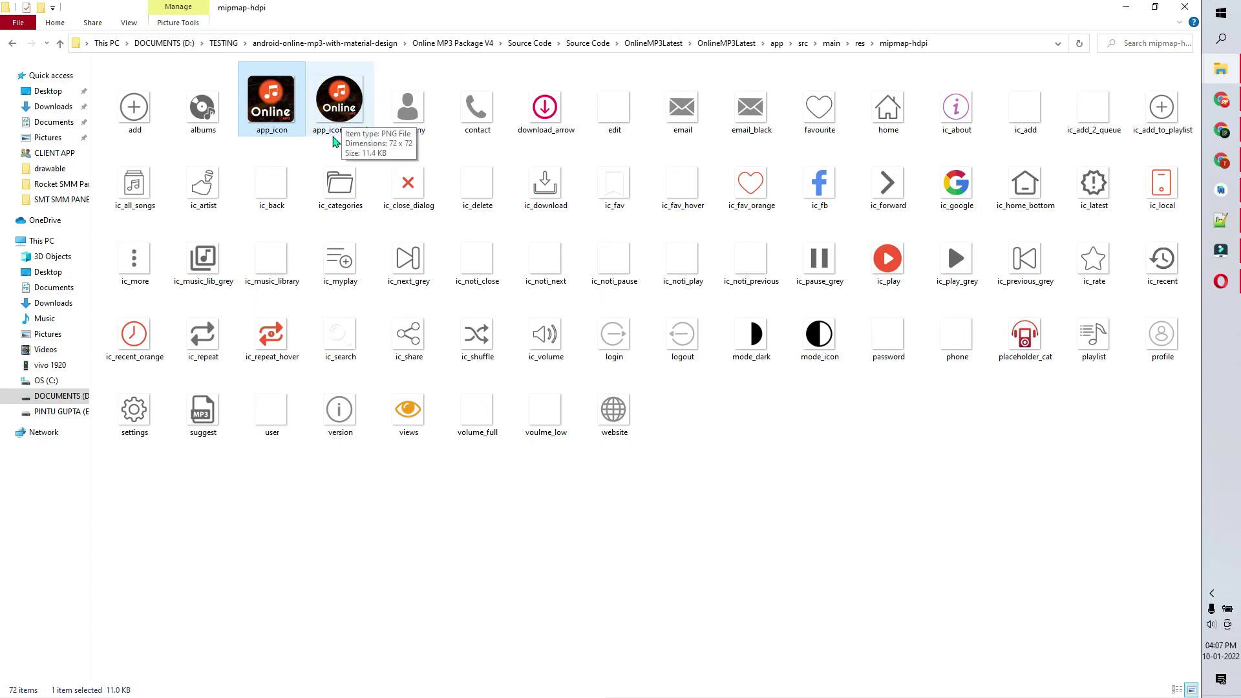
click(60, 44)
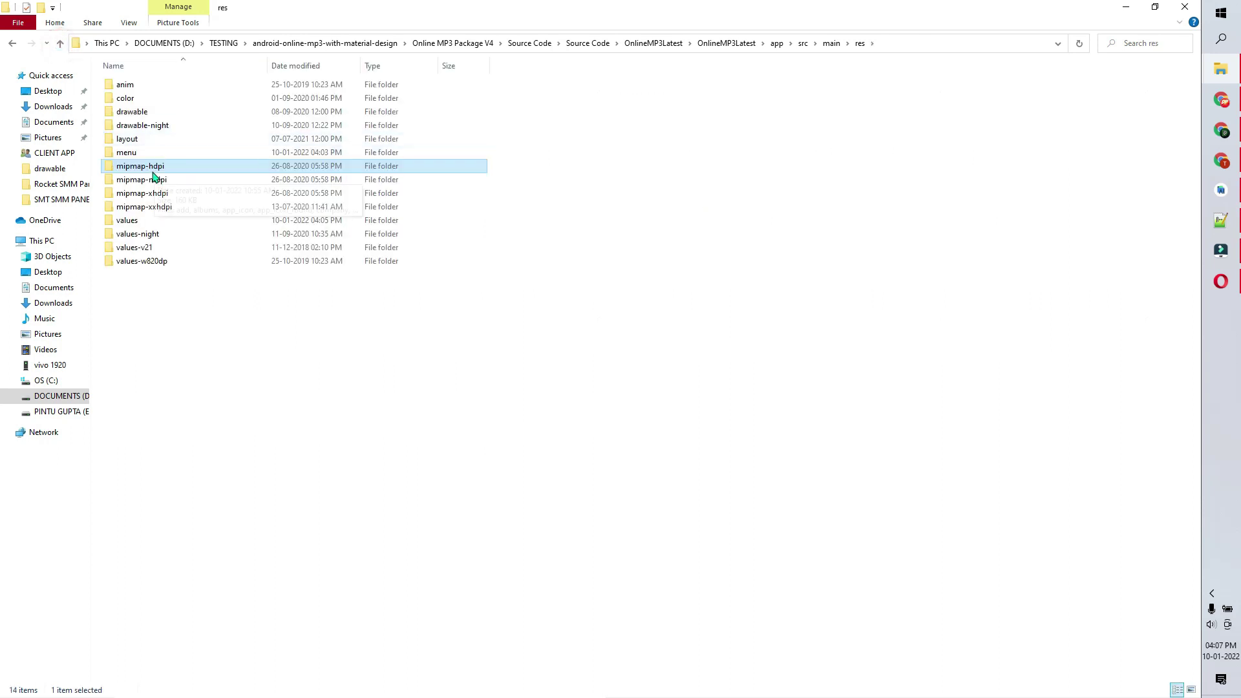
double_click(154, 176)
click(60, 44)
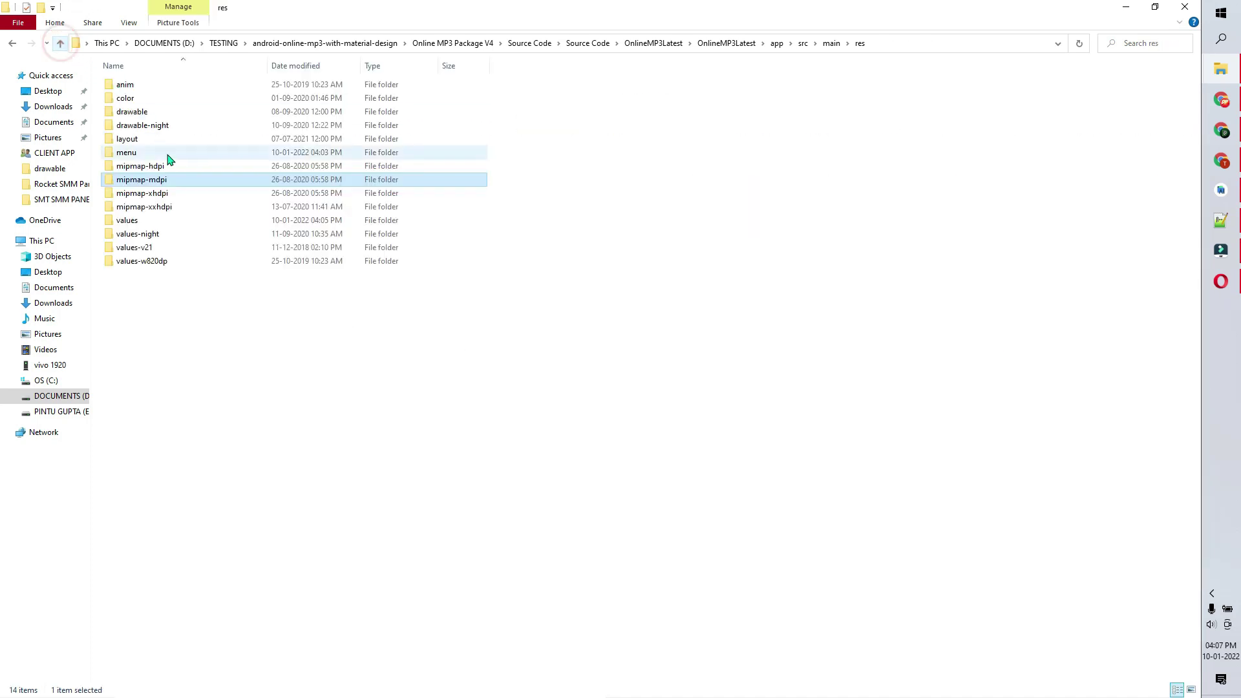
double_click(154, 190)
click(60, 44)
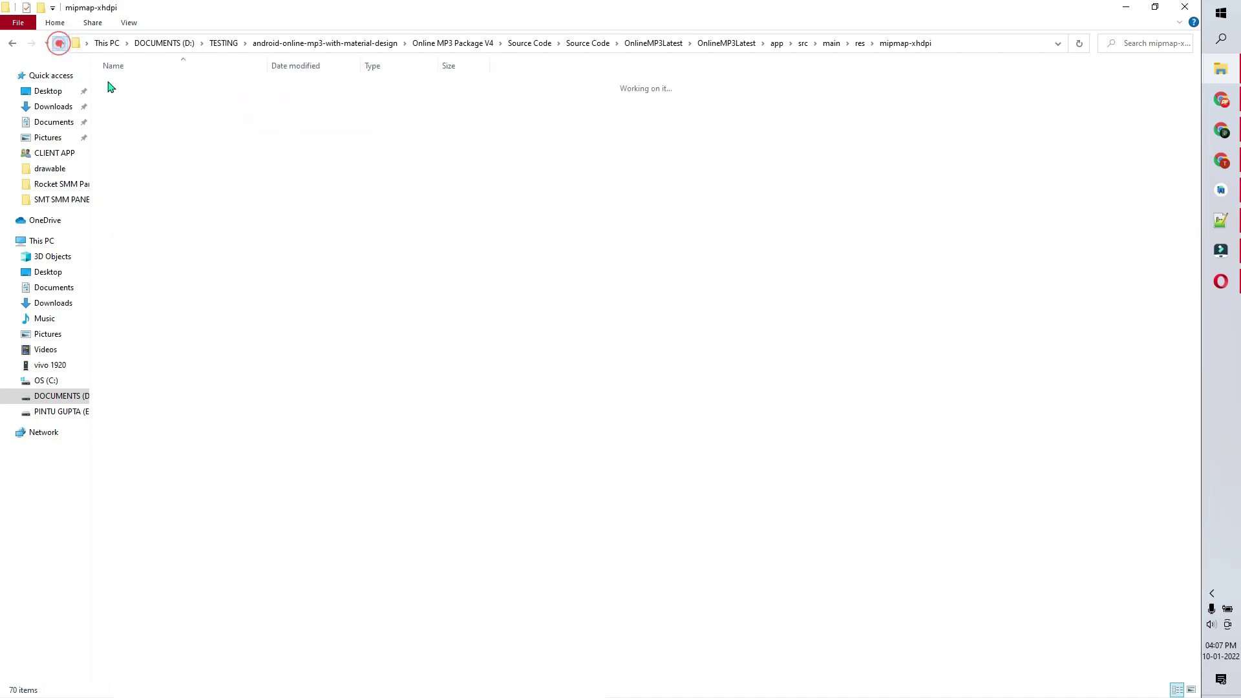
double_click(155, 205)
click(60, 44)
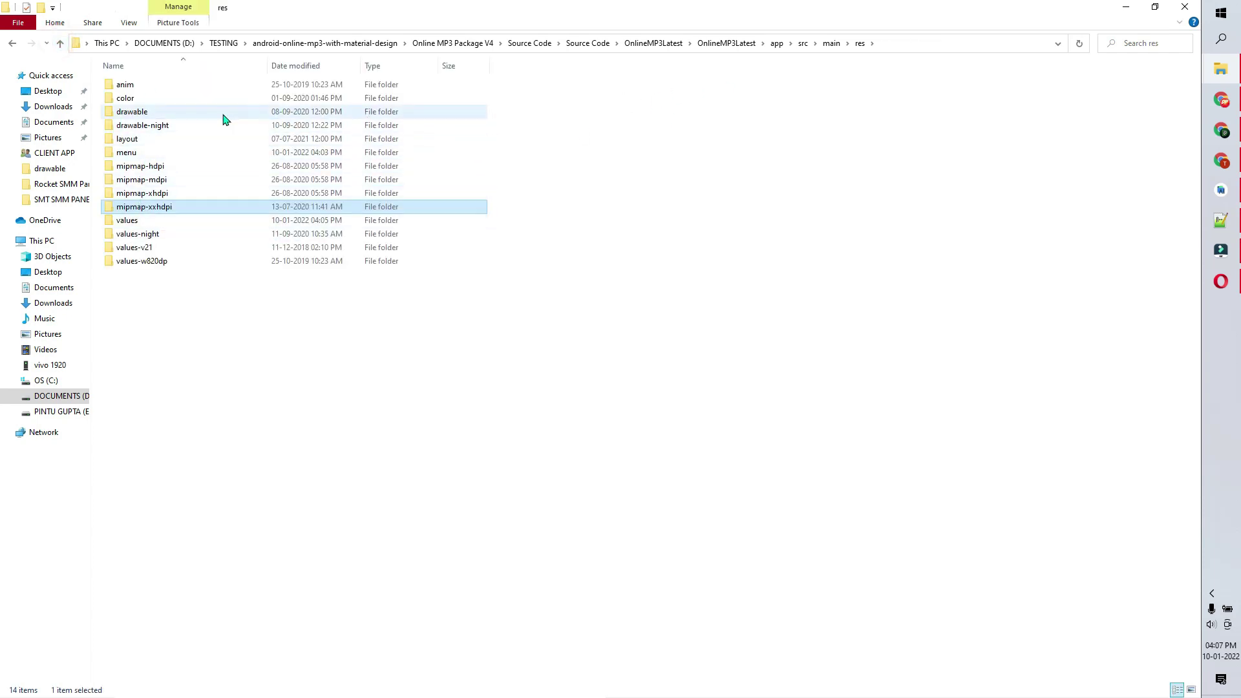
- Open the drawable folder and look through its 44 images, including the splash image
double_click(154, 113)
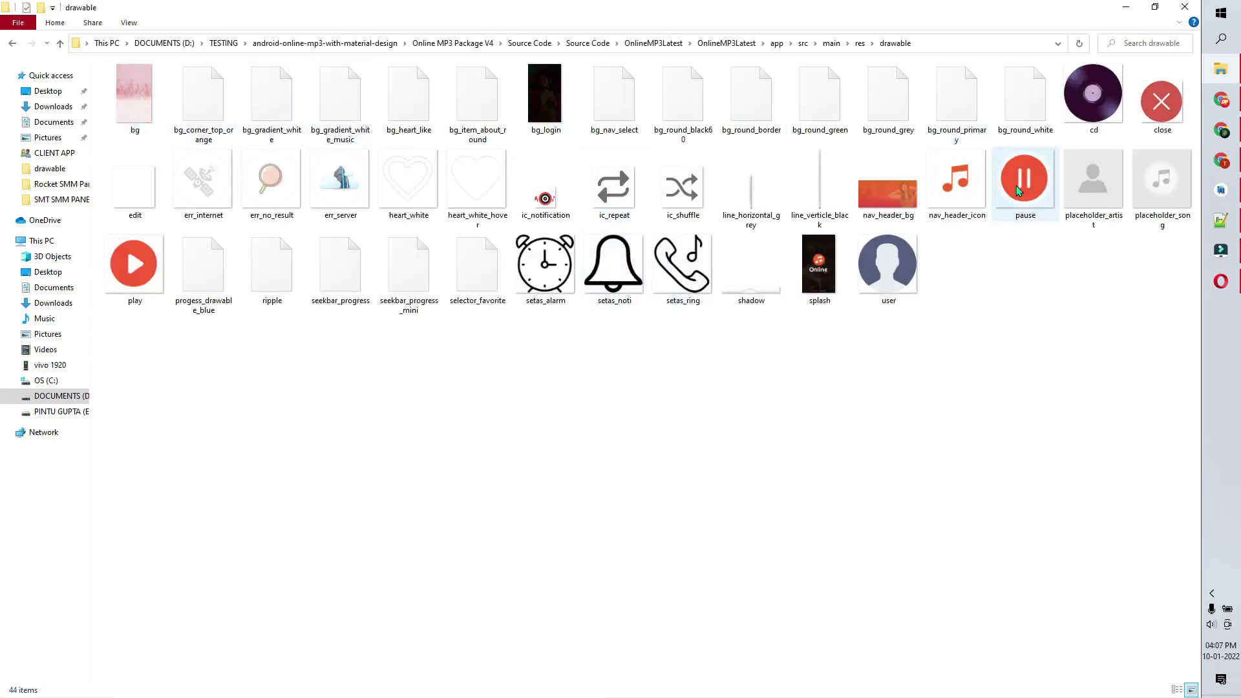
click(822, 273)
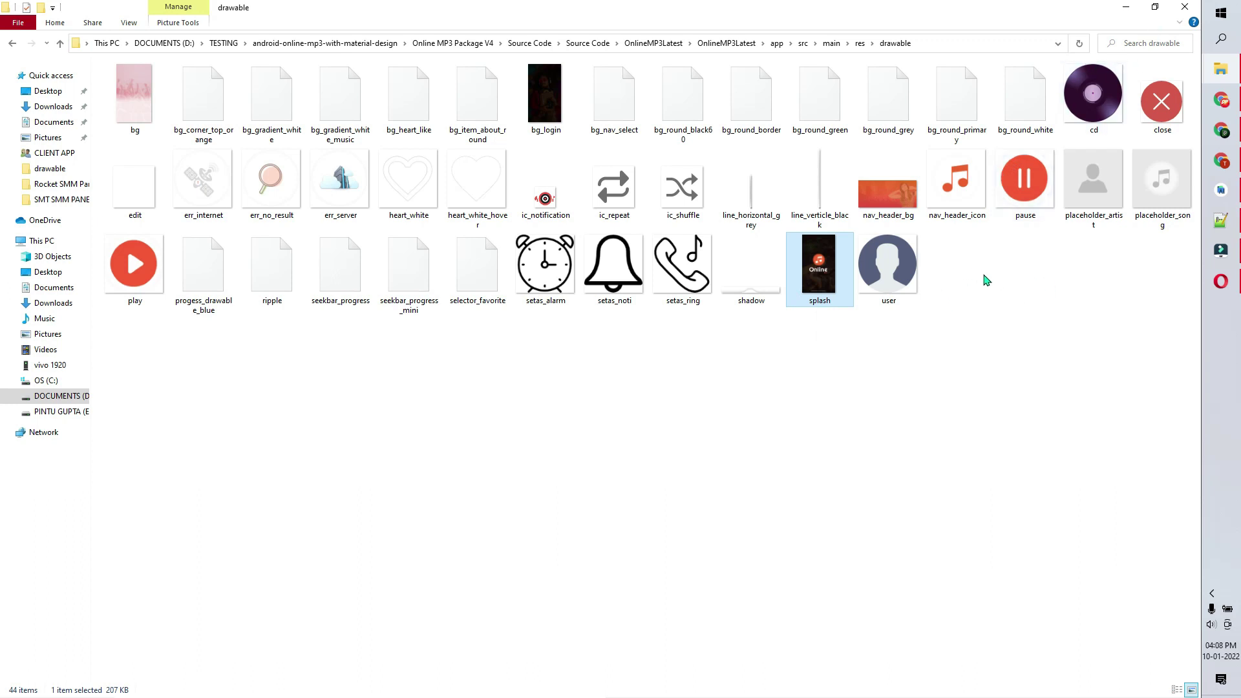
drag(1154, 251, 121, 62)
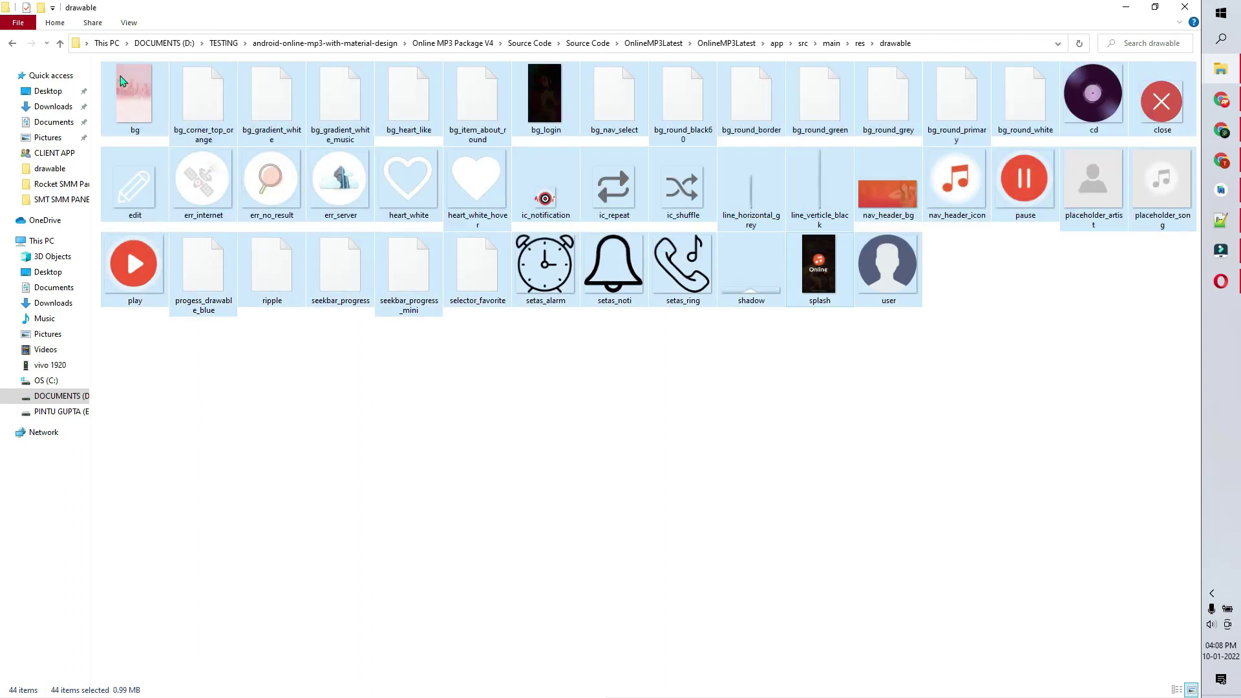
click(187, 448)
drag(1163, 336, 123, 178)
- Select the package name com.test.onlinemp3 on line 3 of AndroidManifest.xml
click(792, 412)
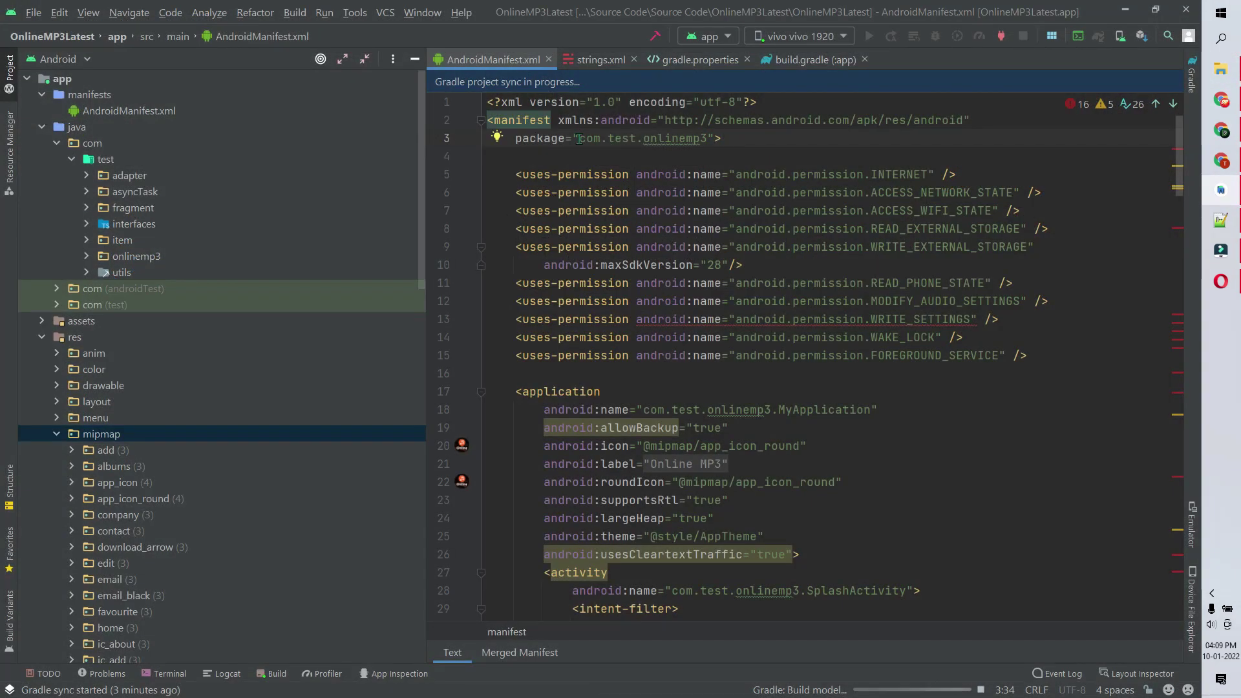
drag(579, 139, 686, 138)
click(707, 137)
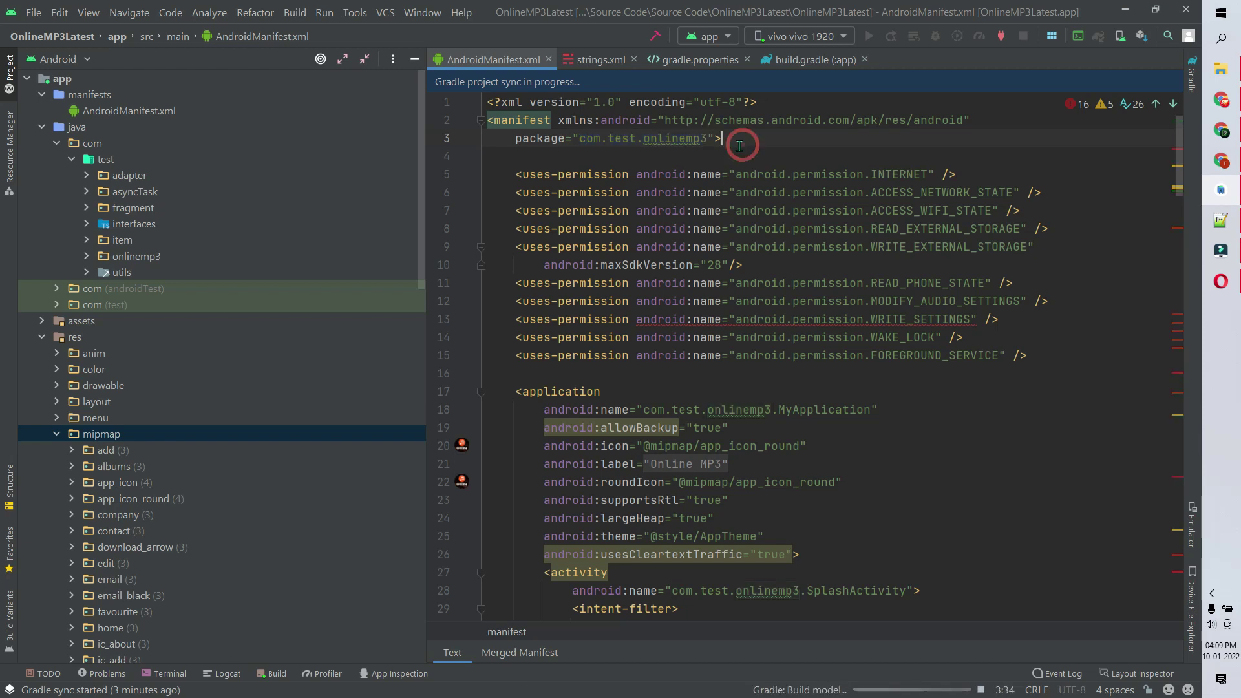
drag(707, 138, 569, 136)
key(ctrl+c)
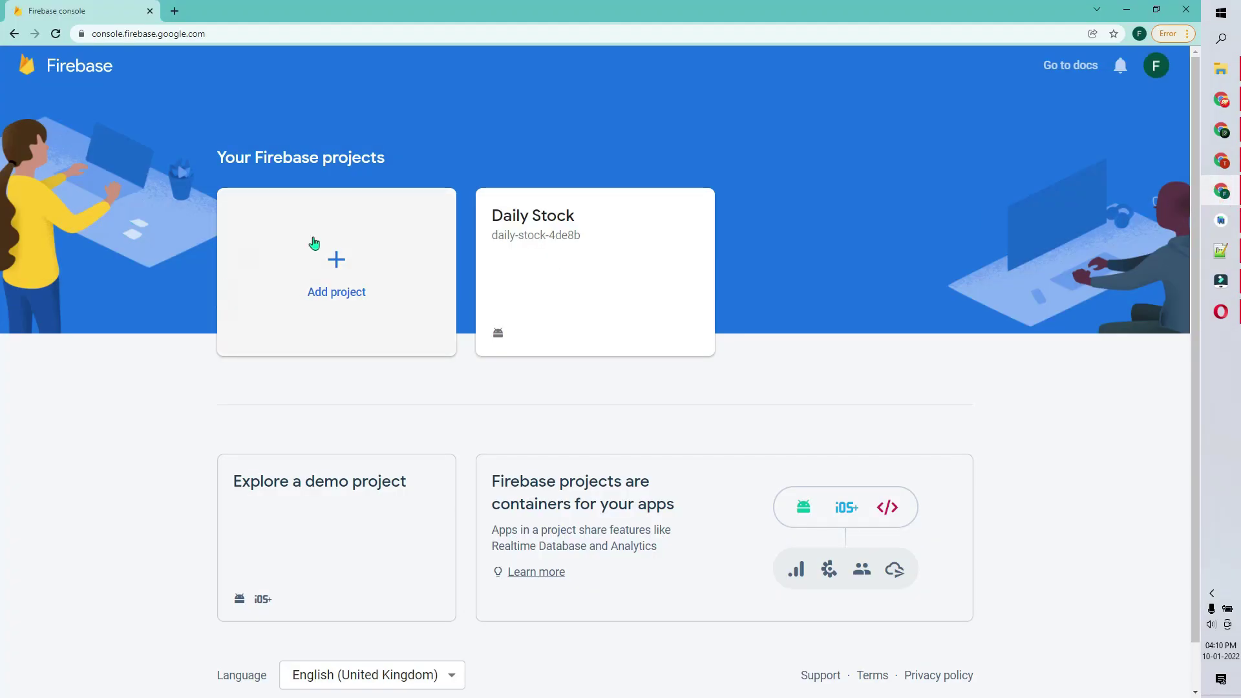
- Create the Firebase project 'music' with the Default Account for Firebase analytics account
click(326, 278)
click(260, 382)
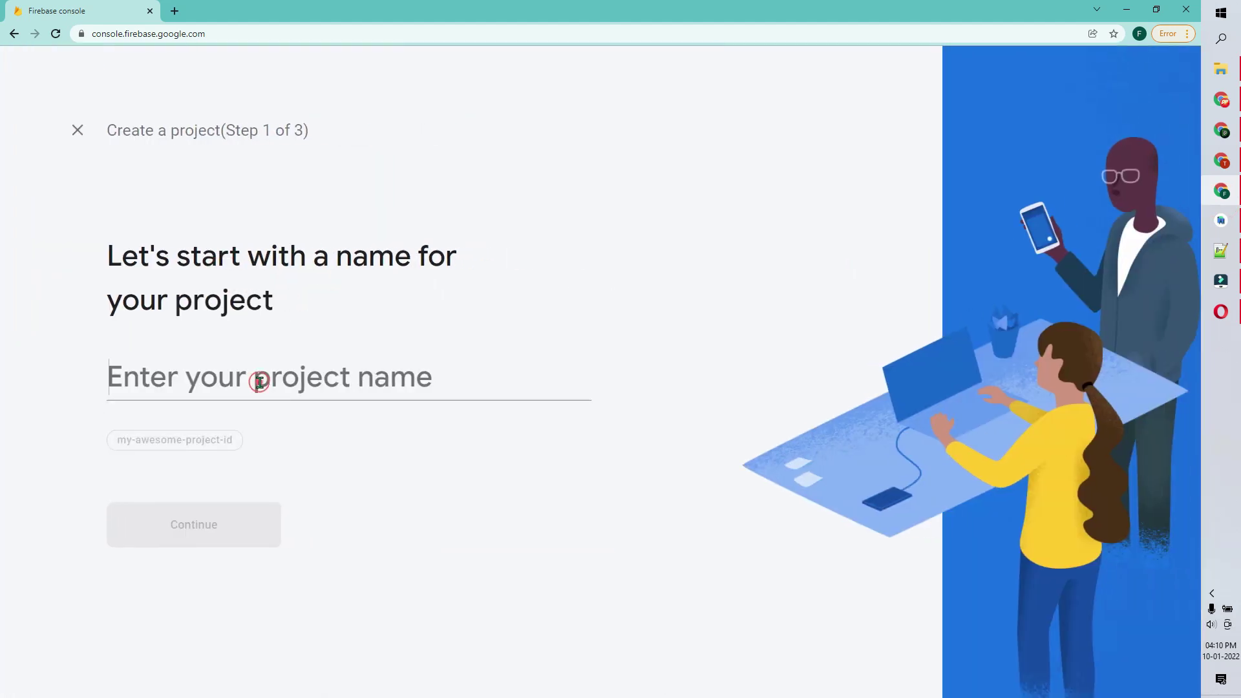
text(musi)
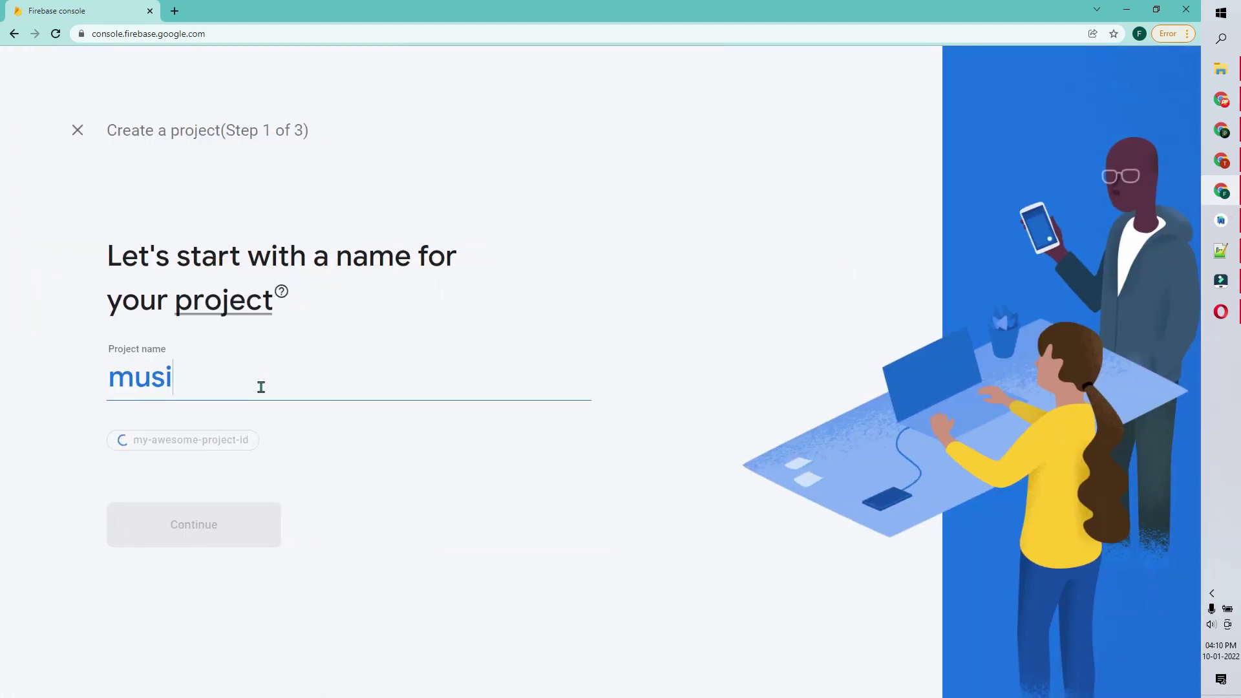
text(c)
click(149, 517)
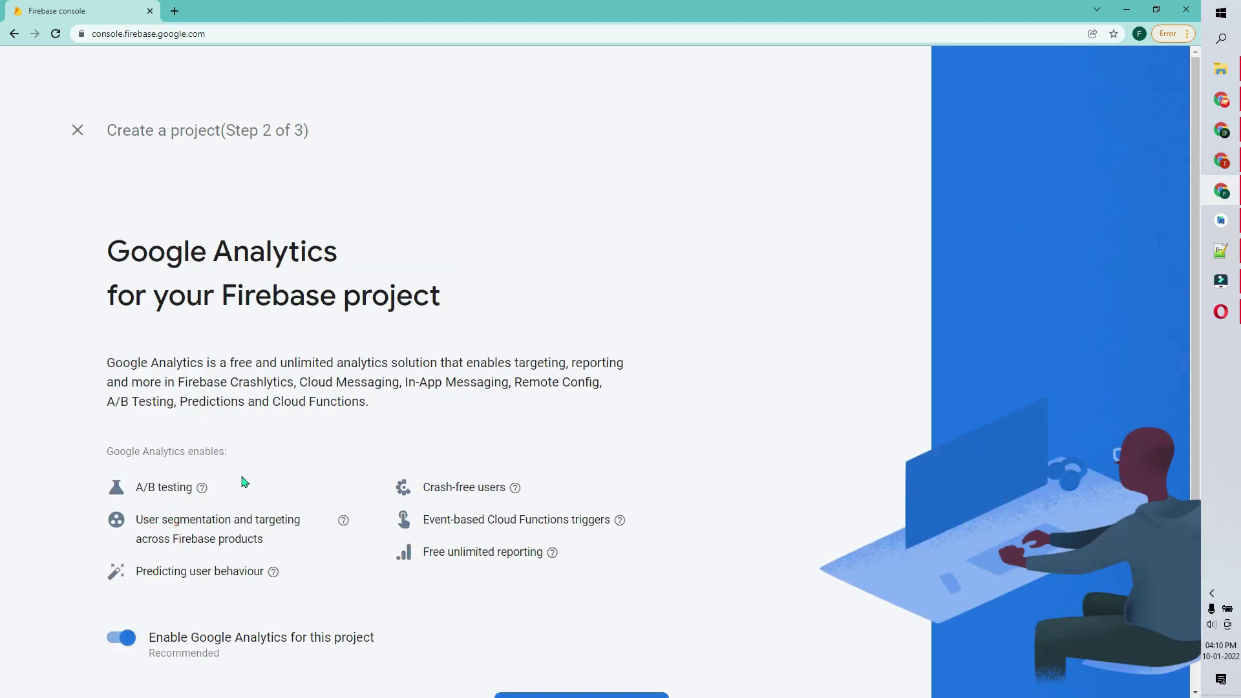
scroll(616, 647, down, 2)
click(613, 632)
click(325, 365)
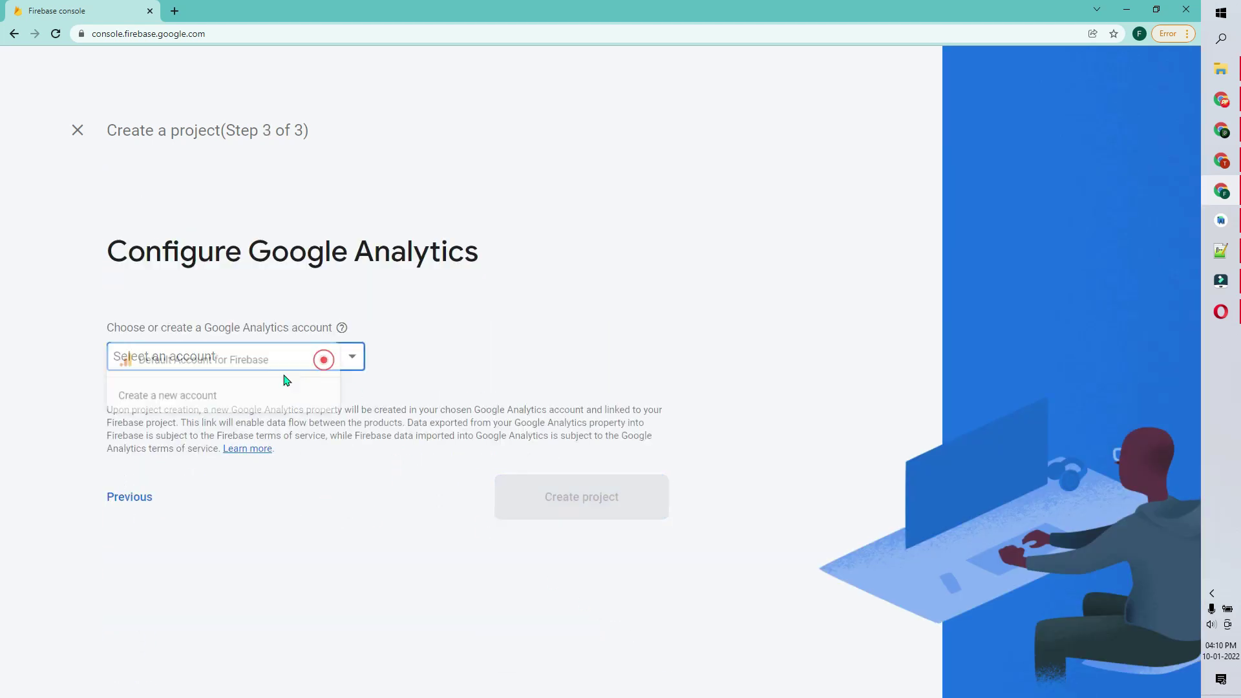
click(238, 366)
click(612, 550)
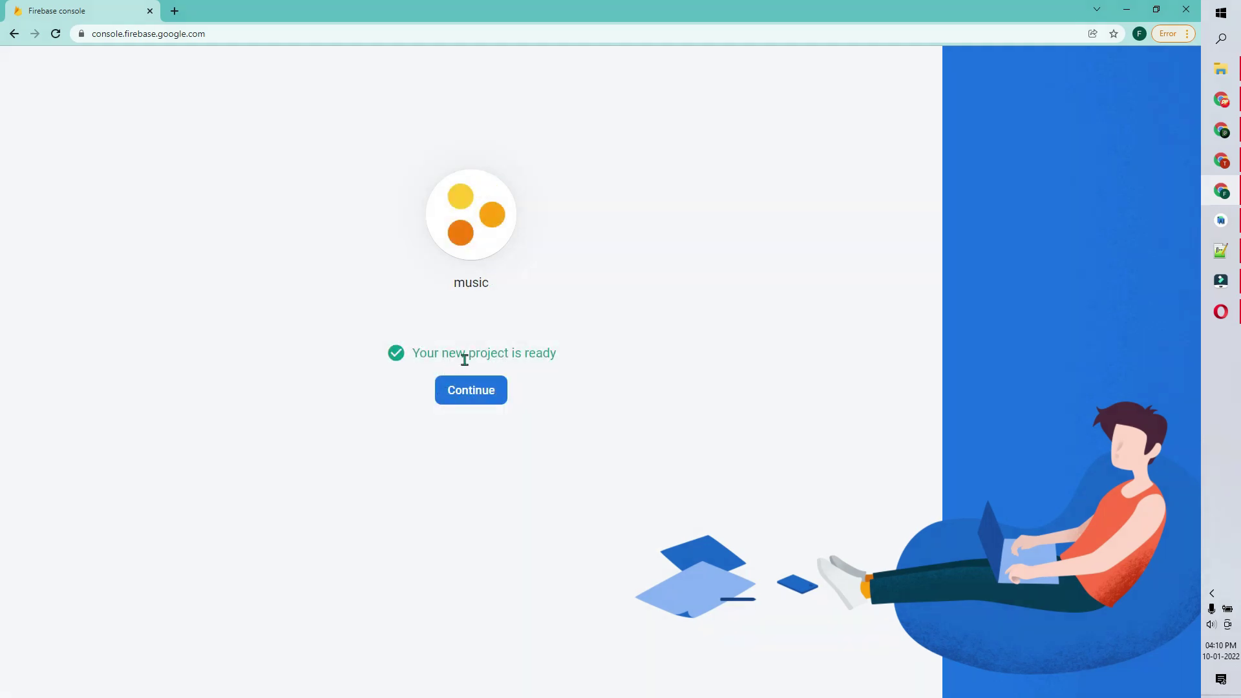
click(492, 395)
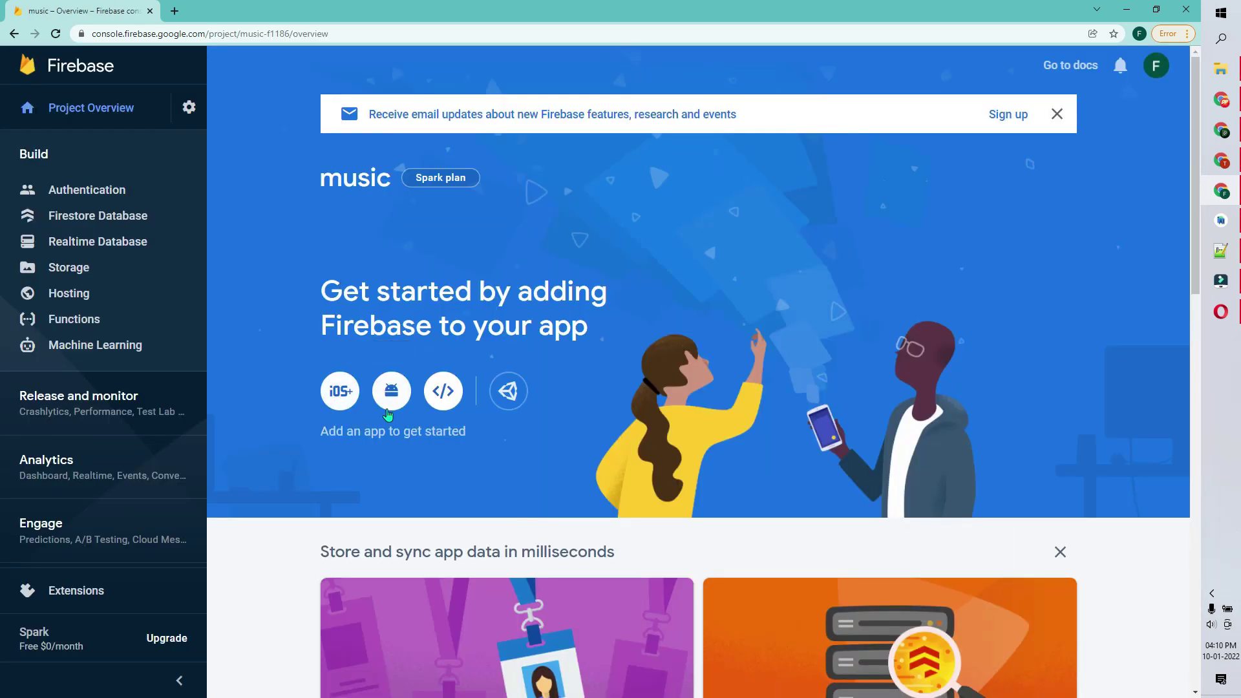
- Register Android app com.test.onlinemp3 in the music project and download google-services.json
click(390, 392)
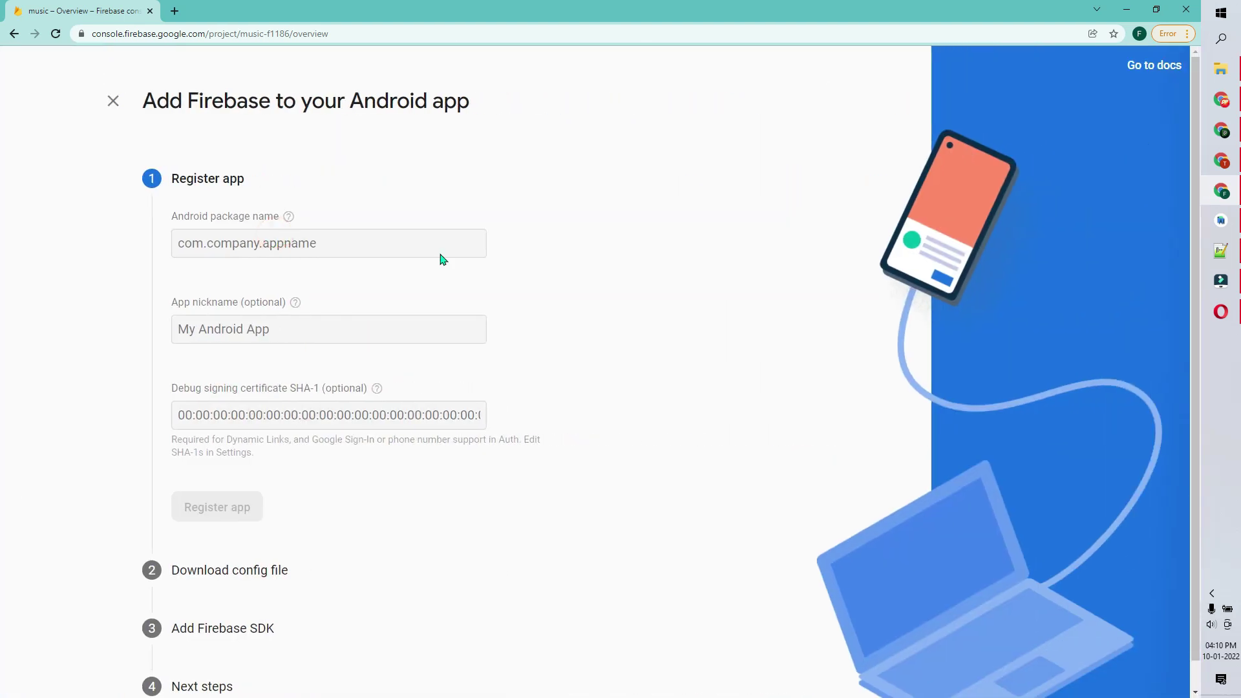
click(1221, 220)
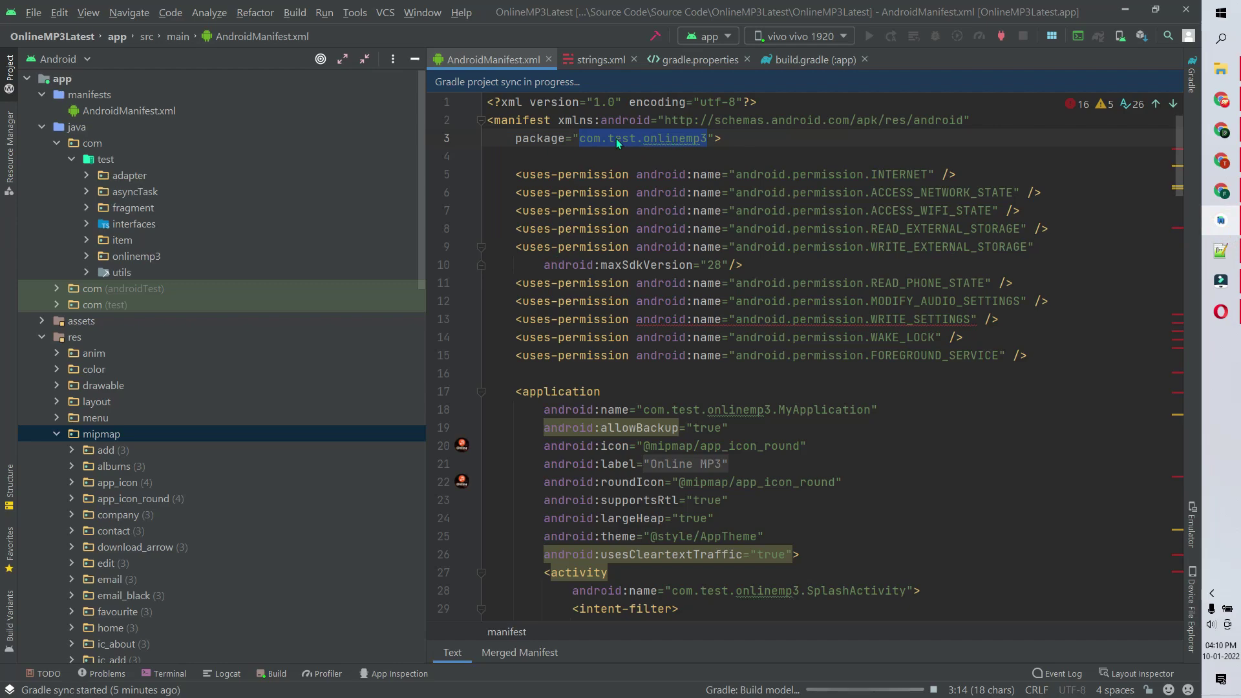
click(1125, 11)
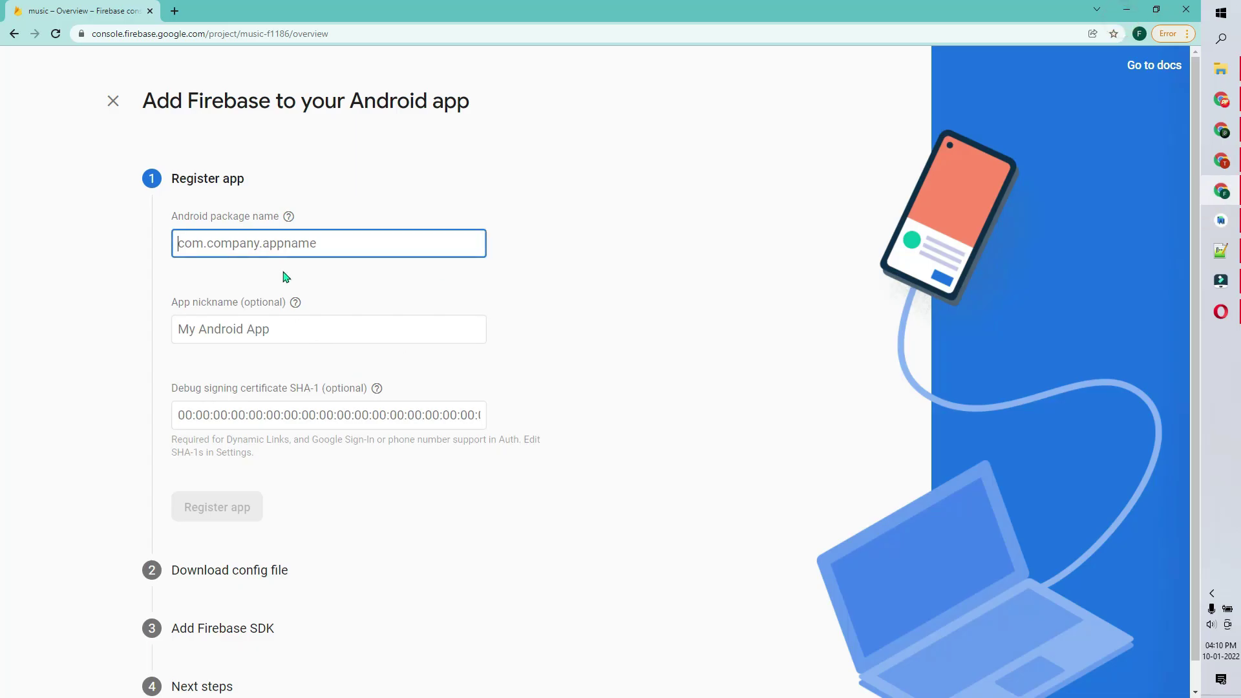
key(ctrl+v)
click(240, 331)
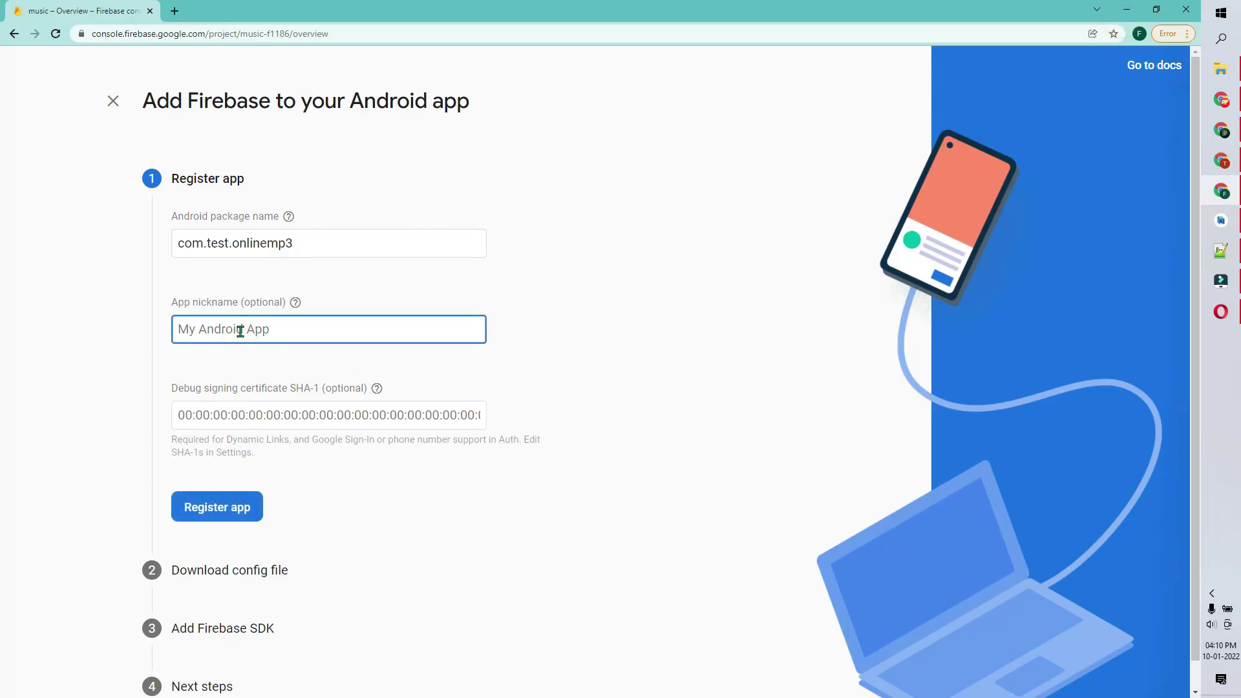
click(237, 508)
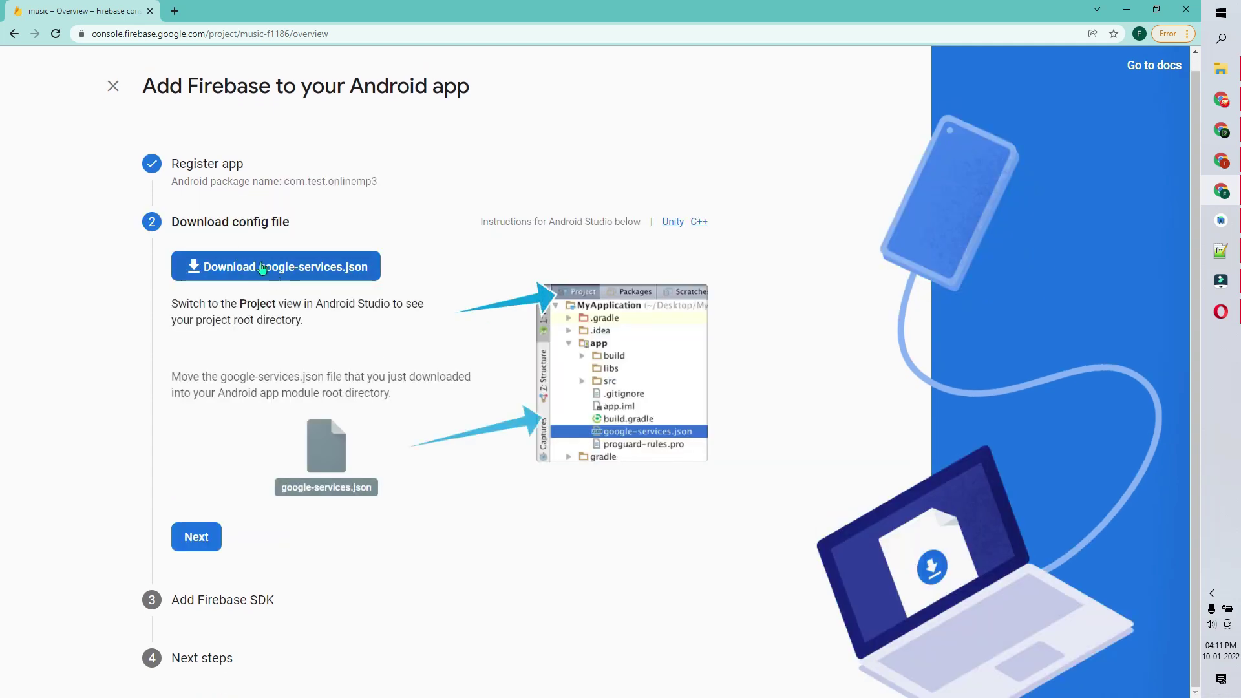
click(273, 270)
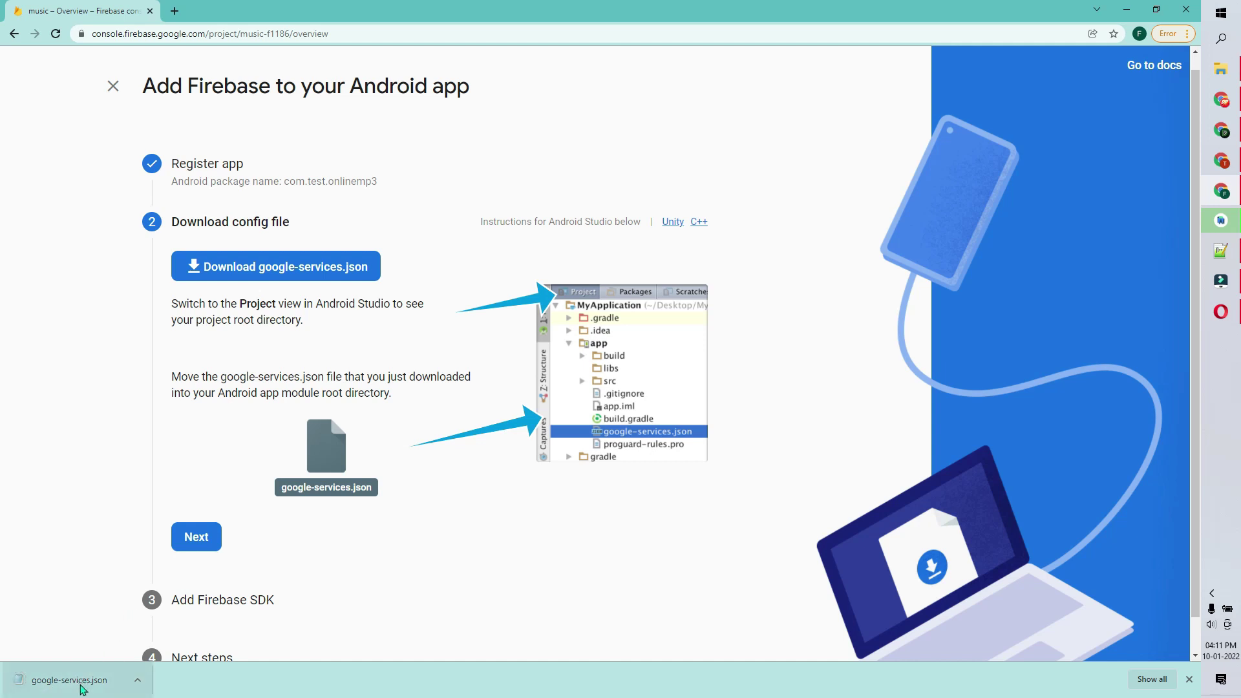
- Copy the entire contents of the downloaded google-services.json
click(104, 684)
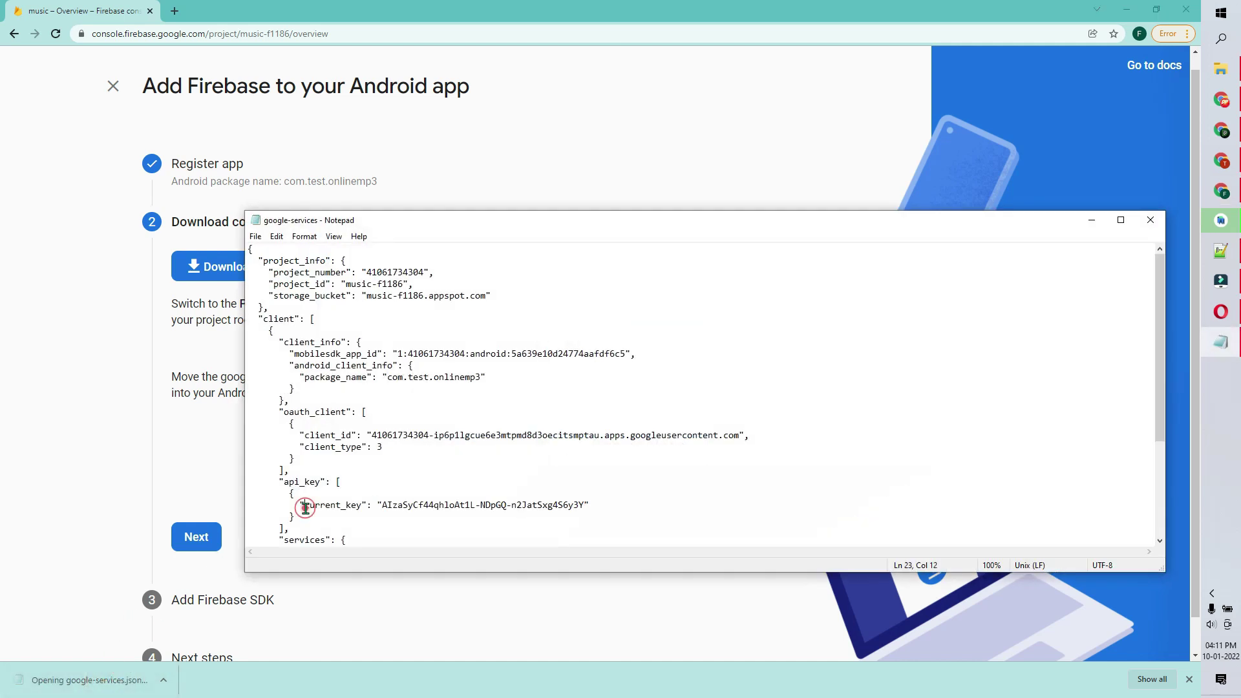
key(ctrl+a)
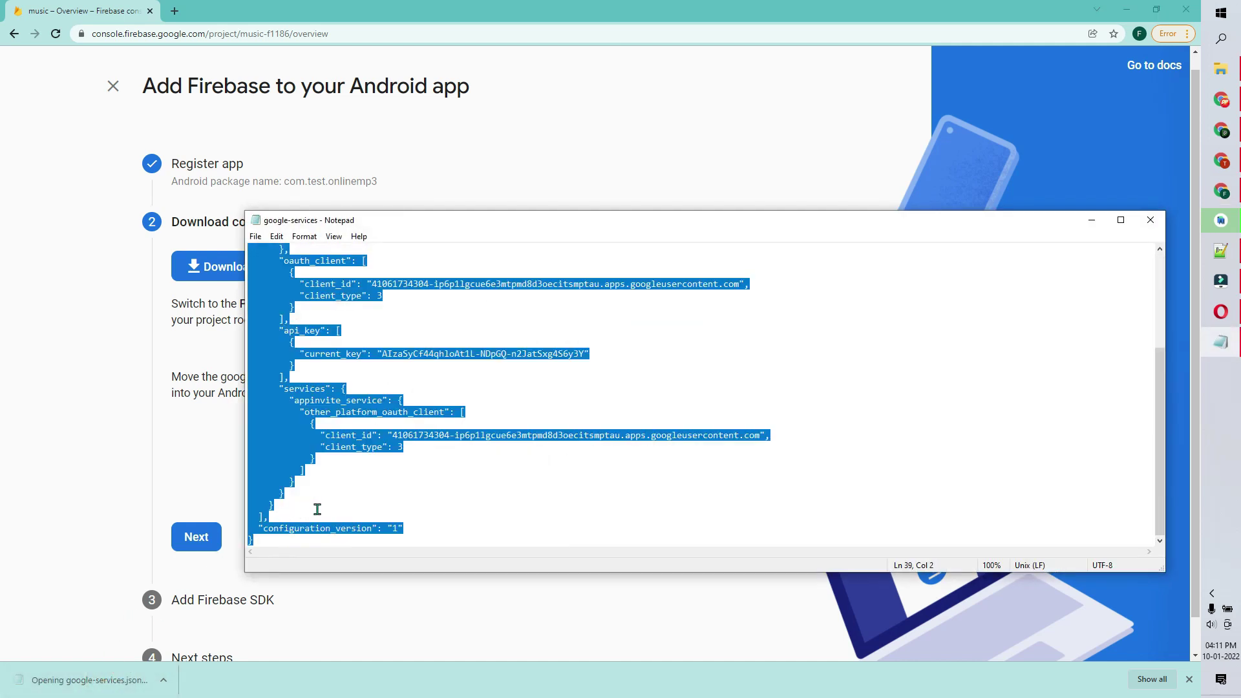
click(1151, 220)
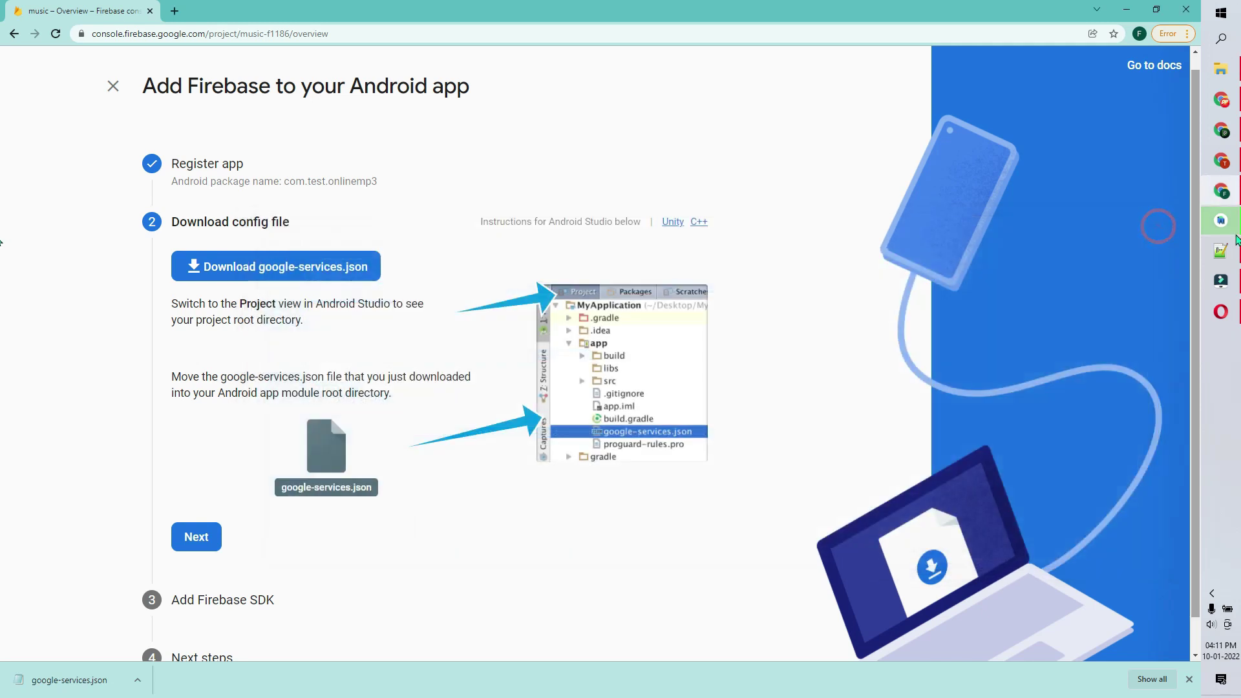
- Replace the contents of app/google-services.json with the new Firebase config in Project view
click(1237, 217)
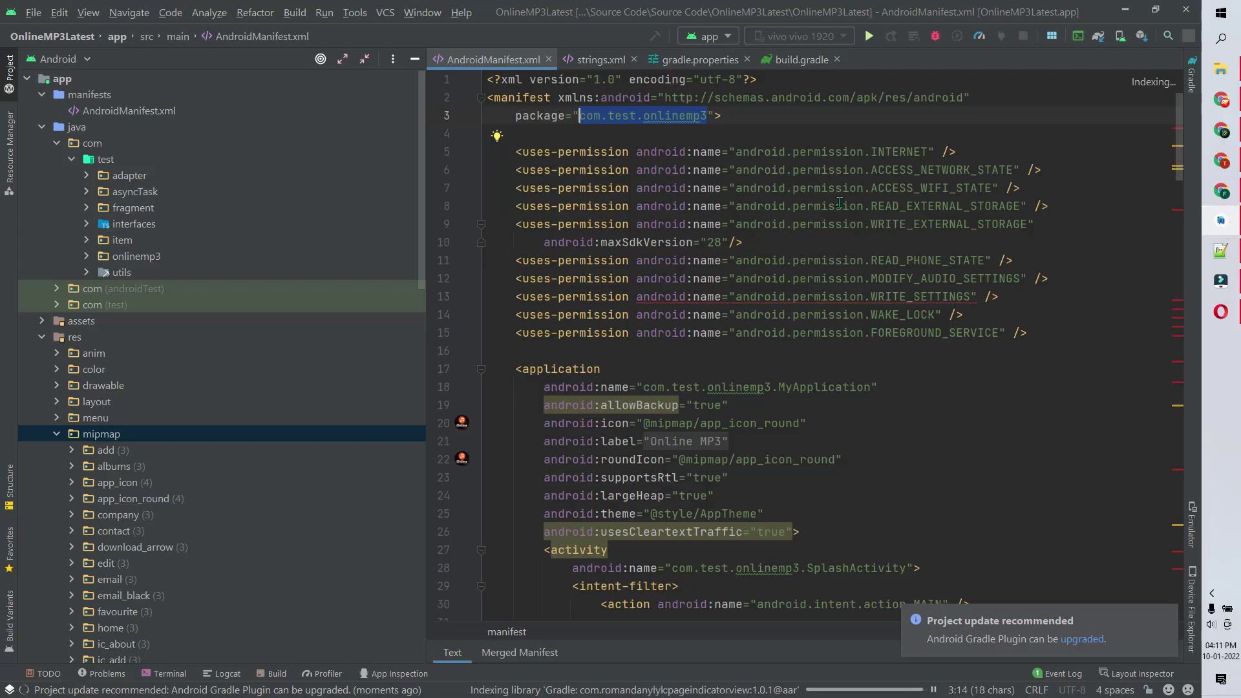
click(1167, 615)
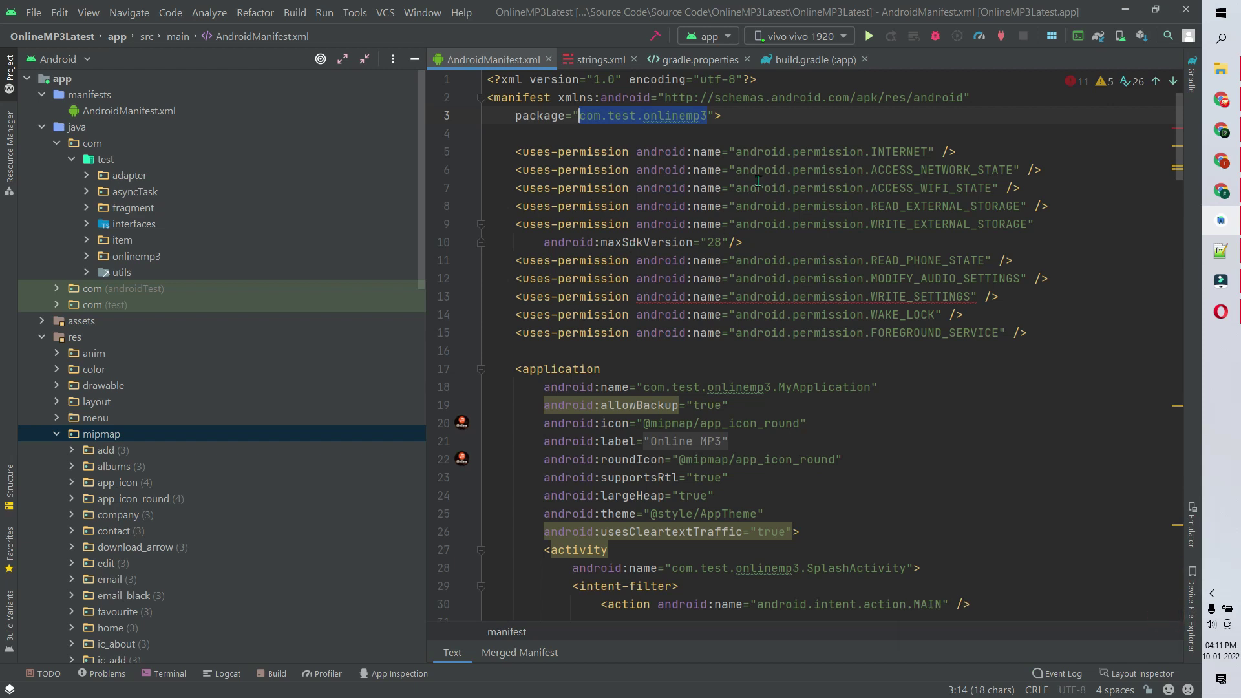
click(57, 62)
click(62, 81)
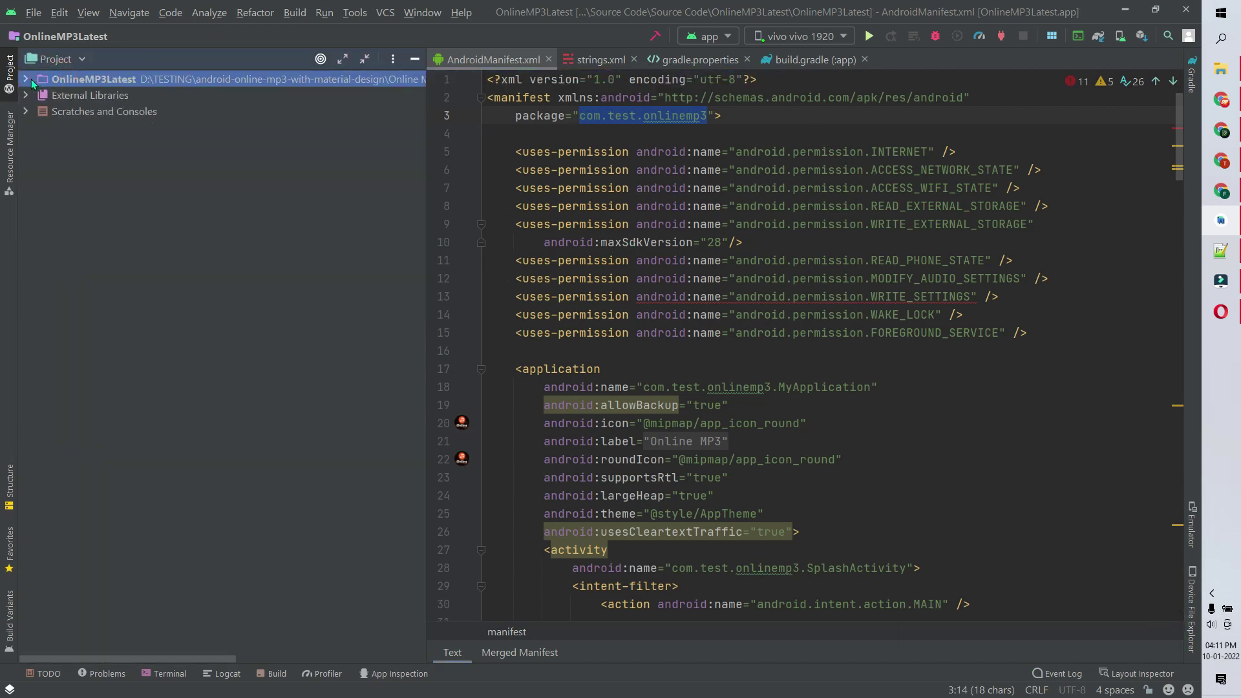
click(31, 80)
click(38, 95)
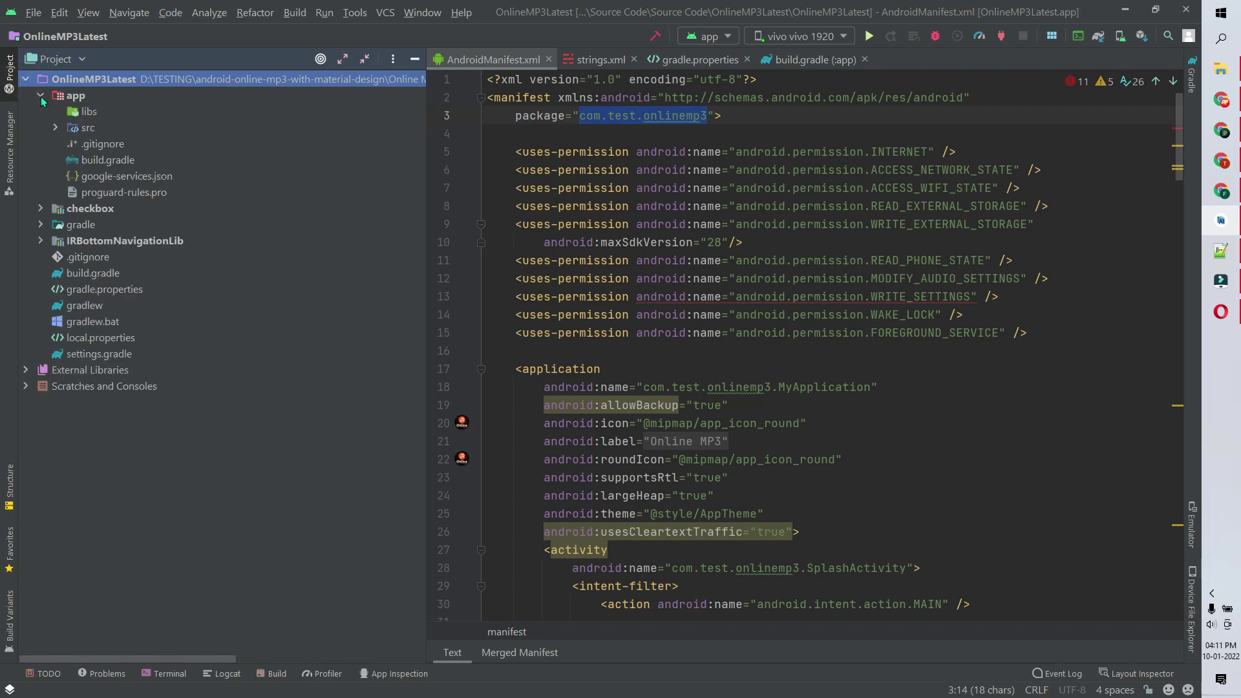
double_click(133, 177)
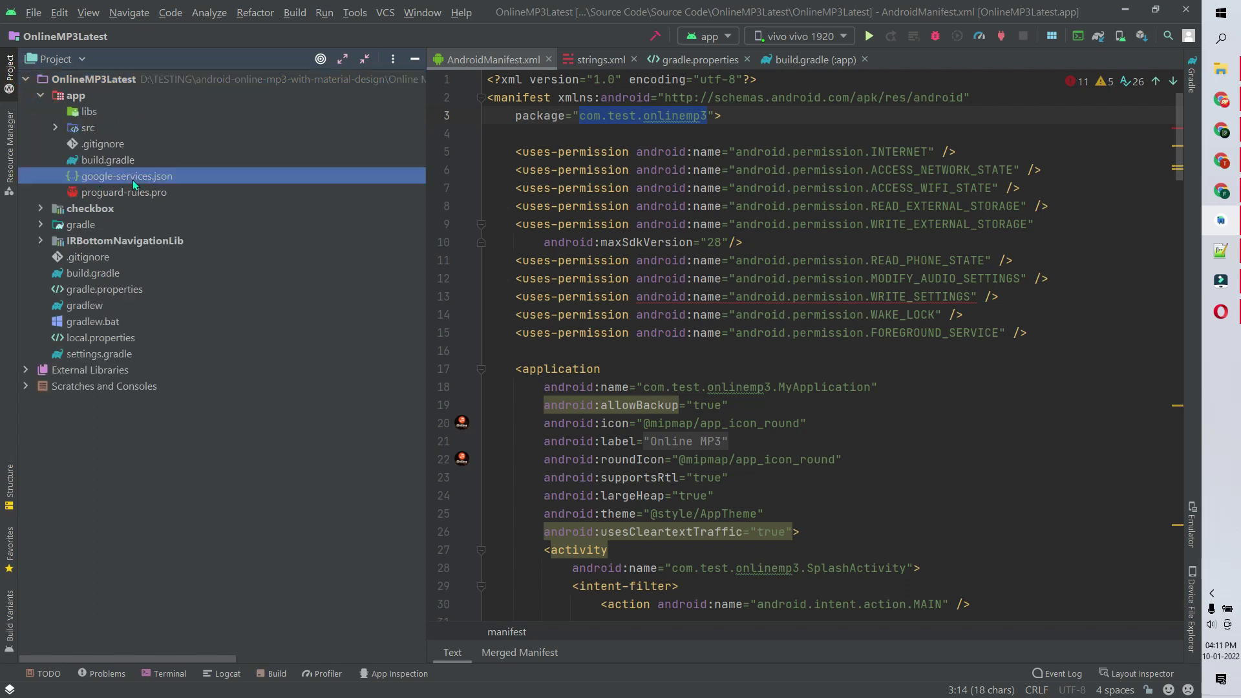
click(714, 279)
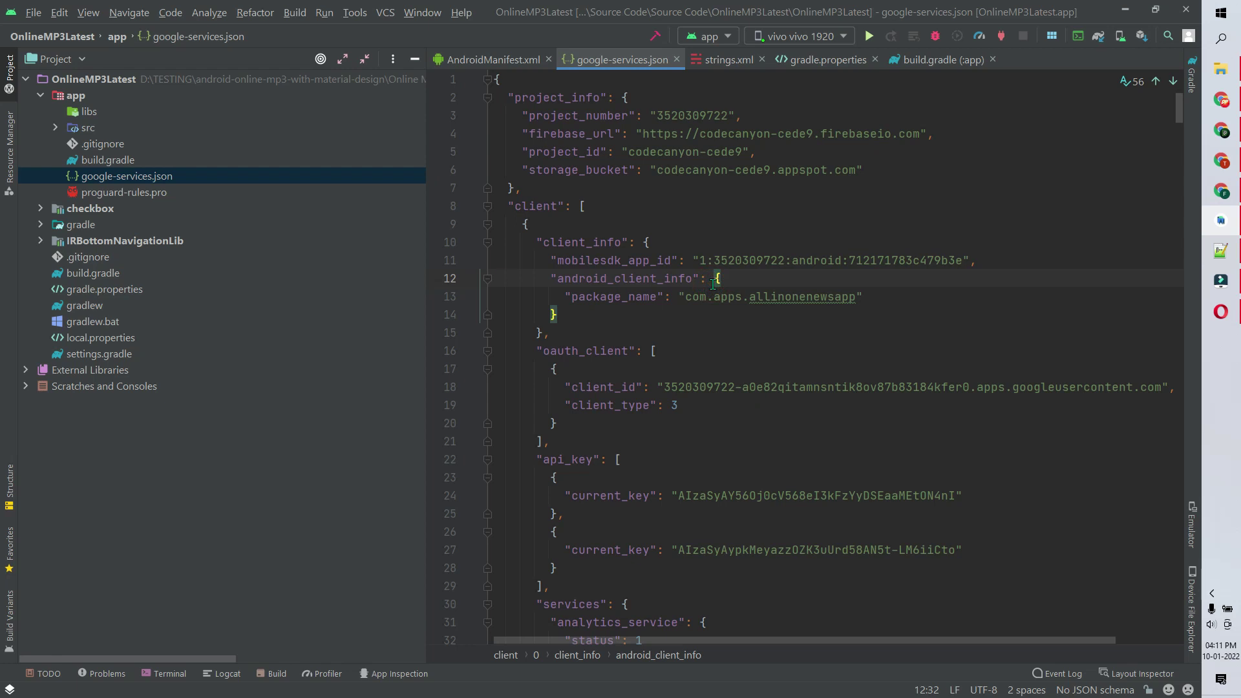
key(ctrl+a)
key(BackSpace)
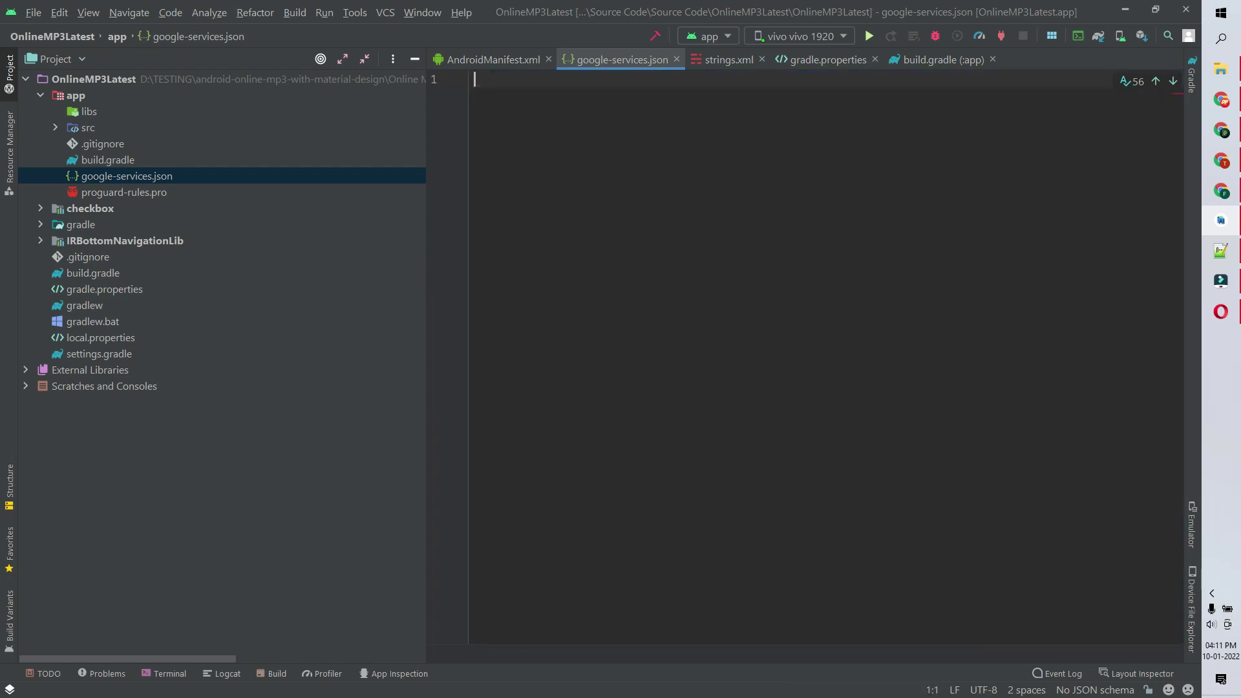
key(ctrl+v)
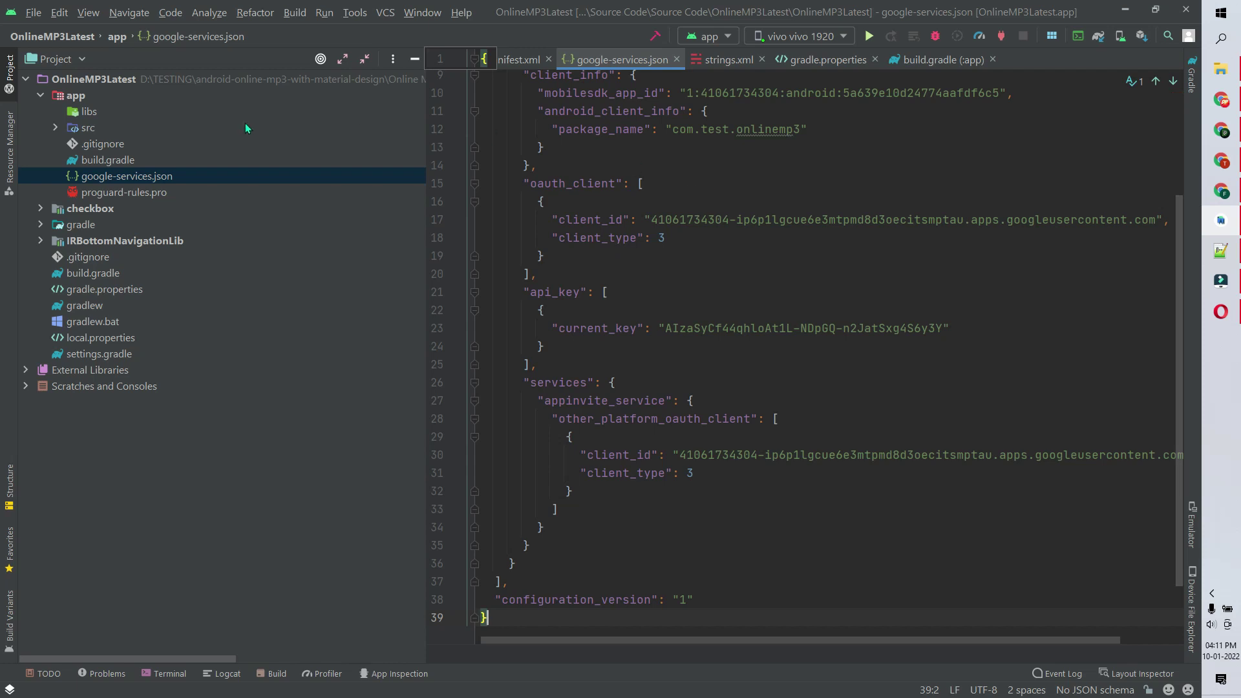
- Switch the project tree back to Android view and return to Firebase setup
click(56, 58)
click(52, 222)
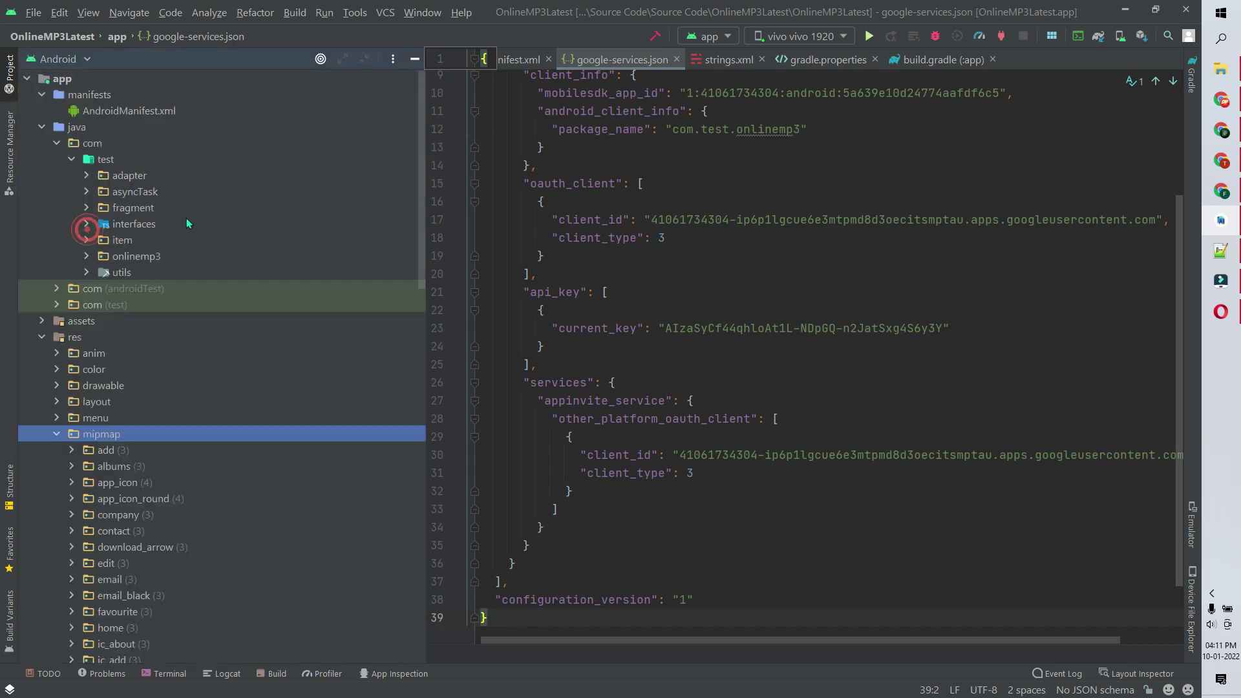
click(1125, 9)
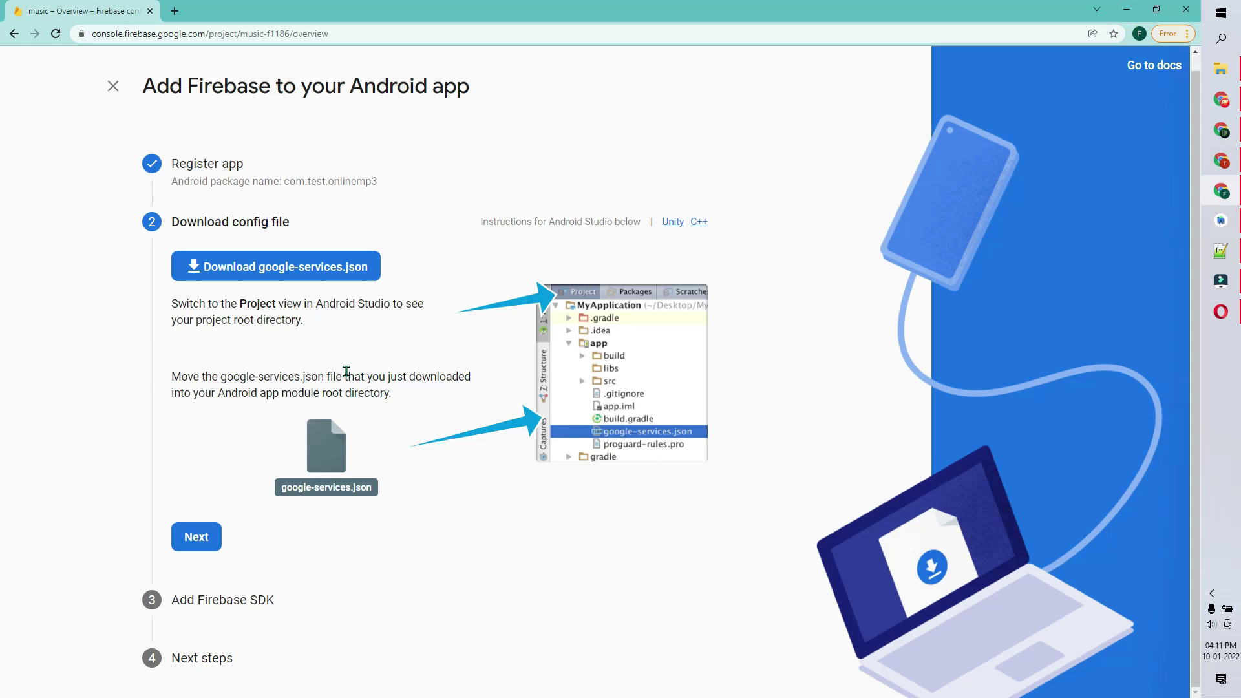
- Finish the Add Firebase SDK step and continue to the music project's console
click(197, 537)
scroll(220, 556, down, 9)
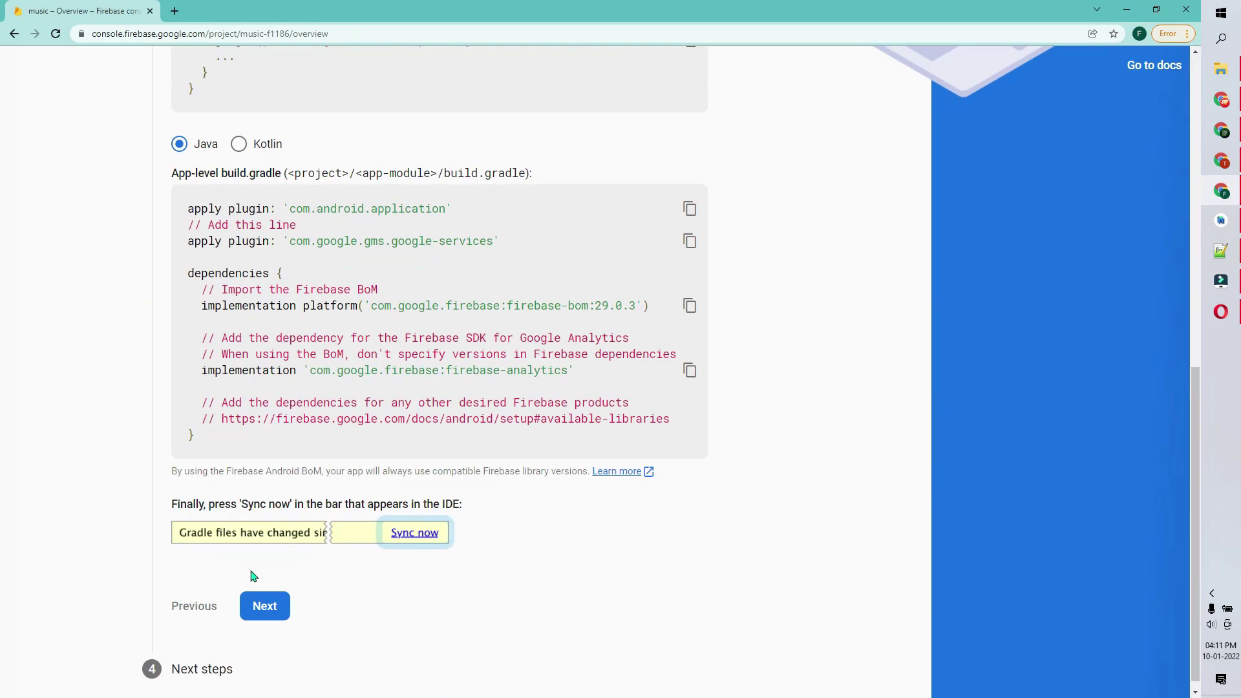
click(253, 614)
click(276, 551)
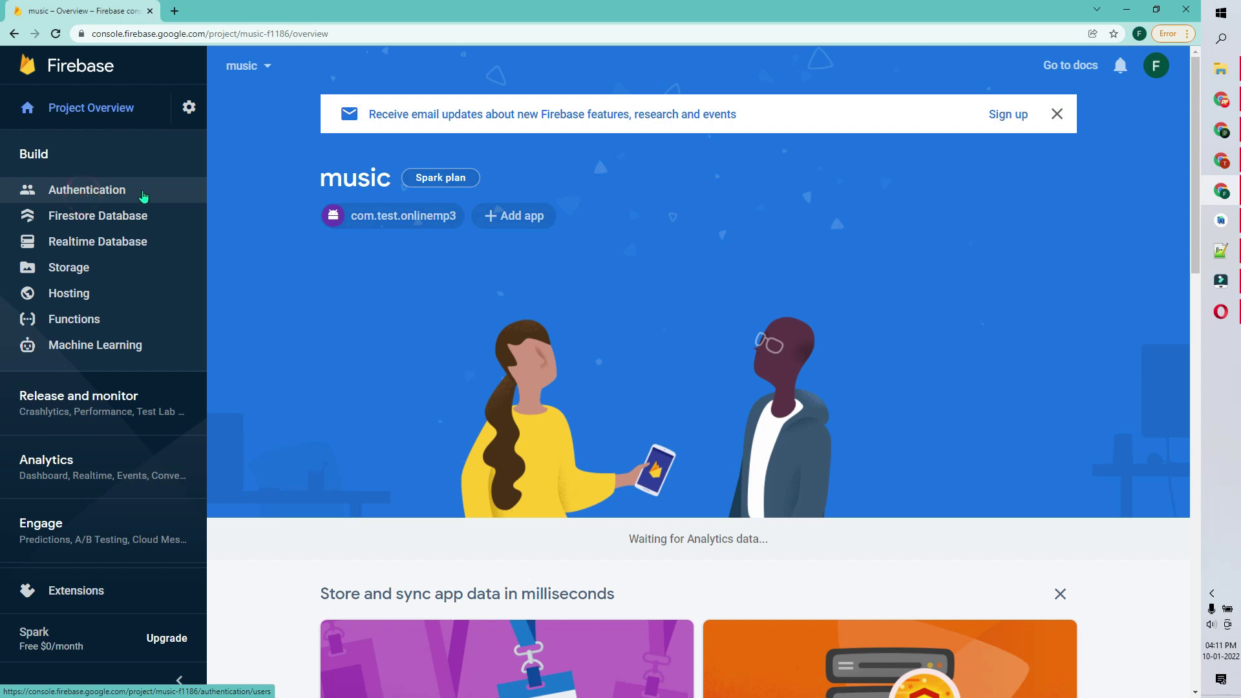
- Enable and save Email/Password sign-in under Authentication
click(97, 190)
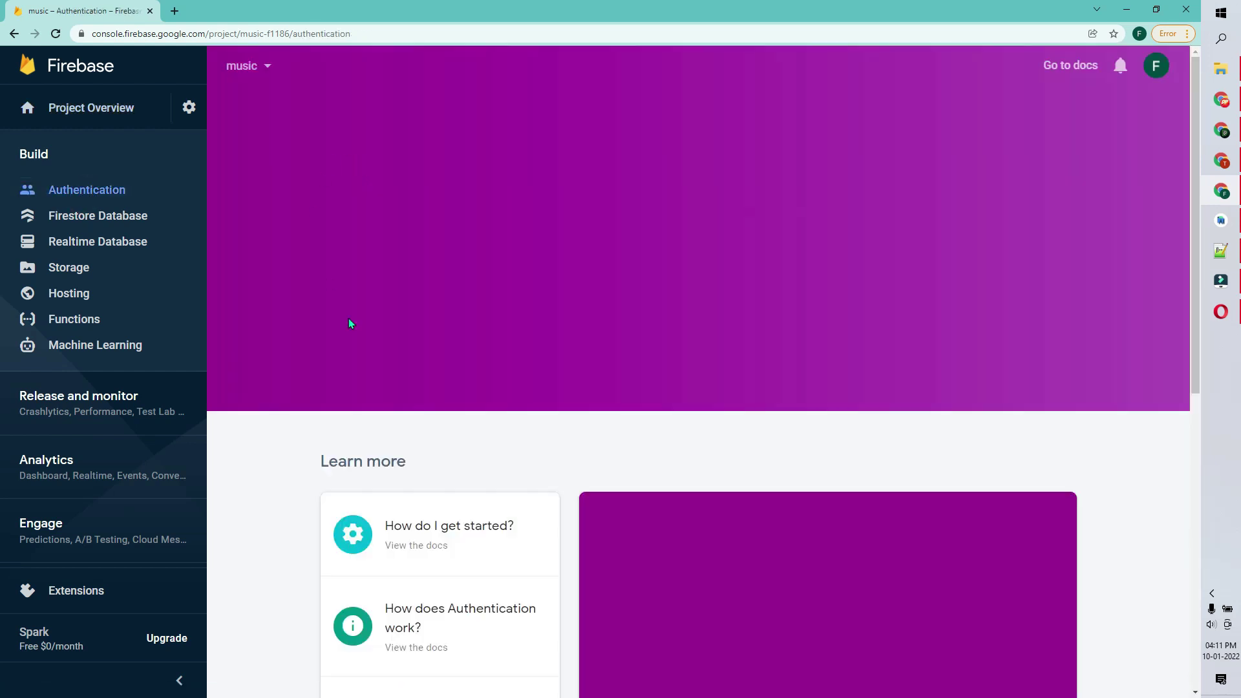
click(343, 303)
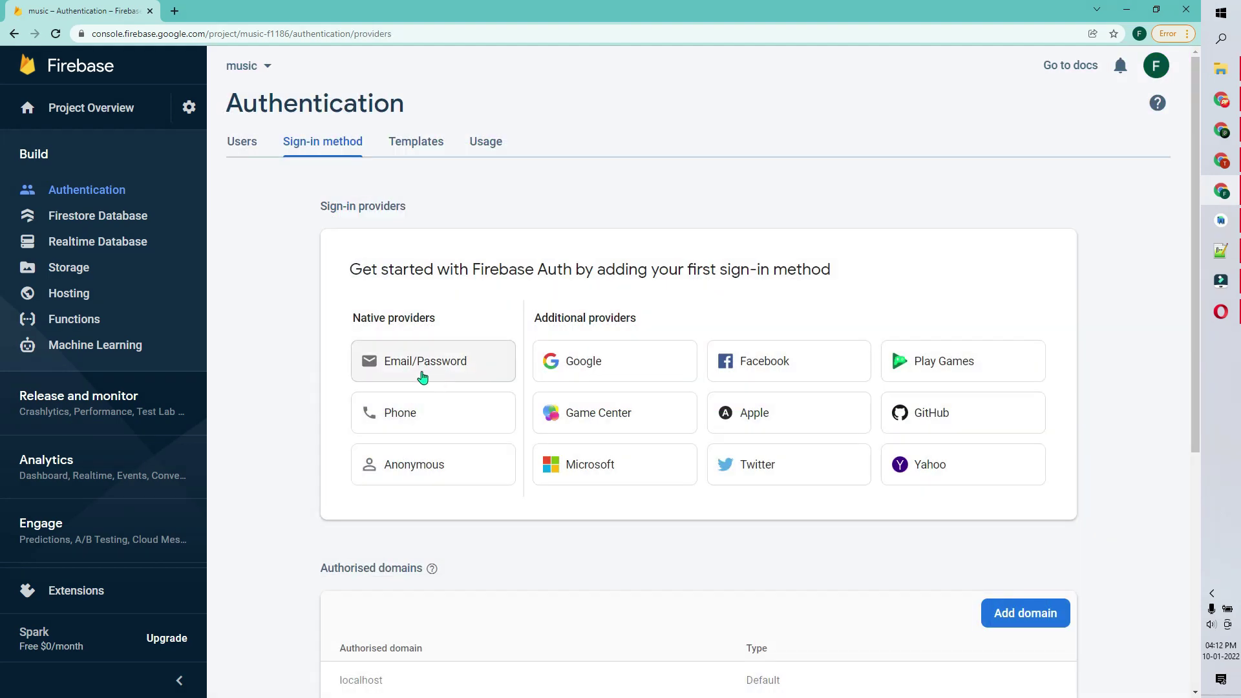
click(430, 367)
click(849, 309)
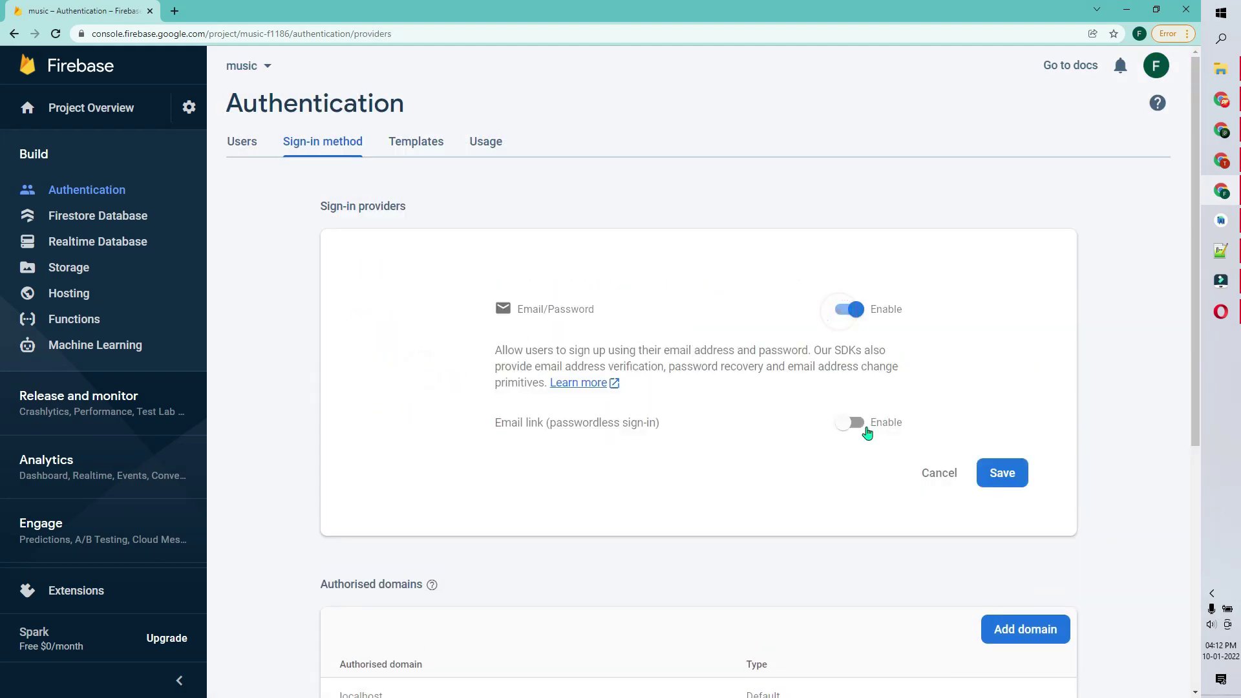
click(851, 421)
scroll(977, 458, down, 2)
click(1005, 445)
scroll(1009, 420, down, 3)
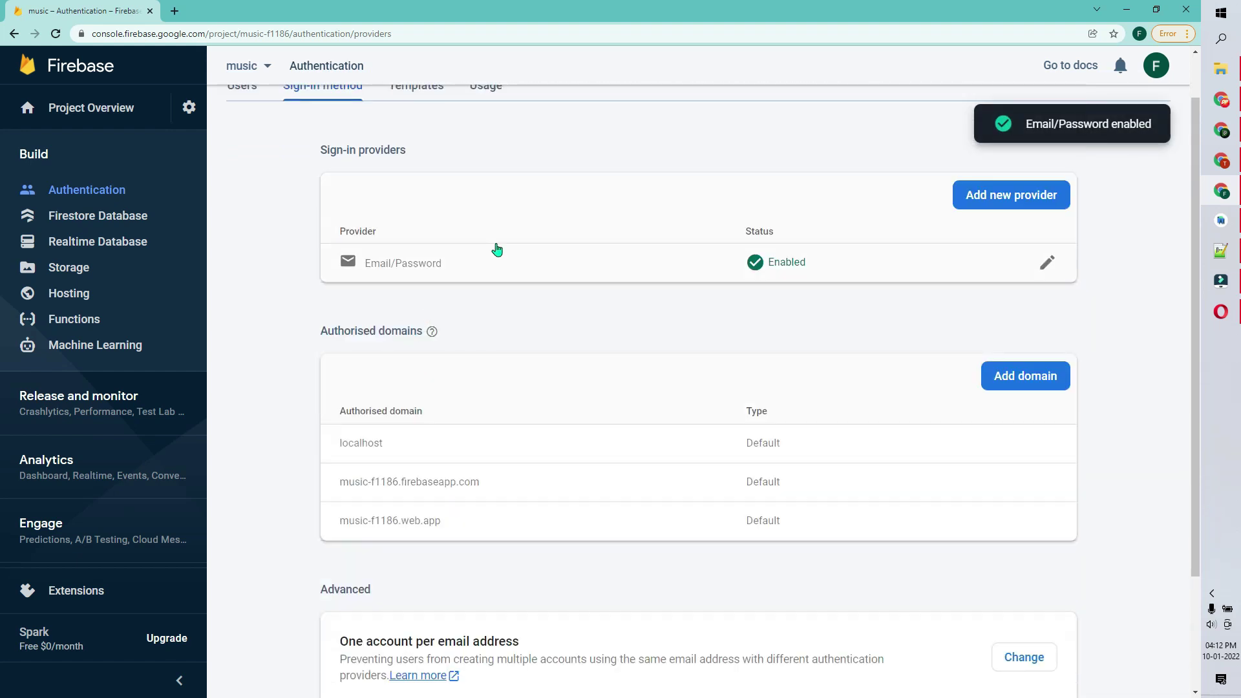
click(978, 203)
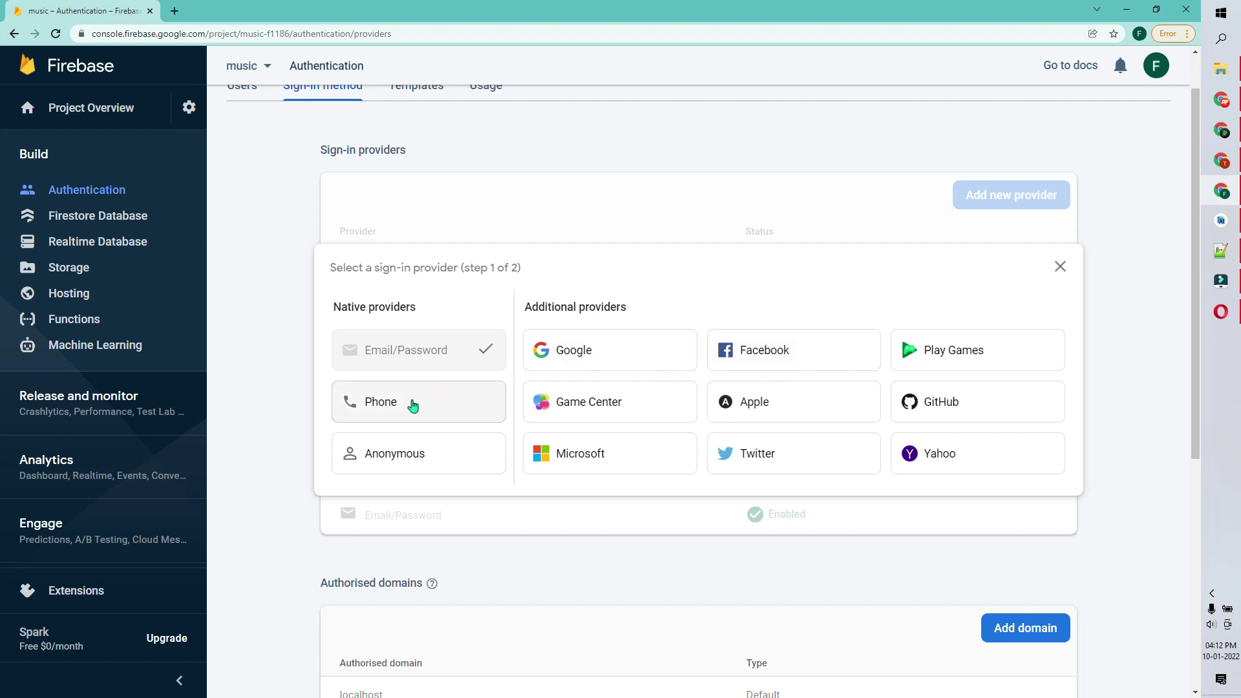
scroll(702, 309, up, 1)
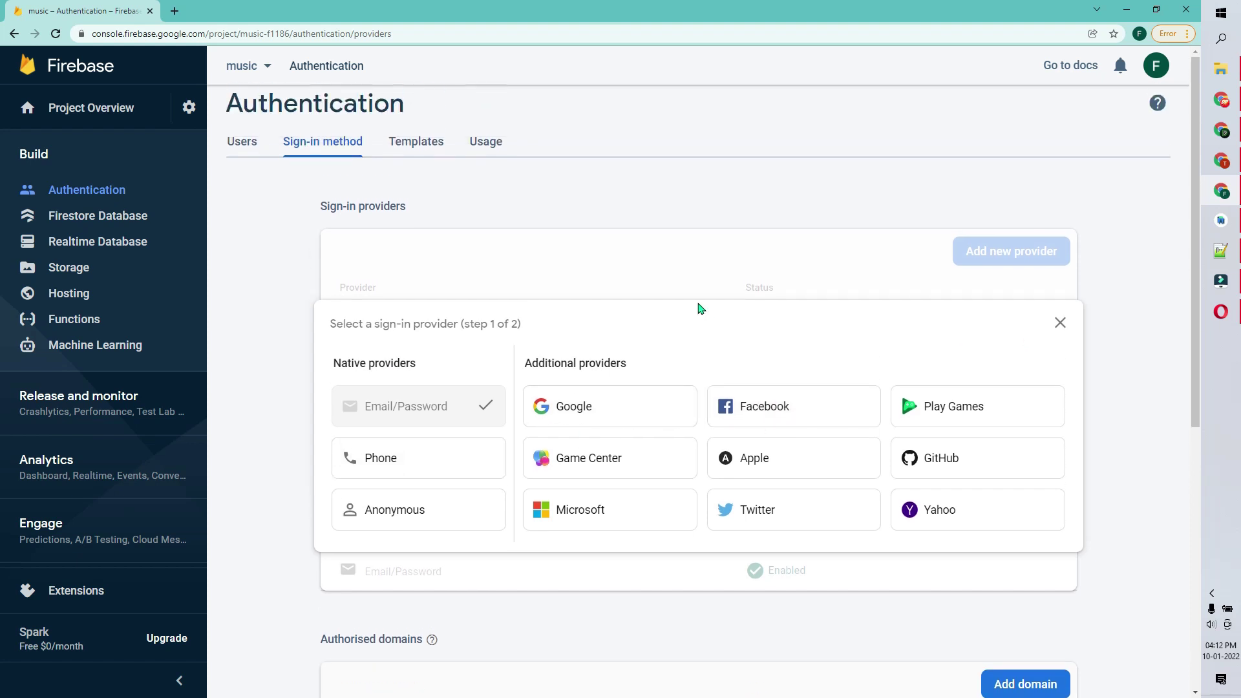
- Open the music project's settings page, then view strings.xml in Android Studio
click(192, 108)
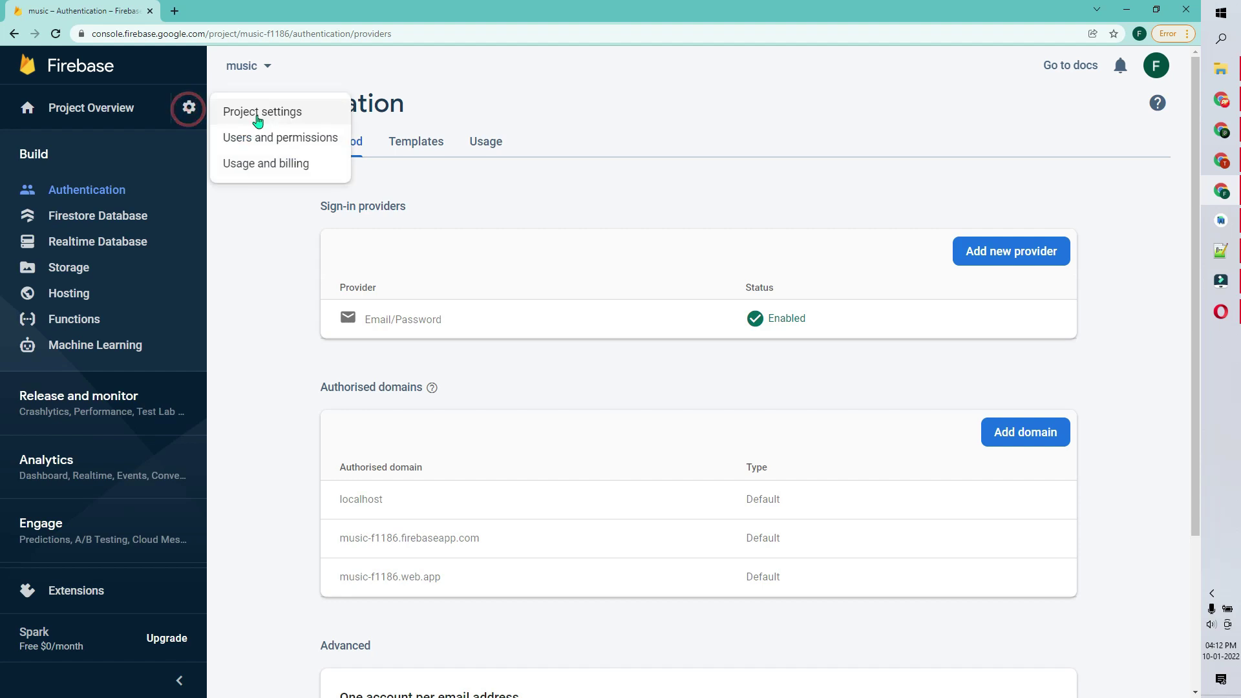
click(257, 111)
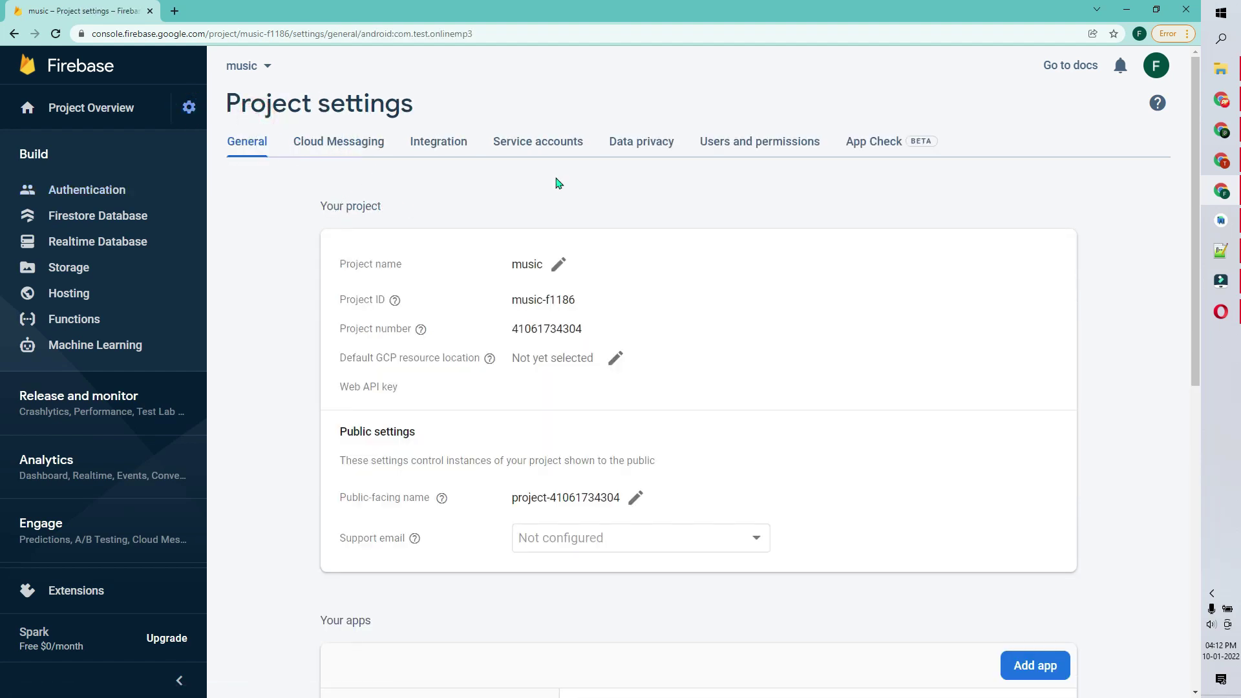
click(1221, 280)
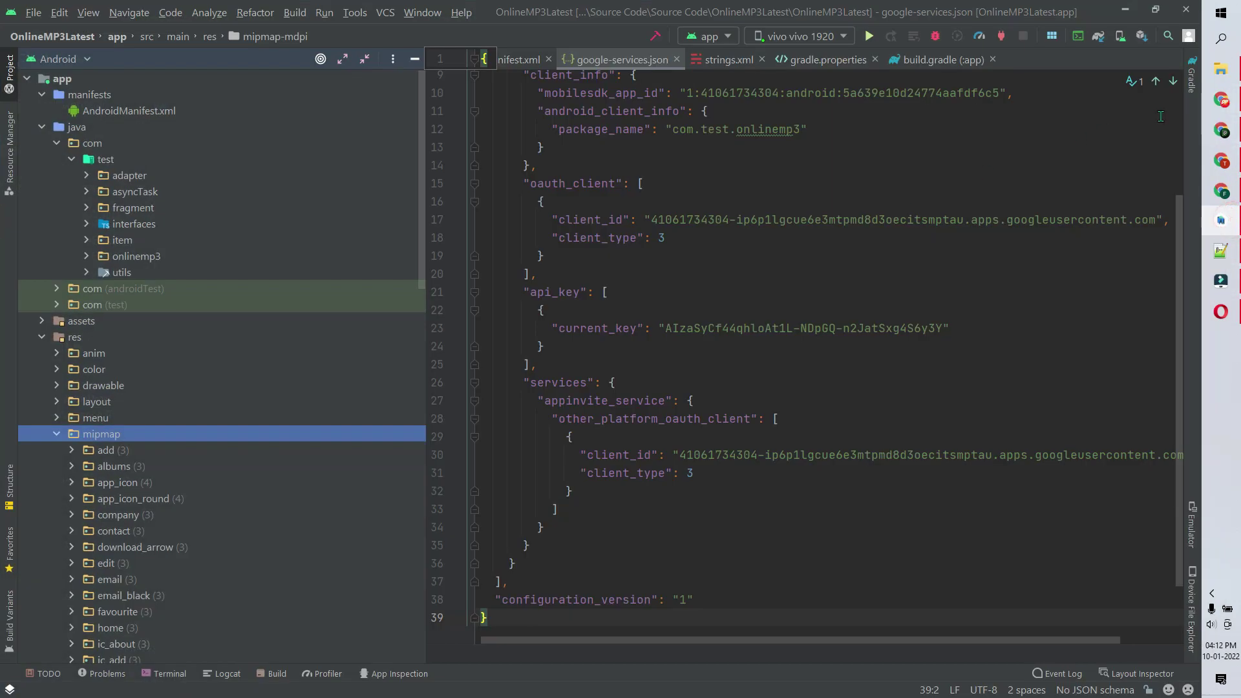
scroll(767, 96, up, 3)
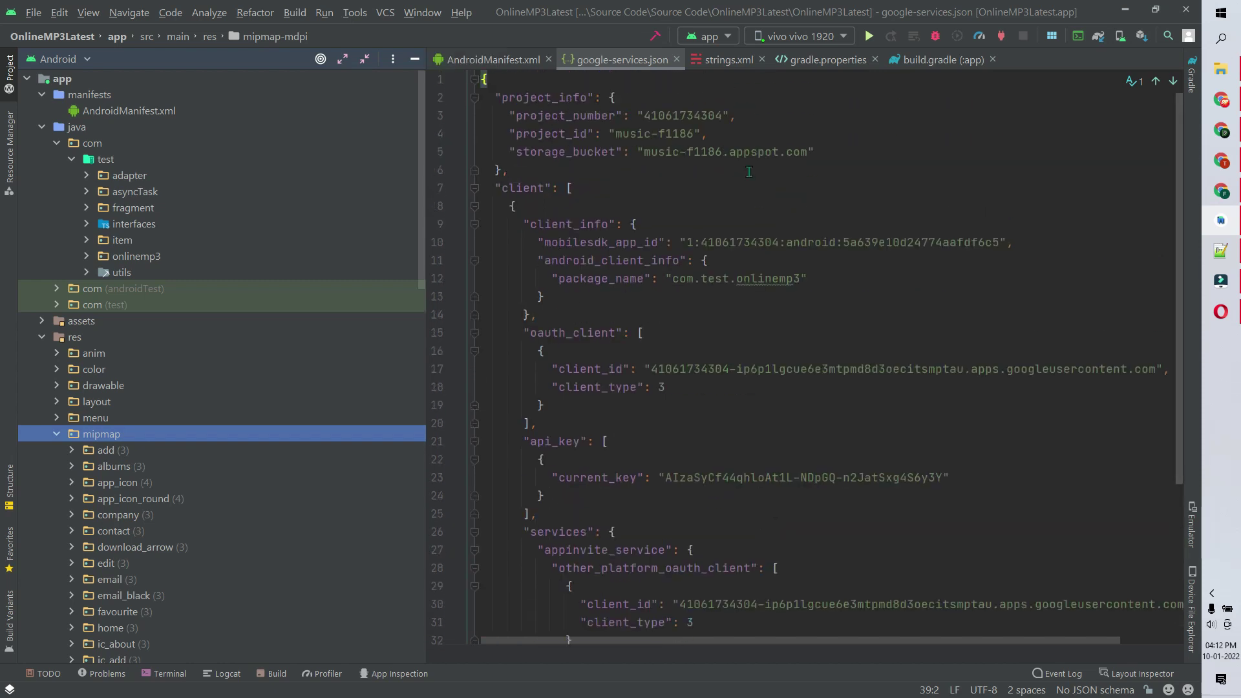
click(723, 58)
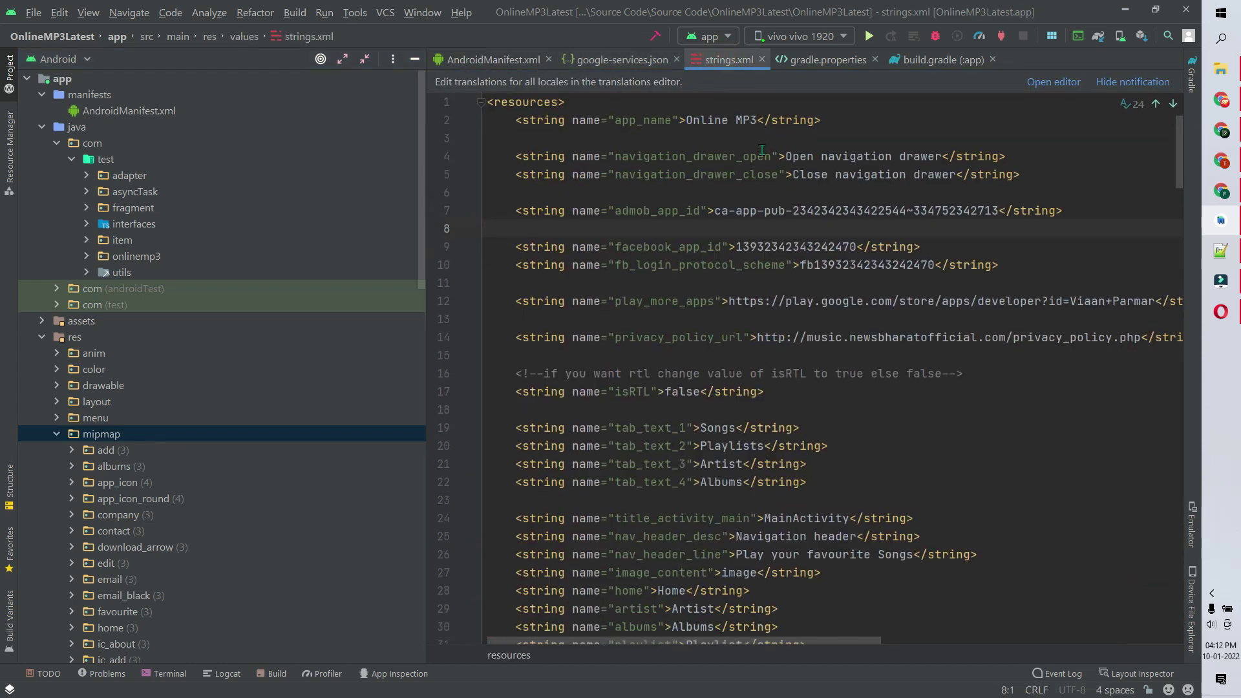